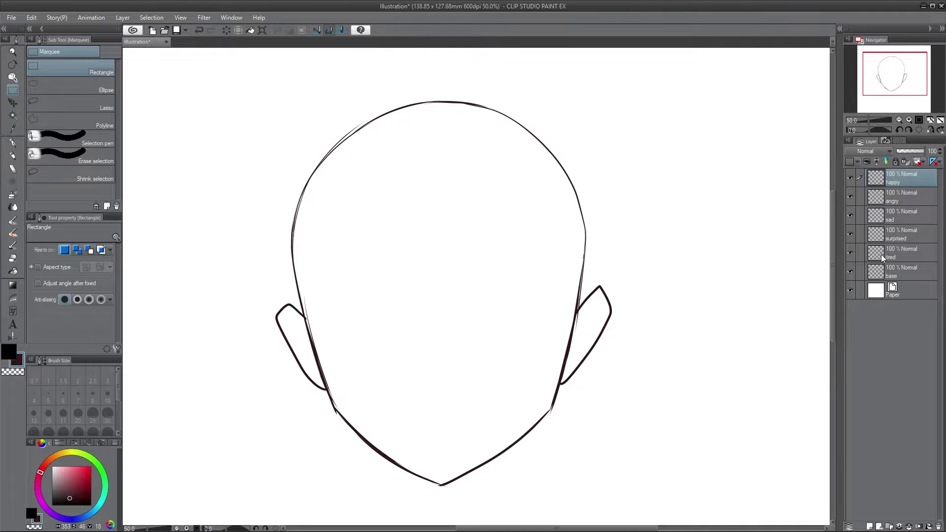
- Draw the left eye's thick arched upper lid on the happy layer with repeated Mapping pen strokes
key("p")
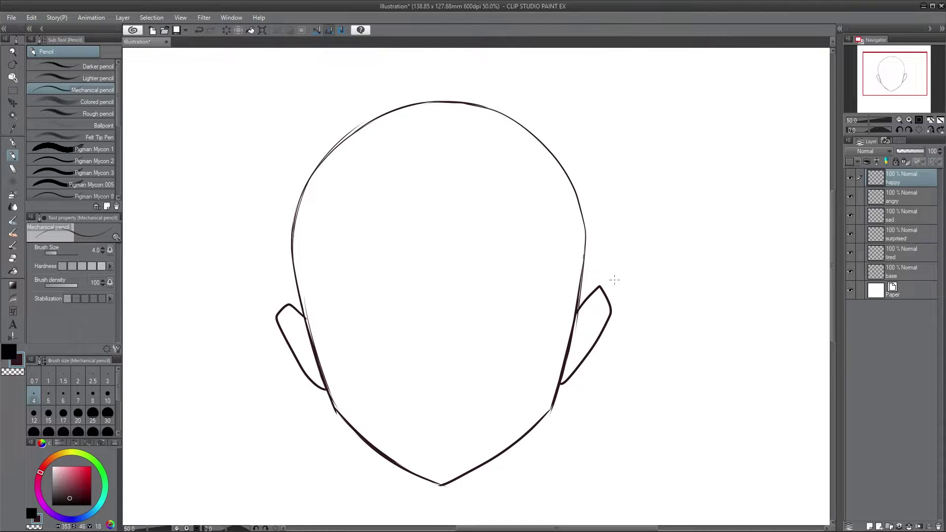
left_click(13, 143)
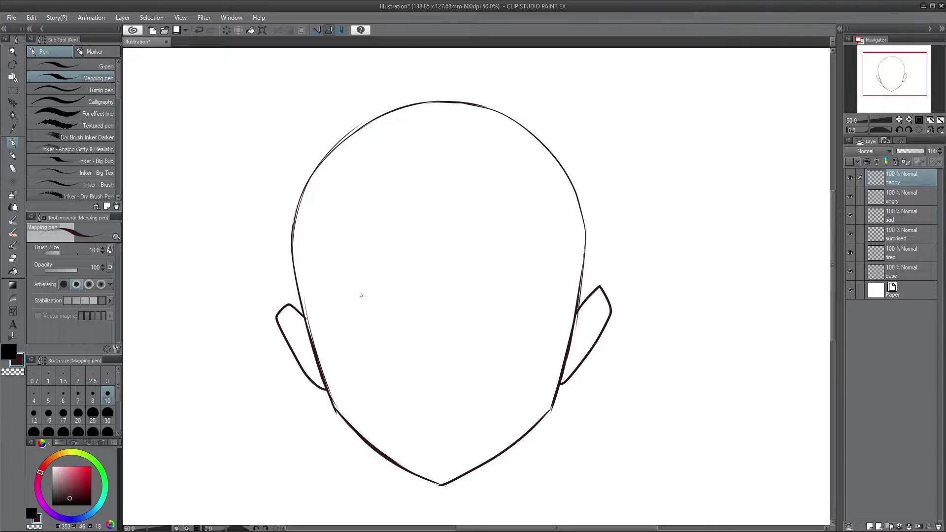
left_click_drag(367, 360, 372, 278)
left_click_drag(347, 337, 346, 308)
mouse_move(368, 361)
left_mouse_down()
mouse_move(381, 278)
mouse_move(418, 304)
left_mouse_up()
left_click_drag(347, 325, 407, 277)
mouse_move(355, 345)
left_mouse_down()
mouse_move(399, 279)
mouse_move(412, 294)
left_mouse_up()
mouse_move(355, 348)
left_mouse_down()
mouse_move(348, 290)
mouse_move(405, 275)
left_mouse_up()
left_click_drag(349, 304, 368, 283)
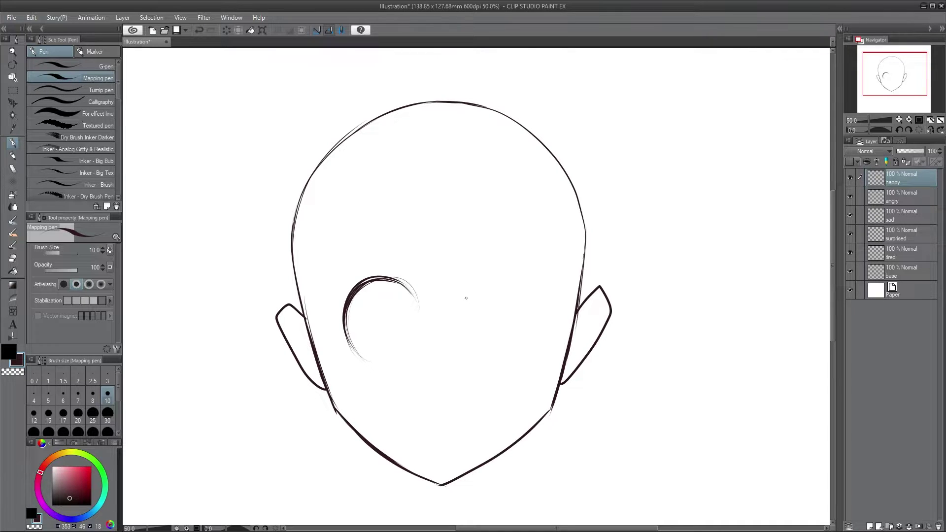
- Draw a matching arched lid for the right eye, undoing and redrawing the strokes to refine its curve
left_click_drag(467, 296, 507, 275)
left_click_drag(539, 353, 547, 295)
mouse_move(474, 292)
left_mouse_down()
mouse_move(528, 279)
mouse_move(550, 347)
mouse_move(545, 340)
left_mouse_up()
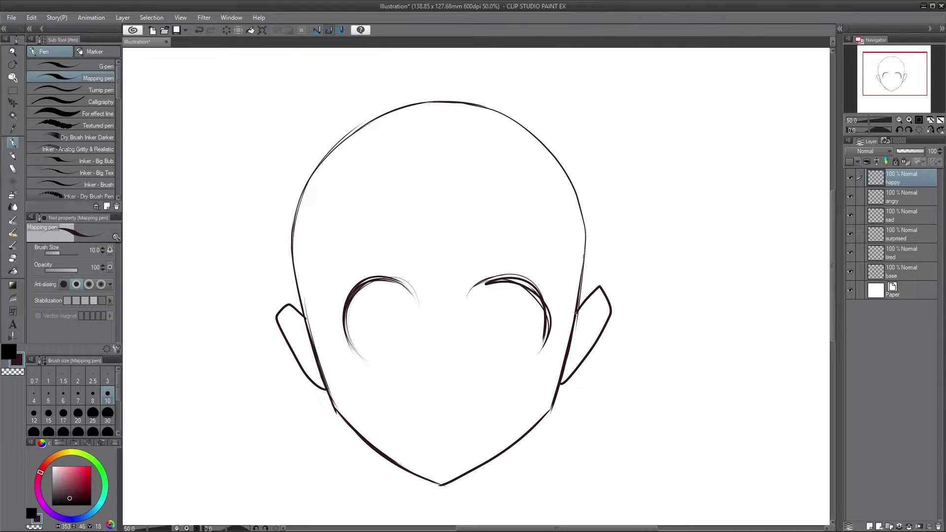
key("ctrl+z")
key("ctrl+z")
key("ctrl+z")
key("ctrl+z")
key("ctrl+z")
mouse_move(471, 294)
left_mouse_down()
mouse_move(538, 344)
mouse_move(481, 287)
mouse_move(542, 344)
mouse_move(547, 323)
mouse_move(524, 281)
left_mouse_up()
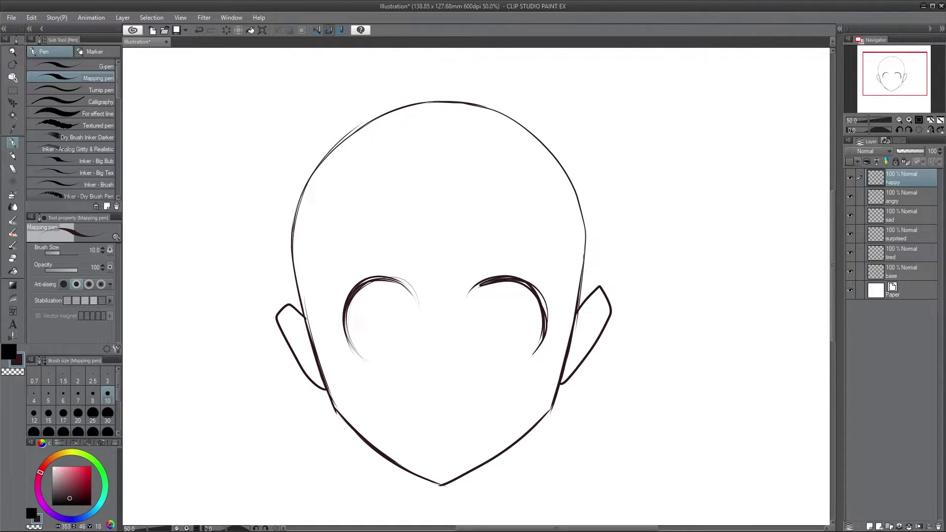
- Draw a small oval iris inside each eye, undoing and redoing uneven strokes
mouse_move(378, 322)
left_mouse_down()
mouse_move(380, 306)
mouse_move(372, 322)
mouse_move(396, 316)
left_mouse_up()
key("ctrl+z")
mouse_move(503, 302)
left_mouse_down()
mouse_move(491, 323)
mouse_move(515, 318)
mouse_move(489, 318)
mouse_move(513, 330)
mouse_move(493, 329)
mouse_move(513, 311)
mouse_move(497, 299)
left_mouse_up()
key("ctrl+z")
key("ctrl+z")
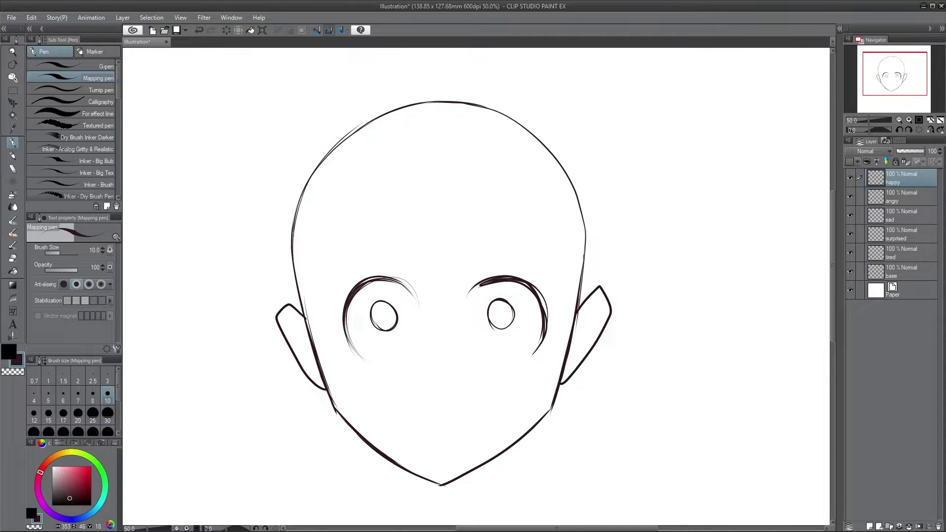
- Draw high arched eyebrows above both eyes of the happy face
mouse_move(331, 286)
left_mouse_down()
mouse_move(382, 225)
mouse_move(403, 223)
left_mouse_up()
mouse_move(334, 274)
left_mouse_down()
mouse_move(387, 223)
mouse_move(424, 218)
left_mouse_up()
left_click_drag(351, 247, 406, 223)
mouse_move(333, 266)
left_mouse_down()
mouse_move(367, 238)
mouse_move(410, 223)
left_mouse_up()
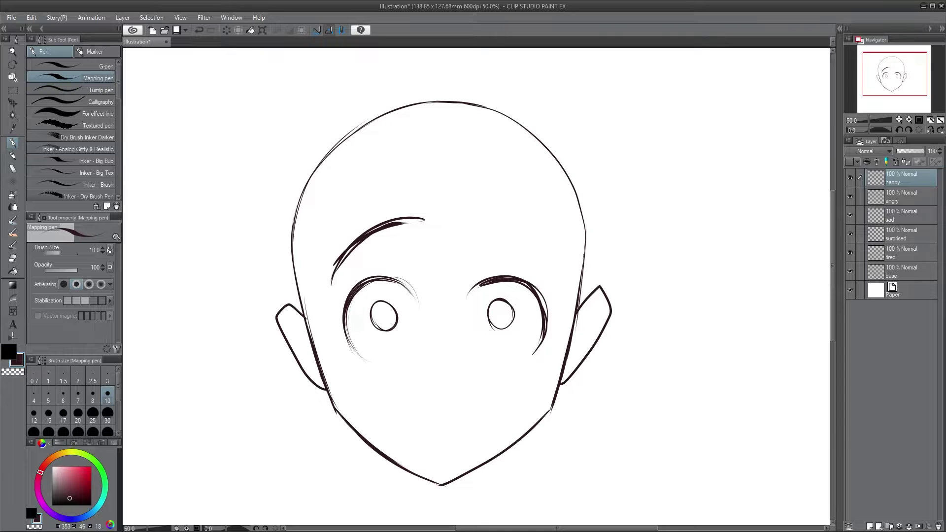
mouse_move(473, 220)
left_mouse_down()
mouse_move(491, 221)
mouse_move(547, 282)
mouse_move(548, 272)
left_mouse_up()
mouse_move(474, 218)
left_mouse_down()
mouse_move(543, 261)
mouse_move(547, 275)
left_mouse_up()
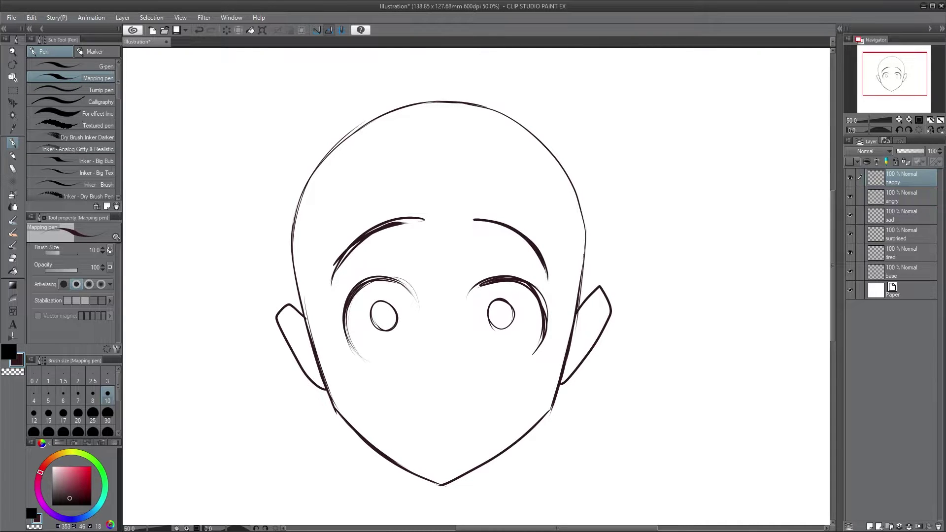
- Draw a small dark wedge-shaped nose and an open smiling mouth below it on the happy face
mouse_move(432, 352)
left_mouse_down()
mouse_move(433, 381)
mouse_move(432, 373)
left_mouse_up()
left_click_drag(426, 370, 432, 380)
mouse_move(380, 398)
left_mouse_down()
mouse_move(513, 394)
mouse_move(490, 417)
mouse_move(407, 426)
mouse_move(443, 436)
left_mouse_up()
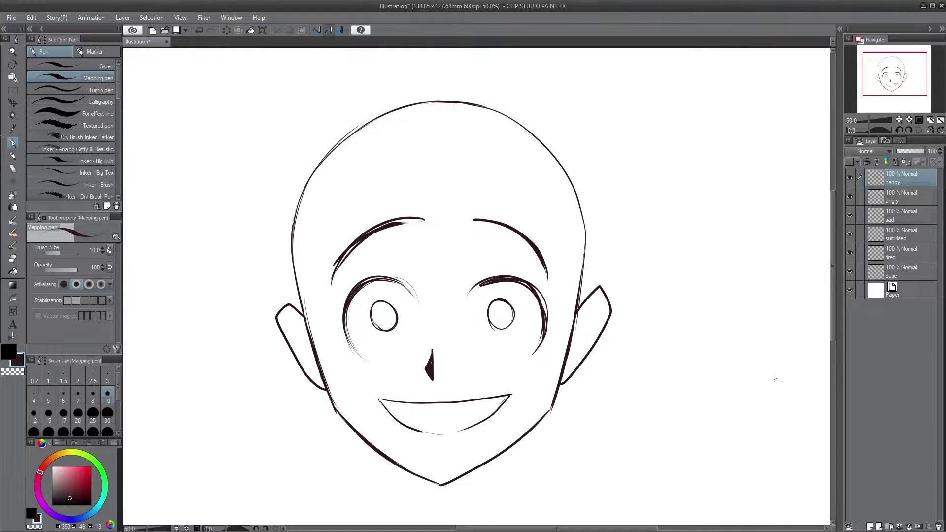
- On a new layer above happy, draw red arrows over both eyebrows, curving upward and inward to the forehead
left_click(870, 526)
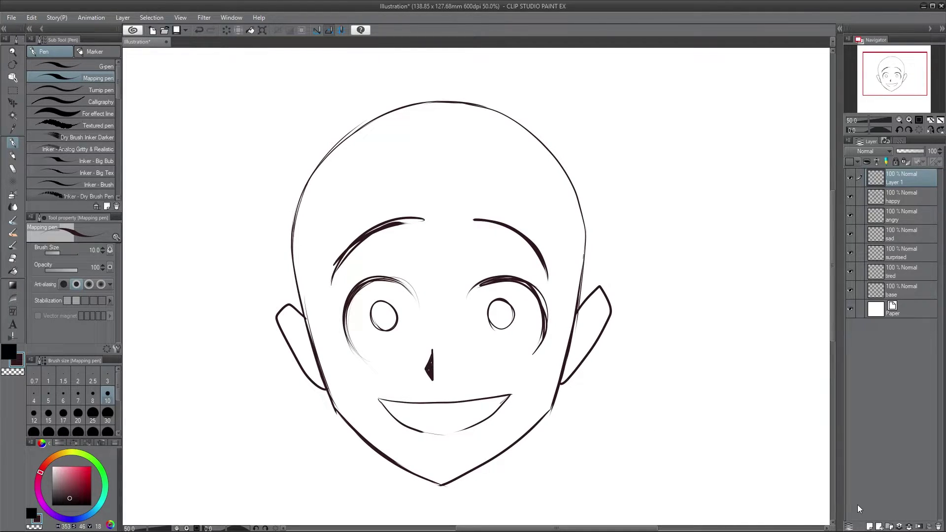
left_click(87, 469)
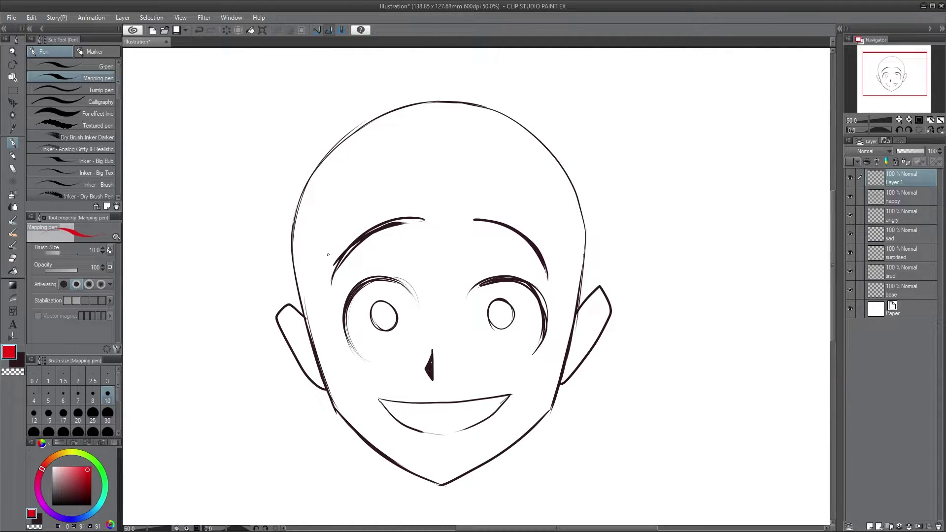
left_click_drag(327, 255, 405, 190)
left_click_drag(352, 223, 409, 186)
left_click_drag(410, 187, 402, 200)
mouse_move(553, 256)
left_mouse_down()
mouse_move(480, 194)
mouse_move(554, 258)
left_mouse_up()
mouse_move(481, 206)
left_mouse_down()
mouse_move(476, 189)
mouse_move(499, 188)
left_mouse_up()
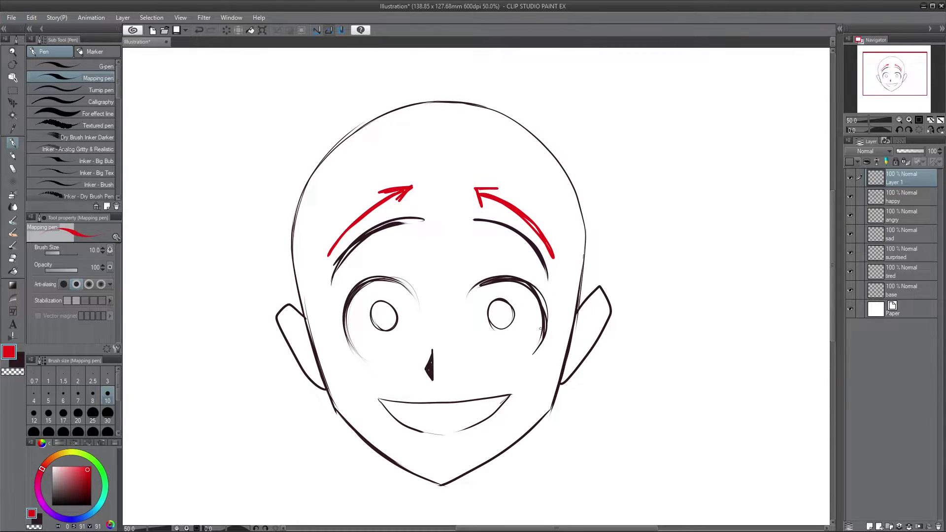
- Draw red outward-pointing arrows at both mouth corners and a vertical double-headed arrow between the eyes
left_click_drag(484, 391, 531, 381)
left_click_drag(531, 382, 519, 389)
mouse_move(390, 392)
left_mouse_down()
mouse_move(411, 393)
mouse_move(362, 383)
left_mouse_up()
mouse_move(371, 380)
left_mouse_down()
mouse_move(357, 382)
mouse_move(369, 395)
left_mouse_up()
left_click_drag(357, 382, 375, 378)
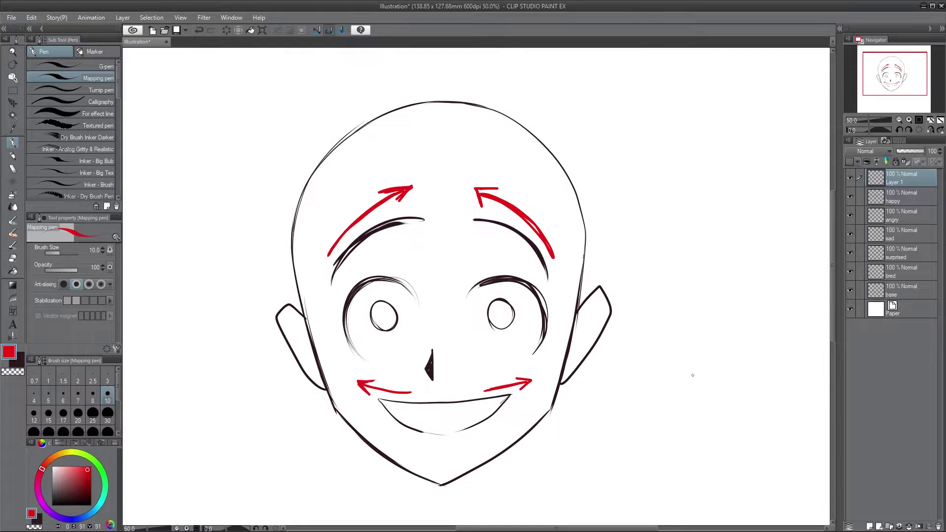
mouse_move(450, 305)
left_mouse_down()
mouse_move(456, 290)
mouse_move(463, 302)
left_mouse_up()
left_click_drag(457, 293, 458, 352)
left_click_drag(458, 352, 465, 335)
- Hide the red arrow layer and the happy layer, and add a new empty layer directly above happy
left_click(850, 177)
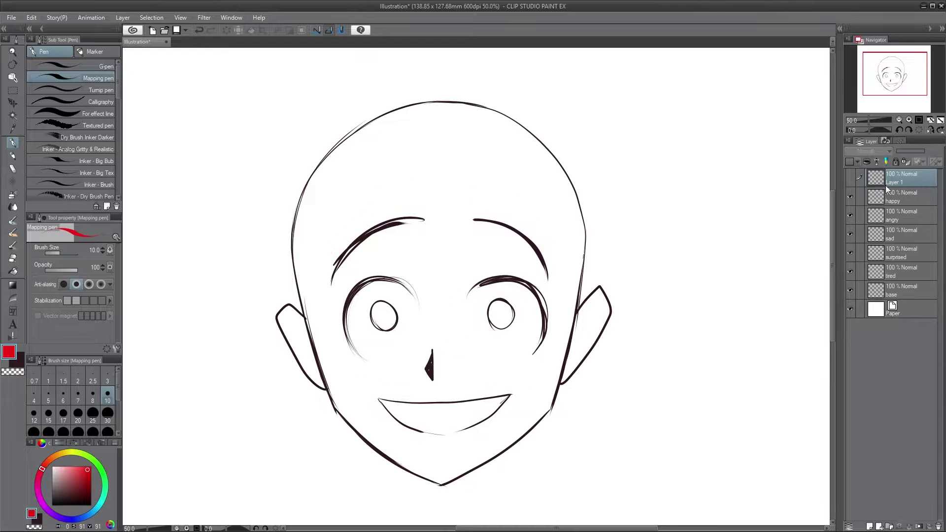
left_click(901, 199)
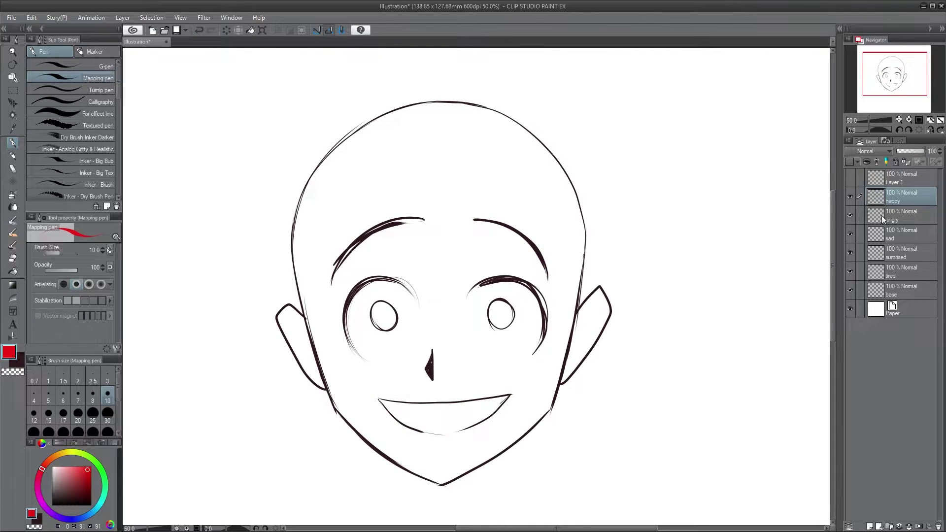
left_click(870, 526)
left_click(850, 216)
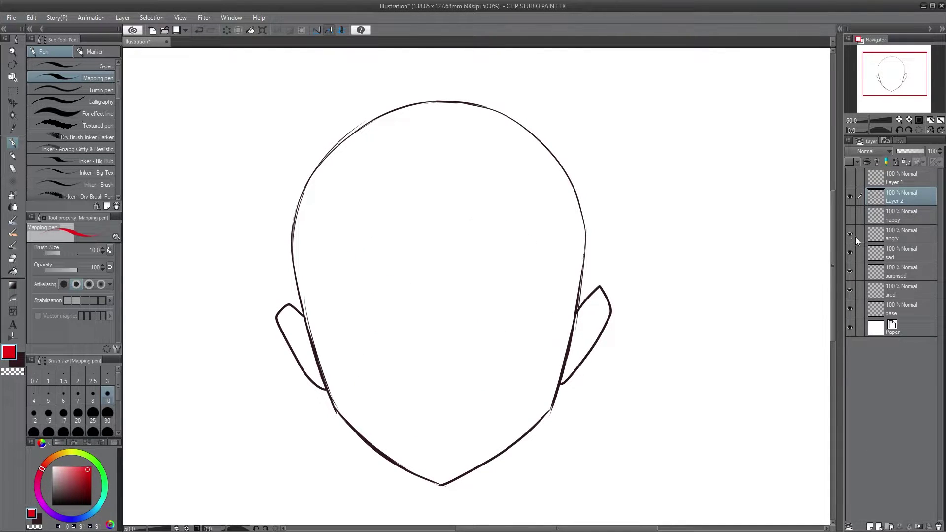
- Draw two closed, upward-arched eyes in the dark line colour on Layer 2
left_click(19, 364)
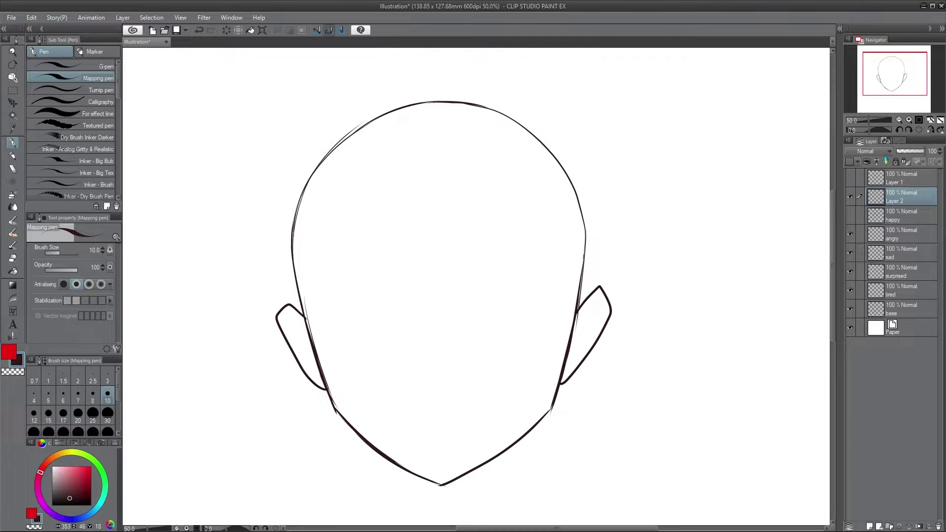
mouse_move(348, 336)
left_mouse_down()
mouse_move(424, 314)
mouse_move(394, 309)
mouse_move(347, 335)
left_mouse_up()
mouse_move(350, 331)
left_mouse_down()
mouse_move(388, 309)
mouse_move(419, 312)
left_mouse_up()
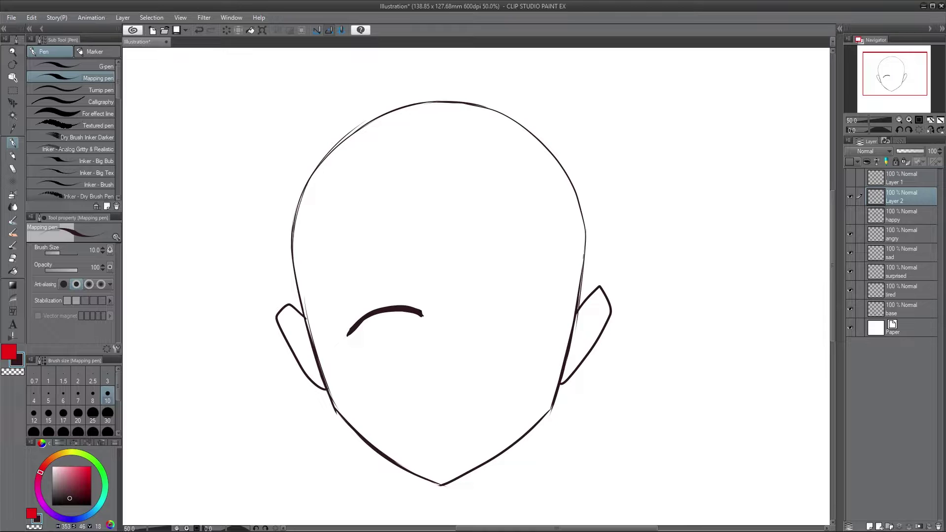
mouse_move(480, 310)
left_mouse_down()
mouse_move(553, 316)
mouse_move(474, 311)
mouse_move(552, 316)
mouse_move(530, 303)
left_mouse_up()
- Draw and thicken arched eyebrows above both closed eyes
mouse_move(331, 285)
left_mouse_down()
mouse_move(416, 236)
mouse_move(330, 284)
left_mouse_up()
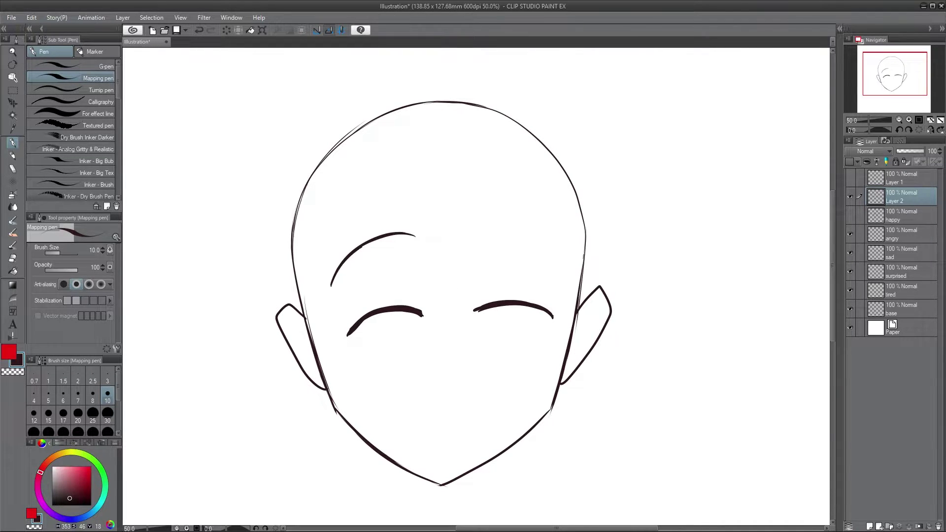
left_click_drag(362, 248, 402, 234)
mouse_move(551, 274)
left_mouse_down()
mouse_move(523, 240)
mouse_move(551, 274)
left_mouse_up()
left_click_drag(510, 231, 524, 236)
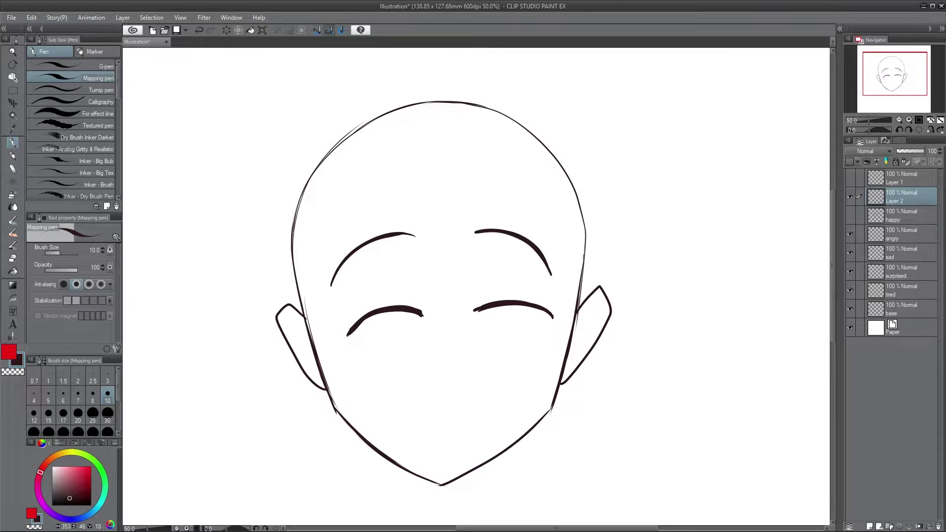
- Draw a dark wedge-shaped nose and a wide open grin on the closed-eye face
mouse_move(436, 354)
left_mouse_down()
mouse_move(435, 375)
mouse_move(434, 361)
mouse_move(457, 367)
mouse_move(433, 352)
mouse_move(436, 379)
left_mouse_up()
left_click_drag(390, 397, 525, 385)
key("ctrl+z")
mouse_move(376, 390)
left_mouse_down()
mouse_move(531, 382)
mouse_move(448, 436)
left_mouse_up()
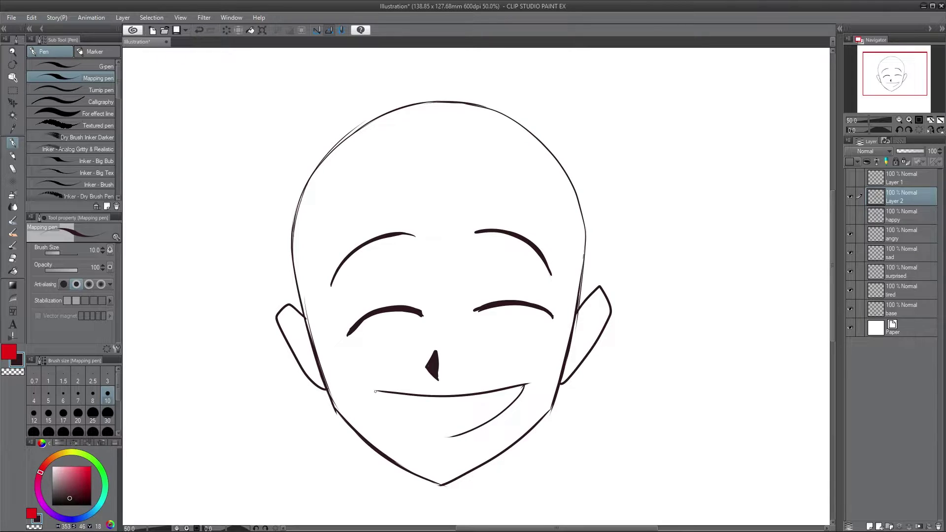
left_click_drag(375, 391, 447, 437)
- Compare the red arrows with both happy faces, leave Layer 1, Layer 2 and happy hidden, and activate the angry layer
left_click(850, 177)
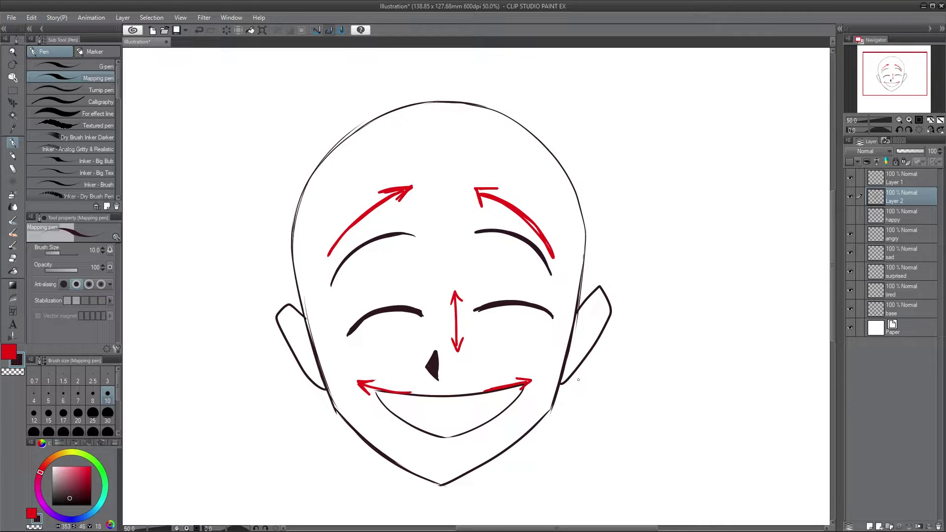
left_click(850, 196)
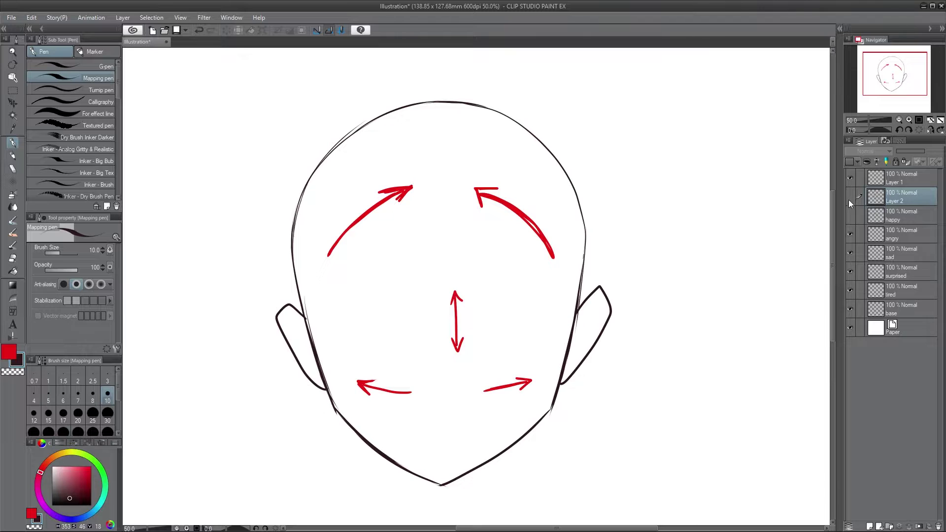
left_click(851, 215)
left_click(851, 178)
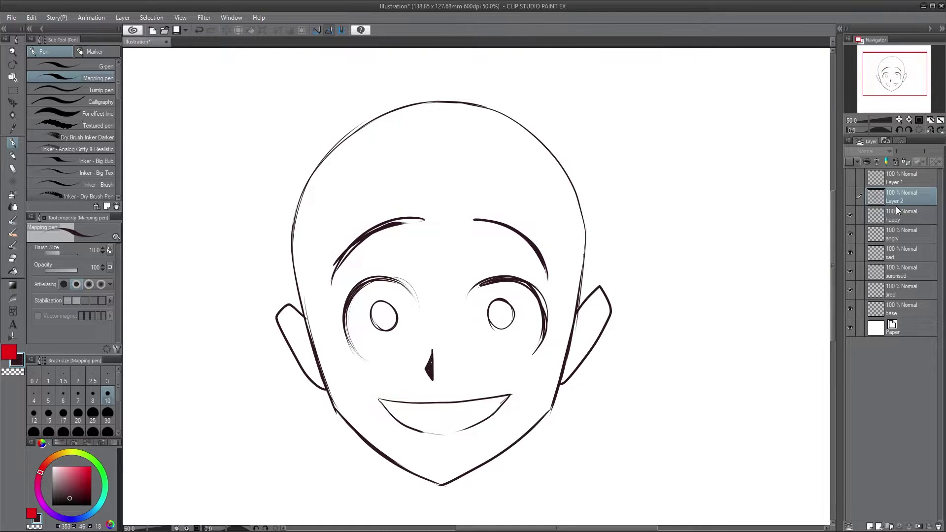
left_click(850, 215)
left_click(889, 231)
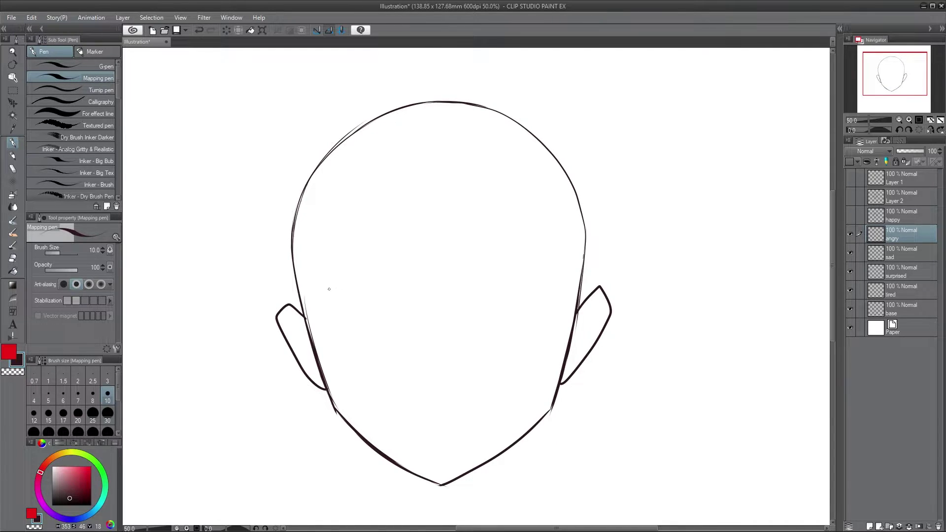
- Draw thick, sharply angled eyebrows slanting down toward the nose on the angry layer, with short frown lines between them
mouse_move(329, 290)
left_mouse_down()
mouse_move(370, 268)
mouse_move(418, 306)
left_mouse_up()
mouse_move(367, 270)
left_mouse_down()
mouse_move(424, 311)
mouse_move(418, 298)
mouse_move(434, 304)
mouse_move(427, 310)
left_mouse_up()
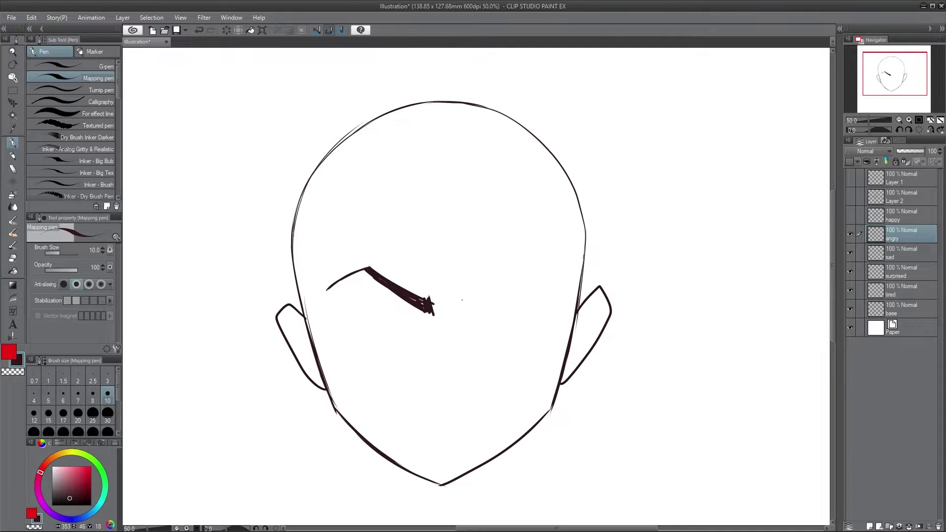
mouse_move(432, 298)
left_mouse_down()
mouse_move(435, 315)
mouse_move(471, 310)
left_mouse_up()
mouse_move(469, 293)
left_mouse_down()
mouse_move(468, 314)
mouse_move(510, 297)
left_mouse_up()
mouse_move(471, 312)
left_mouse_down()
mouse_move(544, 283)
mouse_move(571, 291)
mouse_move(472, 303)
mouse_move(546, 279)
left_mouse_up()
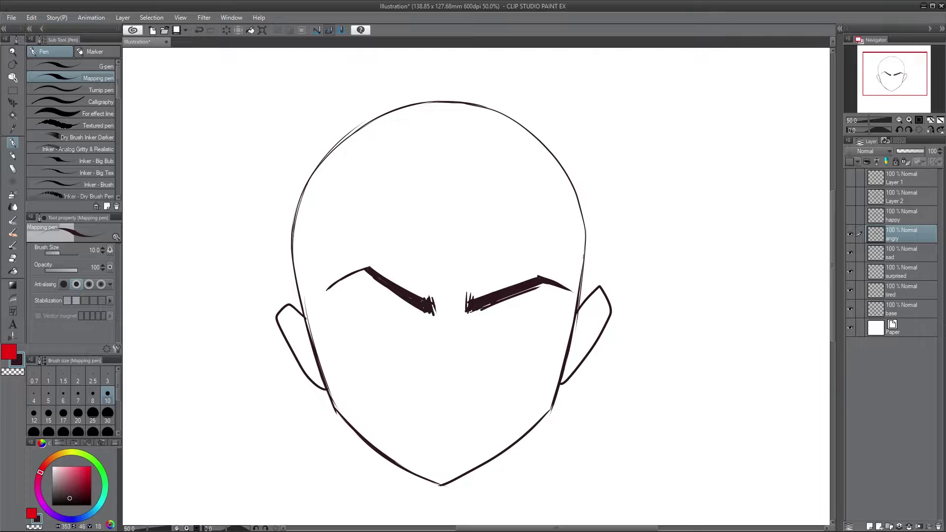
left_click_drag(461, 296, 460, 314)
left_click_drag(329, 288, 369, 269)
- Draw curved outer eye lines with small round pupils under the angry brows and a dark wedge-shaped nose below
left_click_drag(360, 322, 395, 293)
left_click_drag(521, 291, 543, 313)
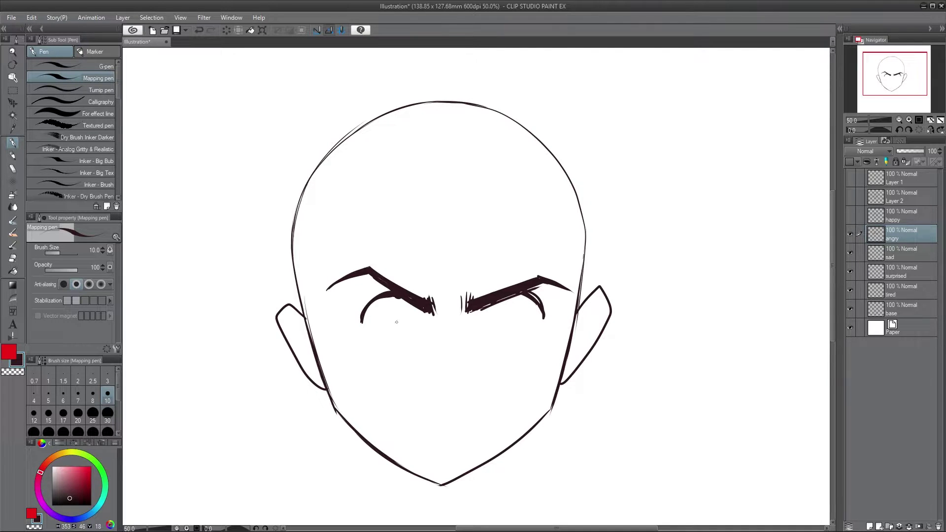
left_click_drag(363, 317, 361, 332)
left_click_drag(526, 290, 542, 327)
left_click_drag(400, 325, 407, 327)
left_click_drag(490, 323, 499, 319)
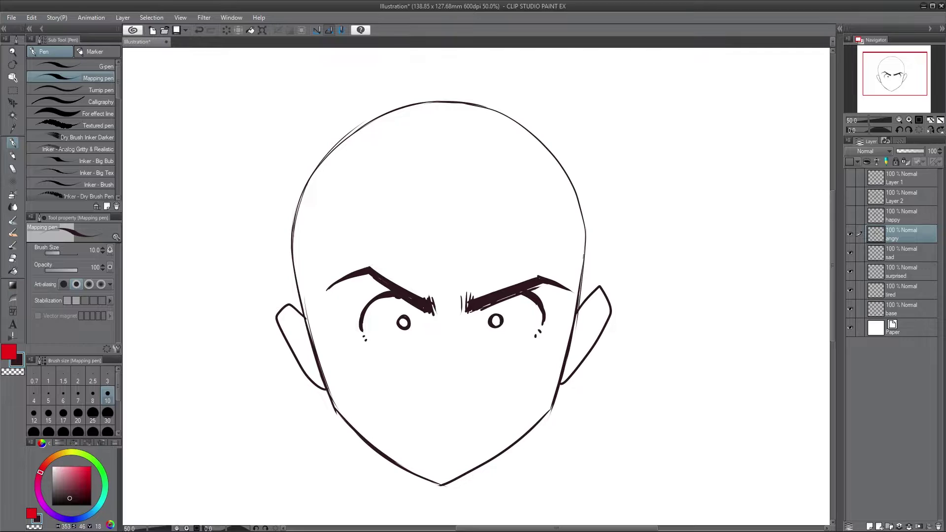
left_click_drag(433, 352, 437, 383)
- Lasso the angry brows, eyes and nose, transform them slightly larger, tilted and lower on the face, and deselect
left_click(15, 93)
left_click(72, 102)
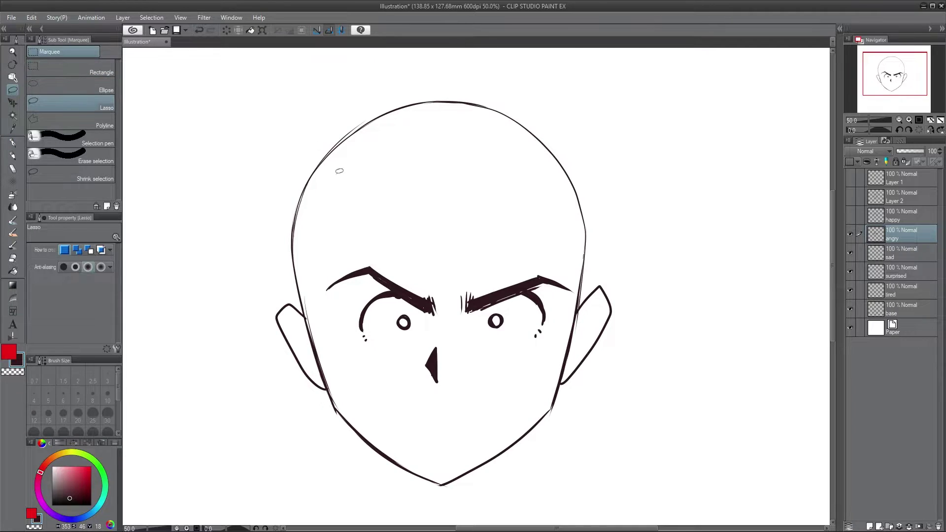
mouse_move(343, 251)
left_mouse_down()
mouse_move(325, 316)
mouse_move(534, 365)
mouse_move(573, 307)
mouse_move(547, 248)
mouse_move(432, 226)
left_mouse_up()
left_click(469, 423)
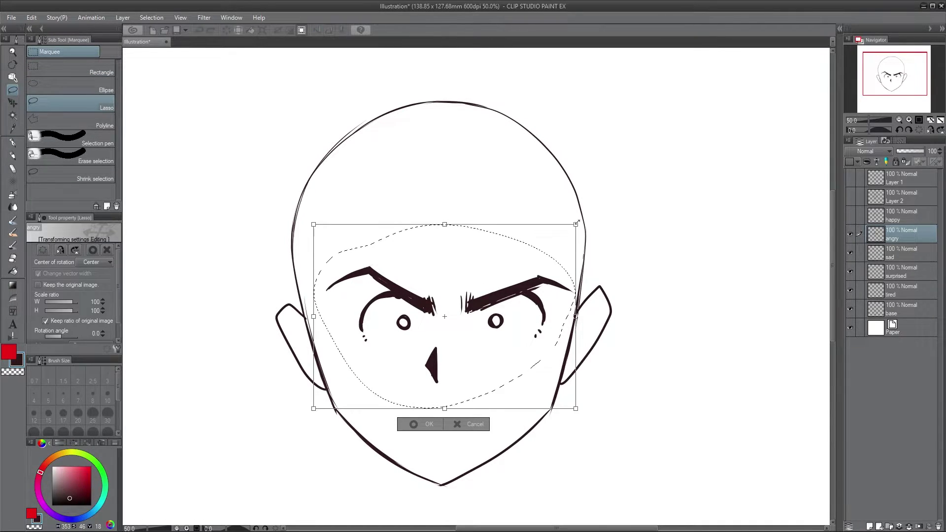
mouse_move(571, 238)
left_mouse_down()
mouse_move(561, 238)
mouse_move(573, 218)
mouse_move(565, 248)
mouse_move(575, 220)
mouse_move(566, 218)
mouse_move(562, 247)
left_mouse_up()
left_click(420, 438)
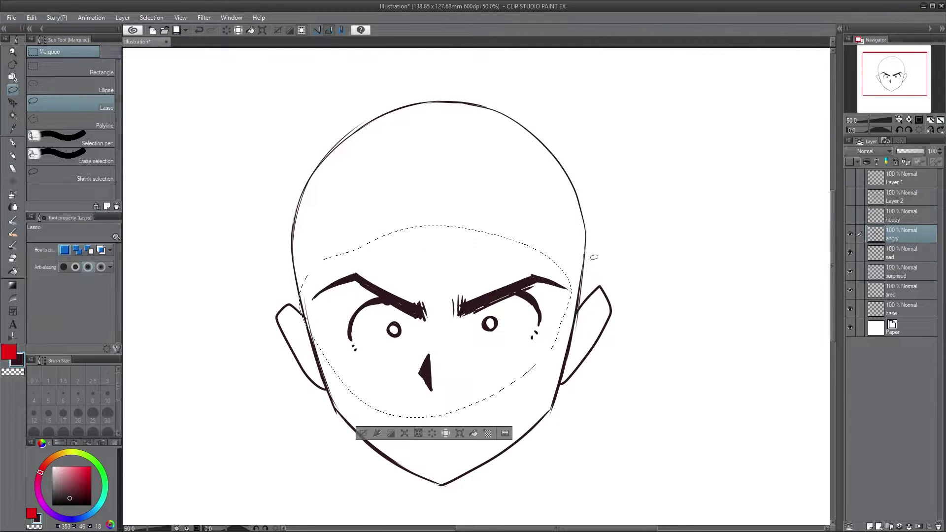
key("ctrl+d")
- Draw a slanted, snarling open mouth below the angry nose with the Mapping pen, adding dark corners and jagged teeth lines
key("p")
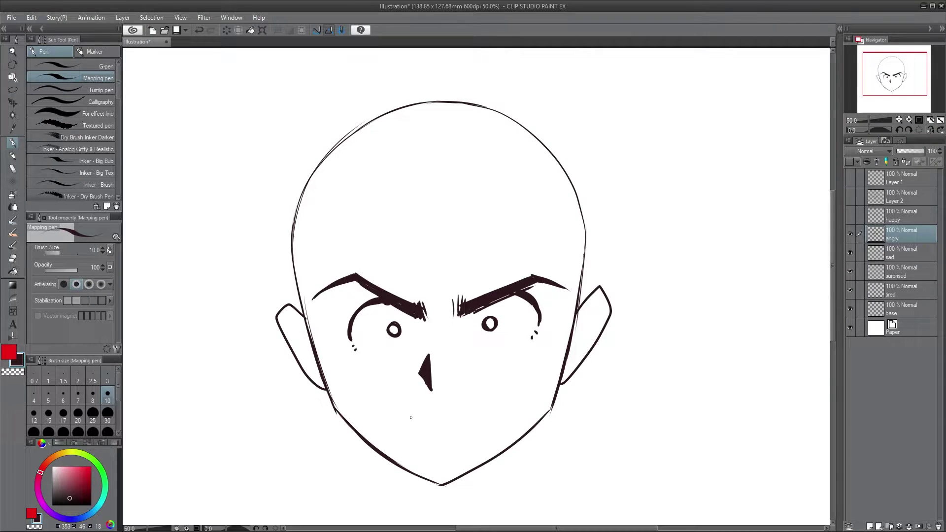
mouse_move(405, 431)
left_mouse_down()
mouse_move(490, 401)
mouse_move(502, 423)
mouse_move(477, 438)
mouse_move(389, 431)
mouse_move(401, 406)
mouse_move(502, 394)
mouse_move(497, 427)
mouse_move(473, 445)
mouse_move(400, 445)
mouse_move(389, 420)
mouse_move(398, 441)
left_mouse_up()
key("ctrl+z")
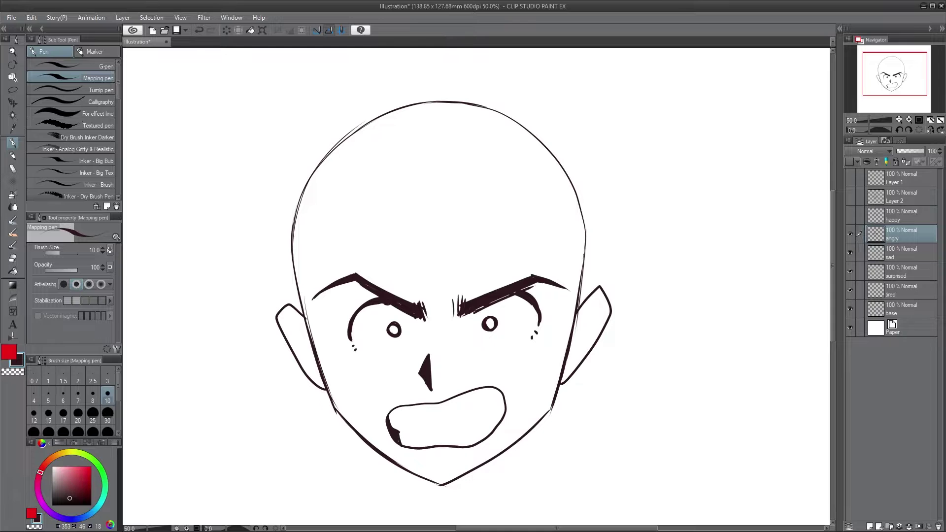
mouse_move(498, 392)
left_mouse_down()
mouse_move(503, 416)
mouse_move(502, 400)
mouse_move(502, 415)
mouse_move(481, 420)
left_mouse_up()
left_click_drag(400, 426, 425, 431)
- Add a layer above the angry layer and draw two red arrows along the angry eyebrows, slanting down toward the nose
left_click(9, 352)
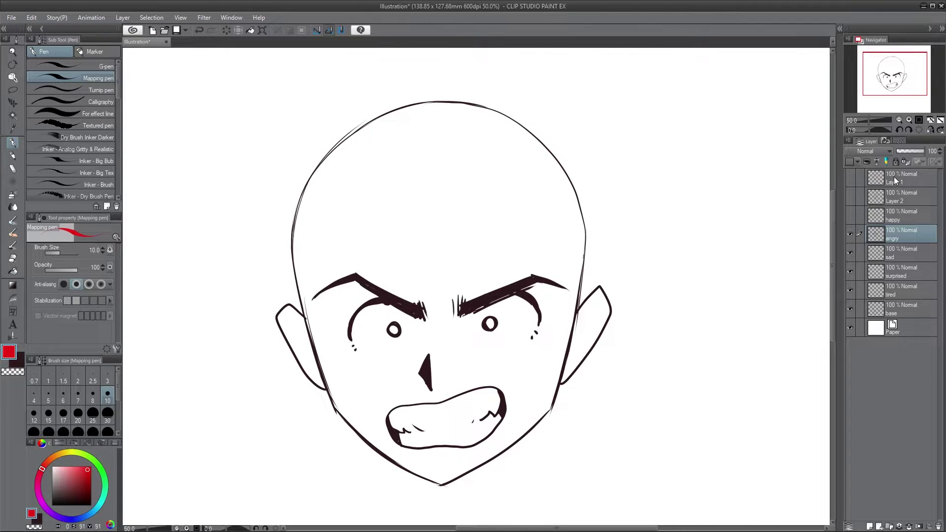
left_click(870, 525)
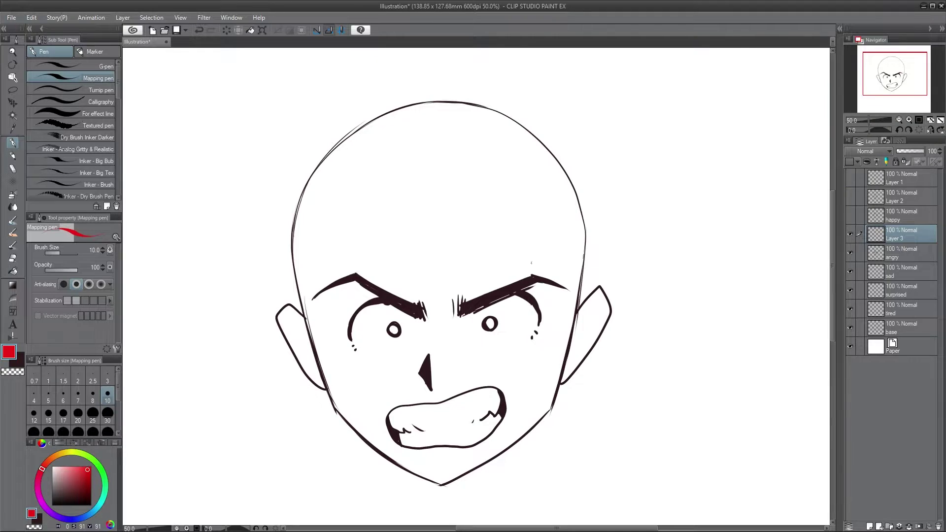
mouse_move(528, 251)
left_mouse_down()
mouse_move(463, 288)
mouse_move(485, 289)
left_mouse_up()
left_click_drag(366, 256, 417, 292)
left_click_drag(412, 277, 416, 292)
left_click_drag(411, 278, 415, 292)
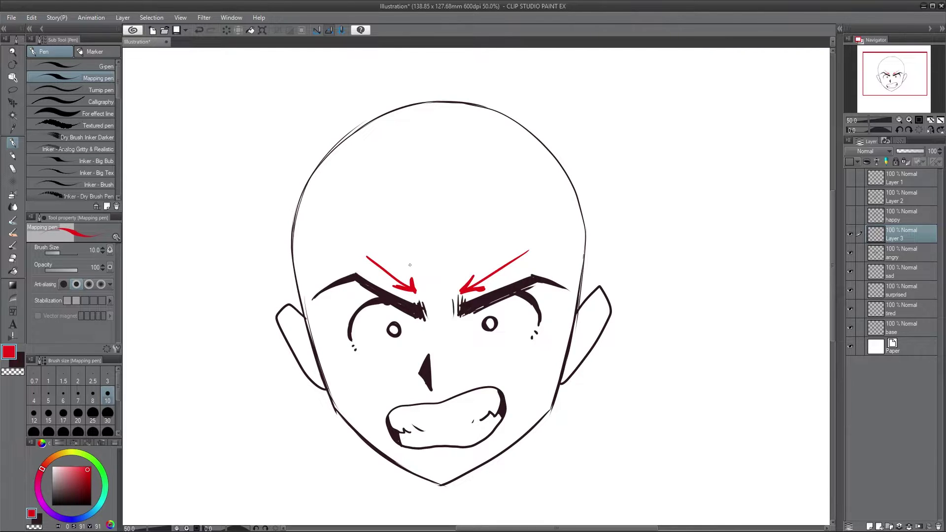
- Draw short red wrinkle marks between the angry eyes and beside the top of the nose
left_click_drag(338, 273, 368, 271)
key("ctrl+z")
left_click_drag(433, 351, 436, 357)
left_click_drag(440, 352, 440, 358)
left_click_drag(445, 352, 445, 332)
- Draw red arrows pointing inward at both mouth corners and vertical red arrows beside the right eye and the left pupil
left_click_drag(526, 392, 519, 400)
left_click_drag(362, 419, 382, 421)
left_click_drag(376, 416, 375, 427)
mouse_move(547, 299)
left_mouse_down()
mouse_move(556, 299)
mouse_move(551, 339)
mouse_move(556, 332)
left_mouse_up()
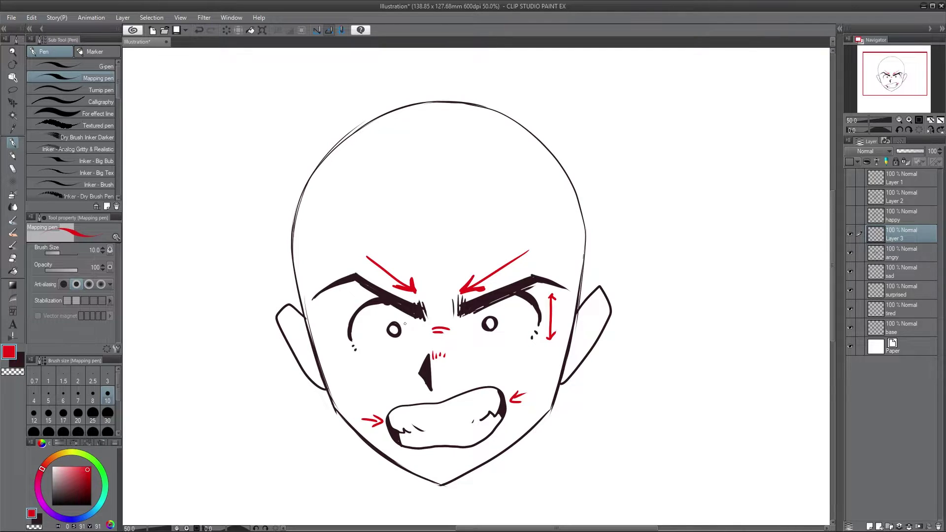
left_click_drag(403, 317, 404, 333)
left_click_drag(401, 337, 407, 337)
- Hide the red arrow layer and add an empty layer above the angry layer, with the dark brown drawing color active
left_click(850, 234)
left_click(897, 252)
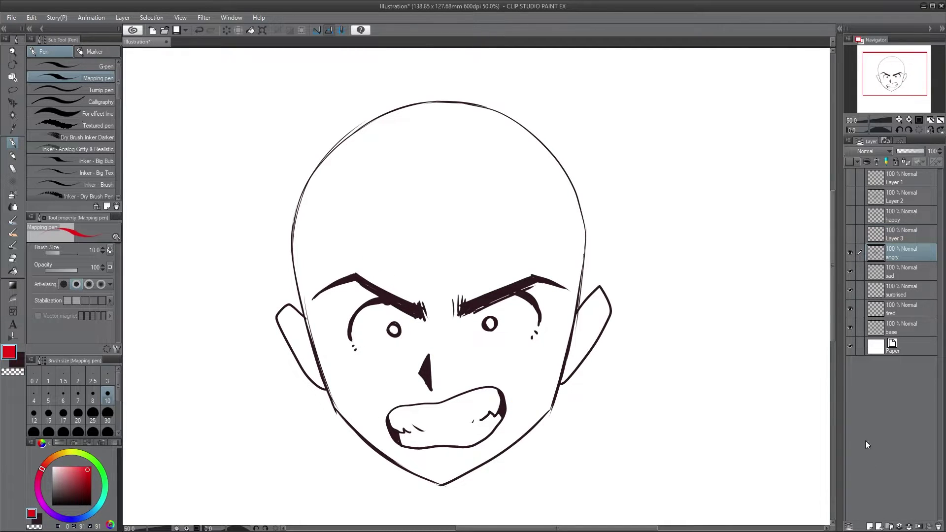
left_click(871, 526)
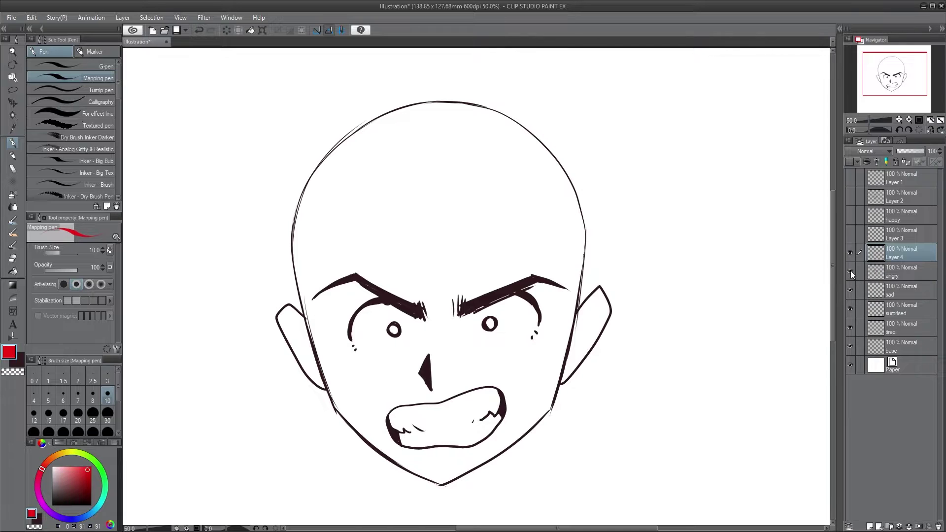
left_click(850, 271)
left_click(850, 271)
left_click(850, 270)
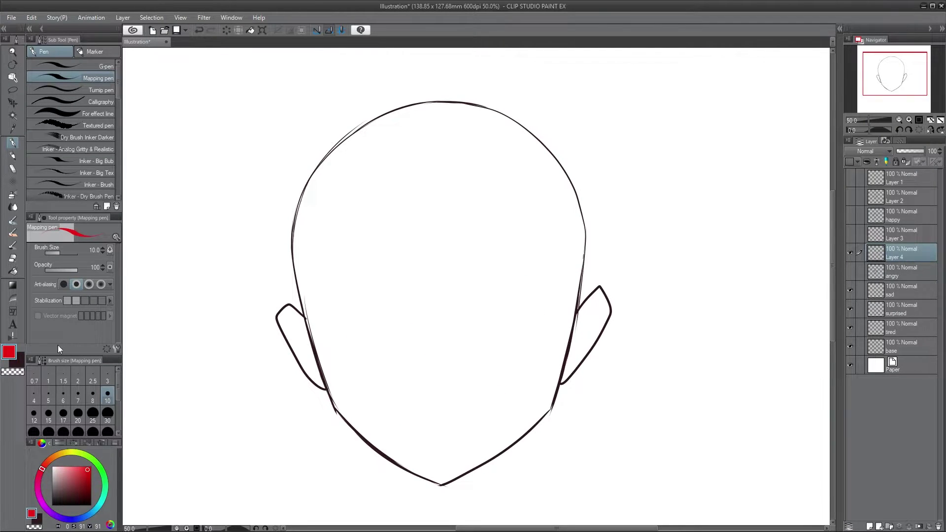
left_click(20, 362)
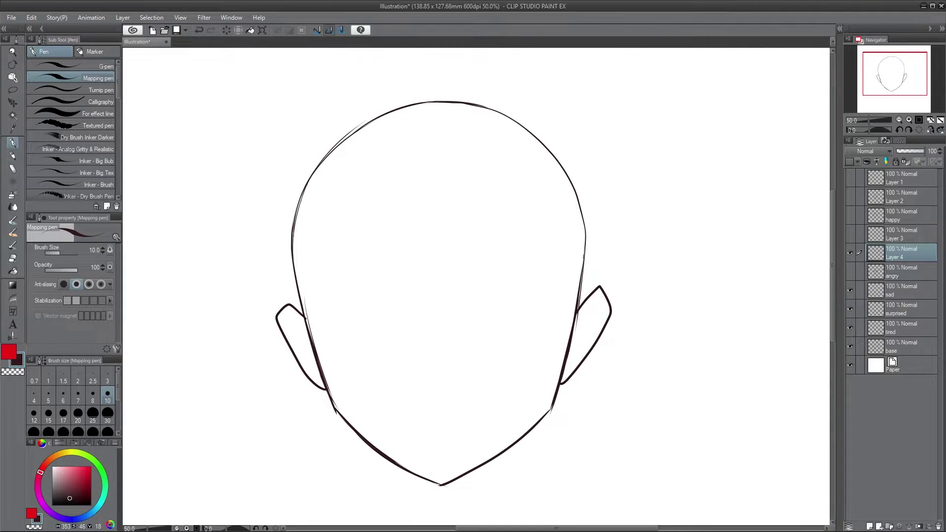
- Duplicate the angry layer, leaving the copy visible and hiding the original and the empty Layer 4
left_click(897, 236)
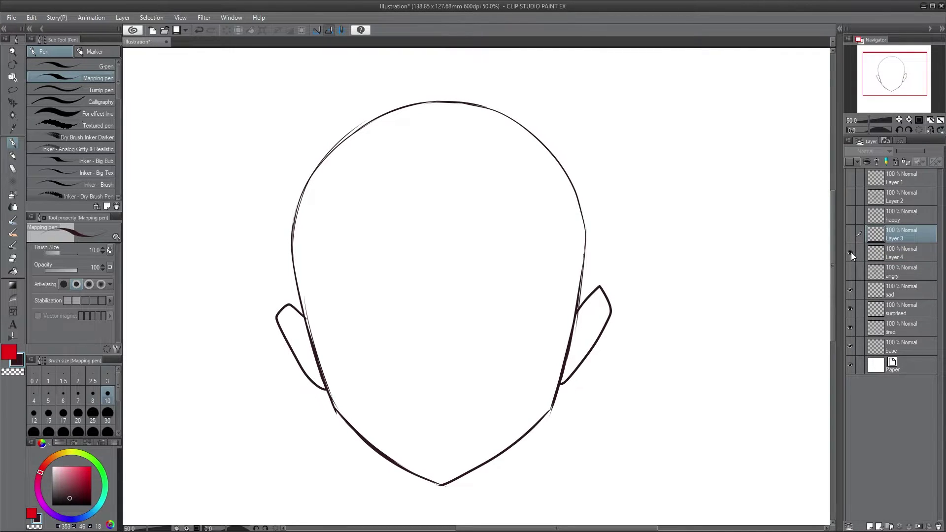
left_click(850, 272)
right_click(898, 271)
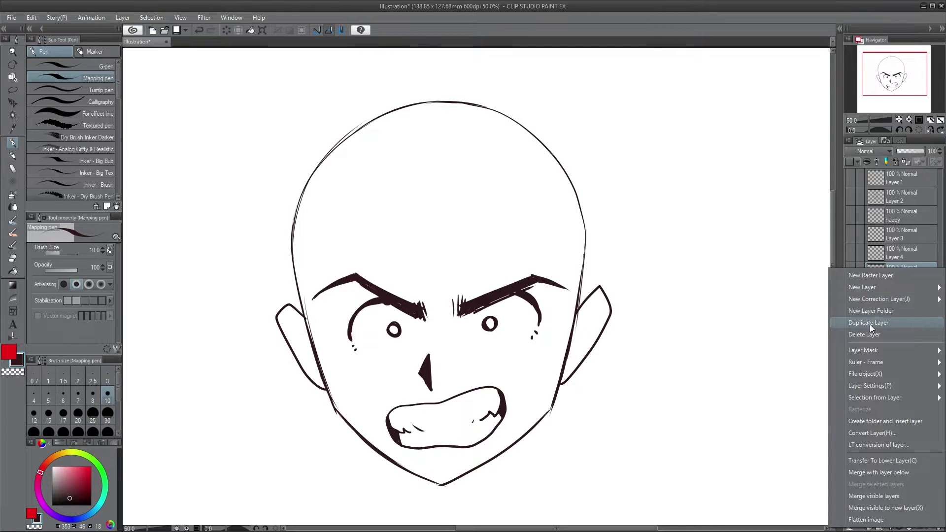
key("Escape")
left_click(849, 291)
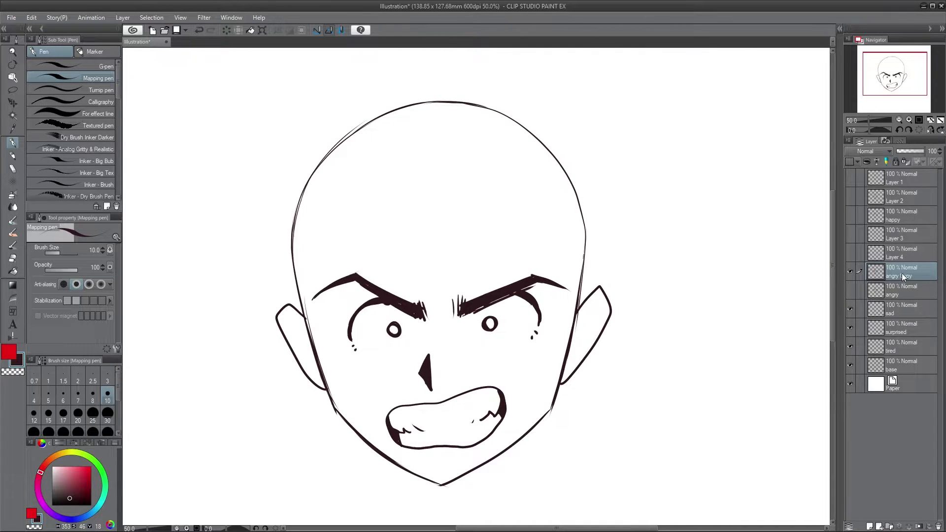
- Replace the open mouth on the angry copy with a thin, nearly flat closed mouth line, using Lasso and the Mapping pen
left_click(13, 259)
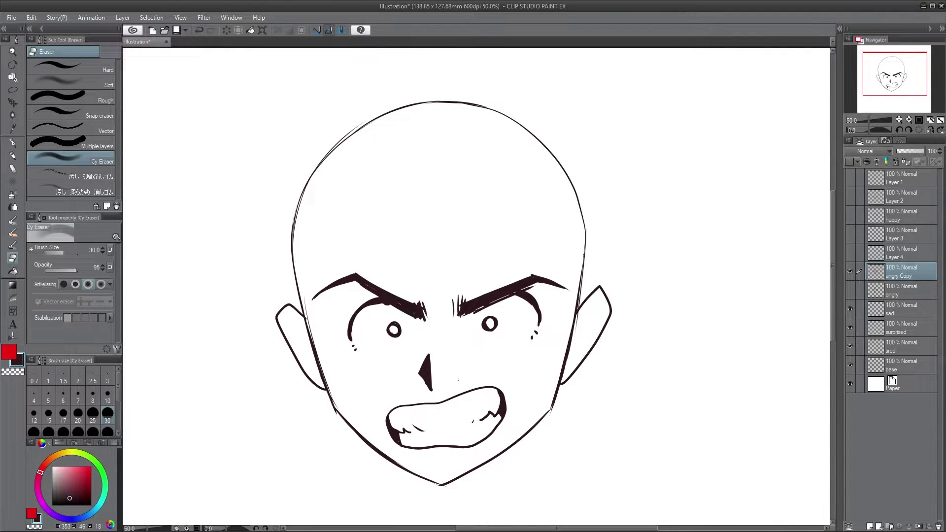
left_click(12, 89)
mouse_move(487, 378)
left_mouse_down()
mouse_move(394, 396)
mouse_move(388, 438)
mouse_move(436, 456)
mouse_move(482, 449)
mouse_move(526, 402)
mouse_move(489, 378)
left_mouse_up()
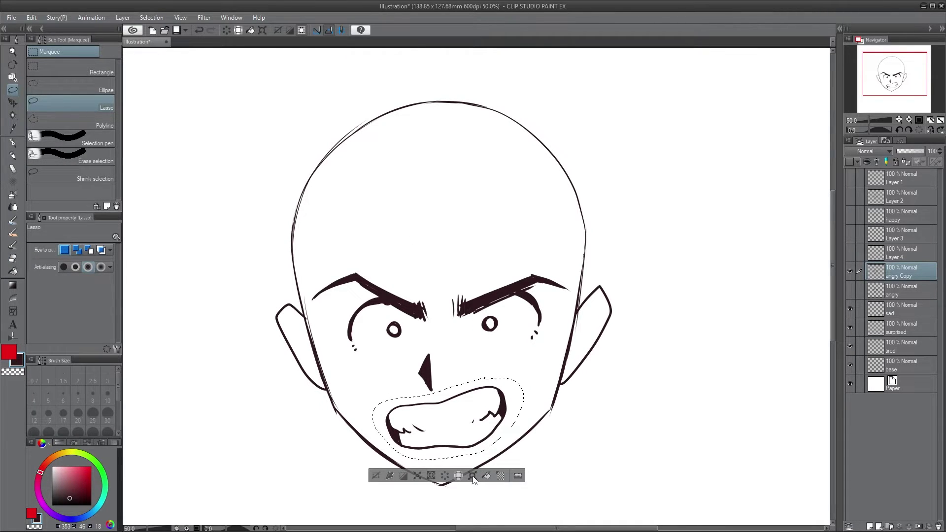
left_click(445, 475)
mouse_move(531, 351)
left_mouse_down()
mouse_move(548, 330)
mouse_move(559, 296)
left_mouse_up()
left_click(559, 297)
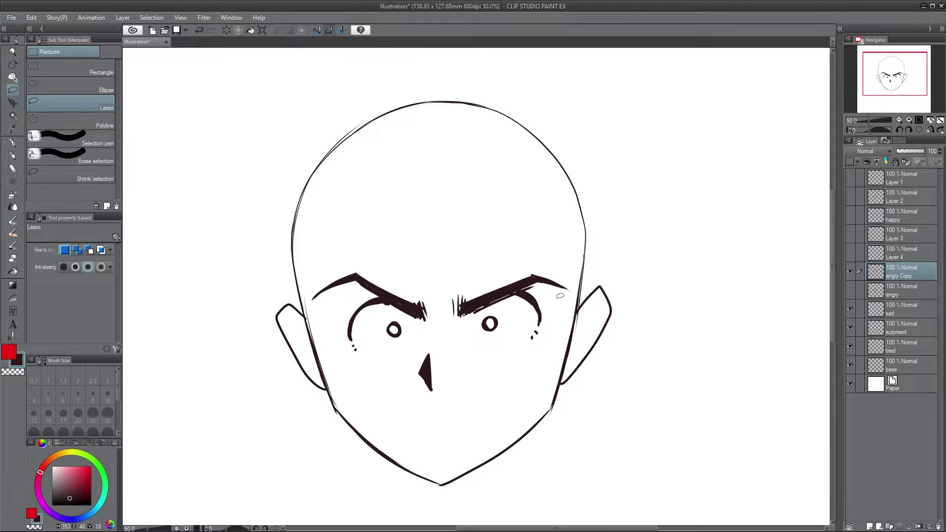
left_click(14, 144)
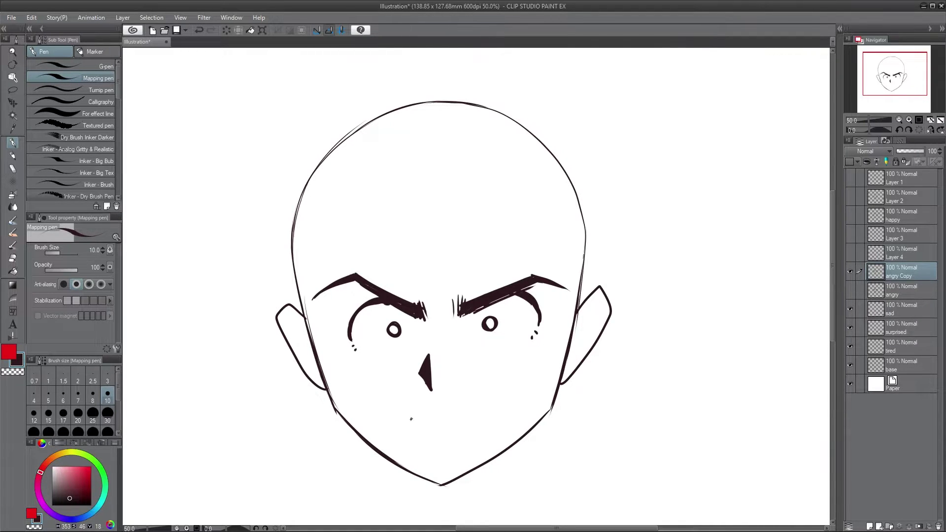
left_click_drag(411, 419, 482, 420)
- Compare the open-mouth and closed-mouth angry versions by alternating the visibility of the two layers
left_click(850, 274)
left_click(851, 288)
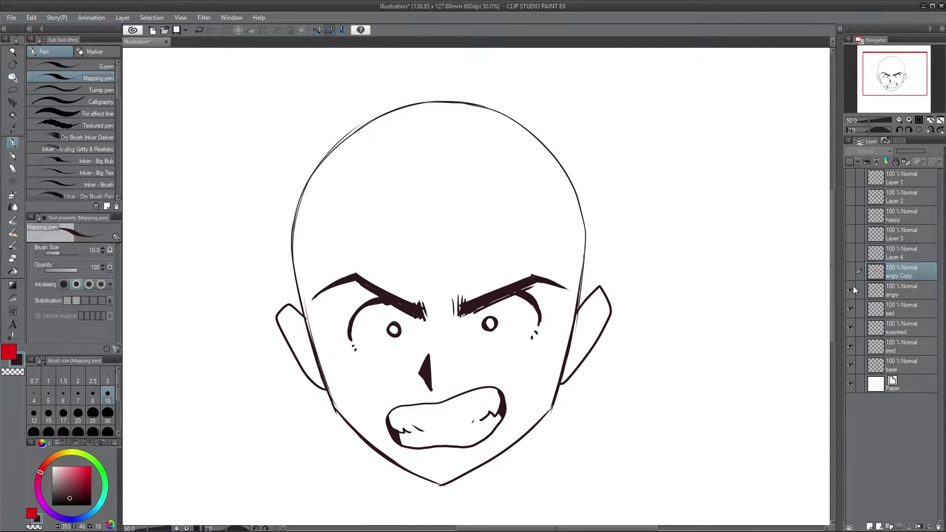
left_click(851, 289)
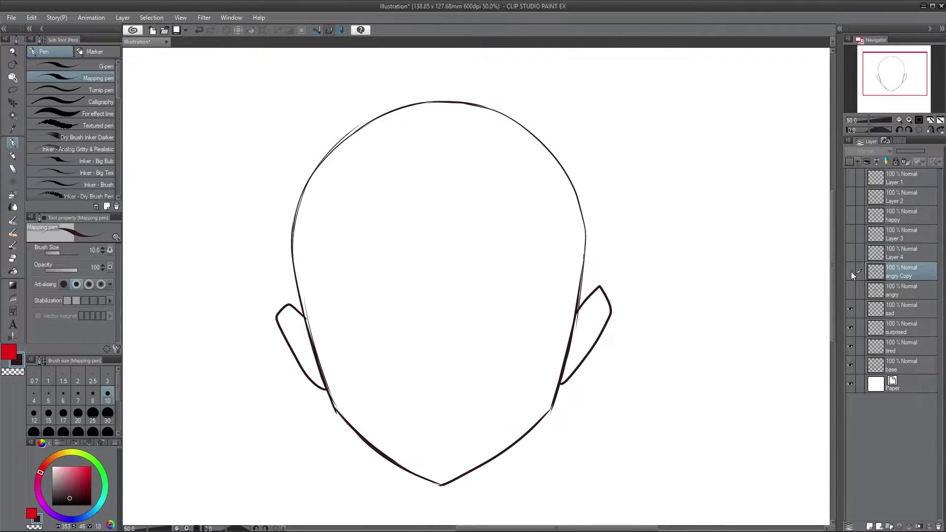
left_click(850, 271)
left_click(850, 271)
left_click(851, 289)
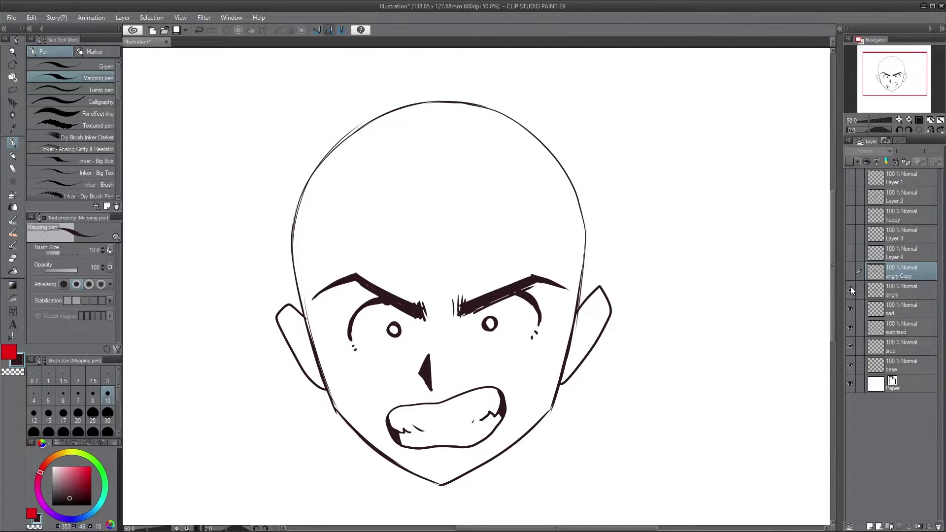
left_click(850, 271)
left_click(850, 290)
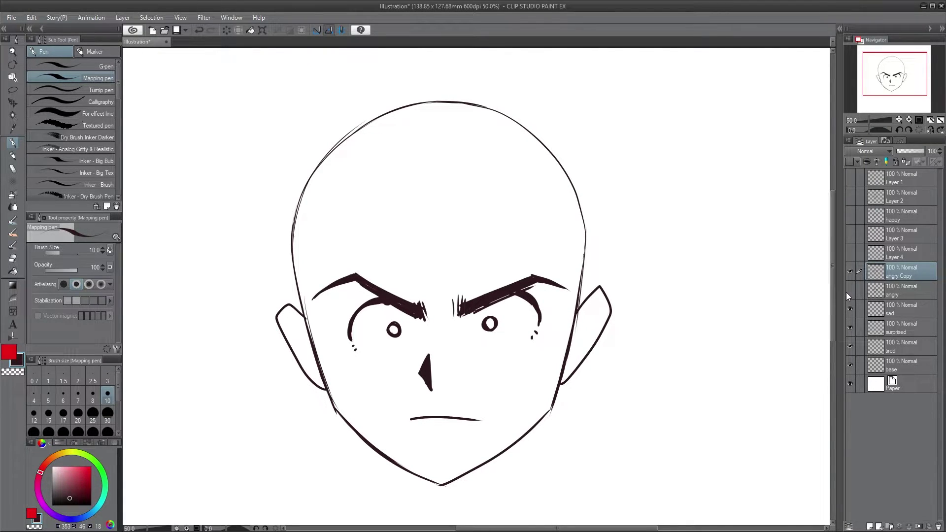
left_click(850, 271)
left_click(851, 290)
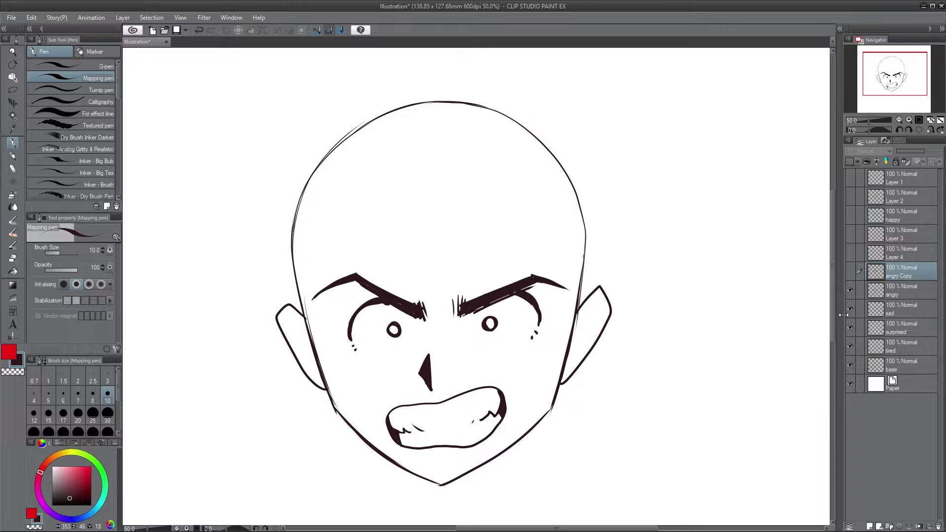
- Hide the angry layer and draw curved eyebrows on the sad layer, rising toward the center of the forehead
left_click(850, 291)
left_click(912, 307)
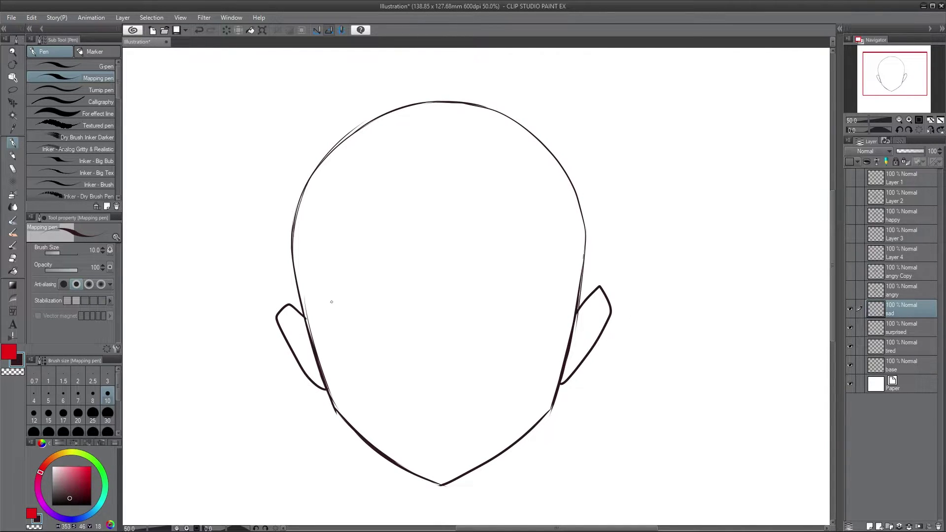
left_click_drag(332, 302, 427, 264)
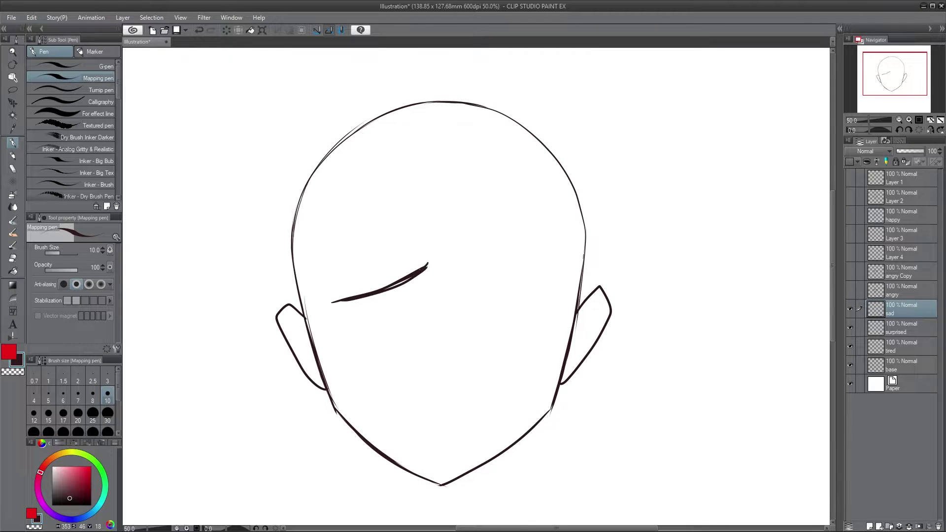
left_click_drag(384, 290, 408, 279)
left_click_drag(461, 264, 546, 293)
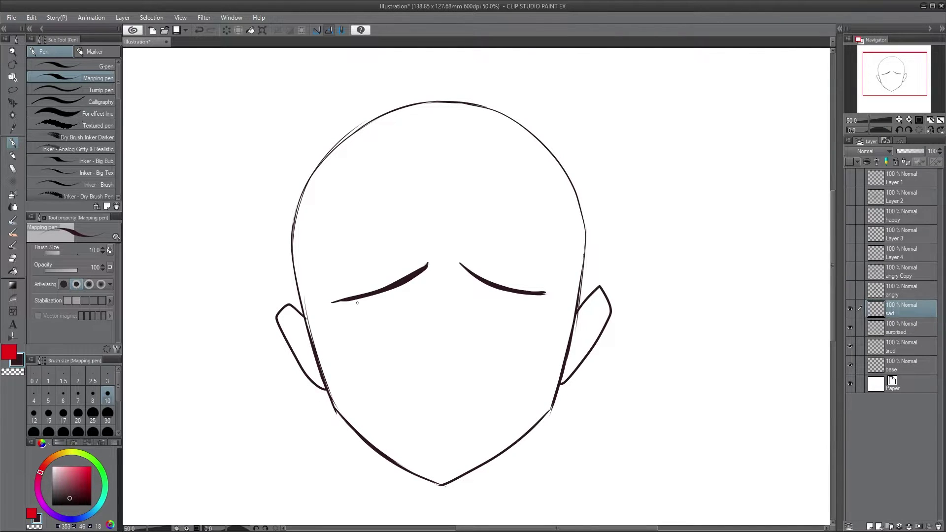
- Draw drooping upper eyelid lines beneath both sad eyebrows and thicken them with extra strokes
left_click_drag(355, 307, 420, 294)
mouse_move(355, 307)
left_mouse_down()
mouse_move(427, 294)
mouse_move(535, 299)
left_mouse_up()
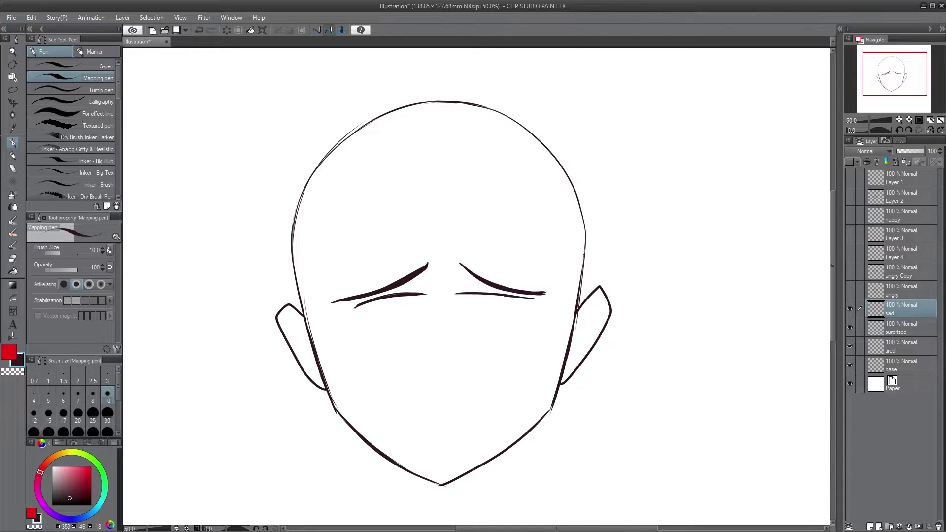
left_click_drag(472, 293, 543, 300)
mouse_move(350, 309)
left_mouse_down()
mouse_move(392, 297)
mouse_move(361, 304)
left_mouse_up()
mouse_move(542, 302)
left_mouse_down()
mouse_move(465, 297)
mouse_move(485, 296)
left_mouse_up()
left_click_drag(389, 296, 428, 293)
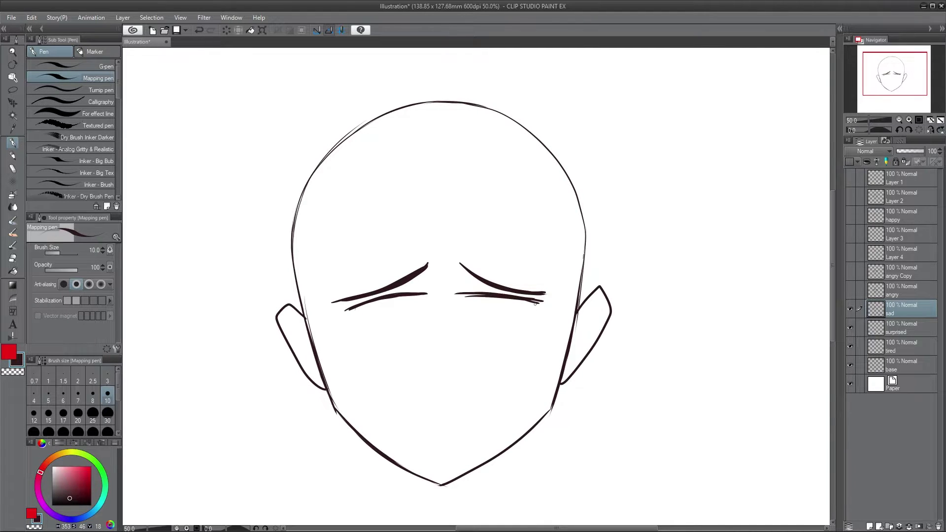
- Add drooping outer eye lines, small lower-lash marks and round irises to both sad eyes
left_click_drag(537, 303, 526, 325)
left_click_drag(347, 310, 361, 333)
mouse_move(392, 298)
left_mouse_down()
mouse_move(409, 315)
mouse_move(403, 295)
left_mouse_up()
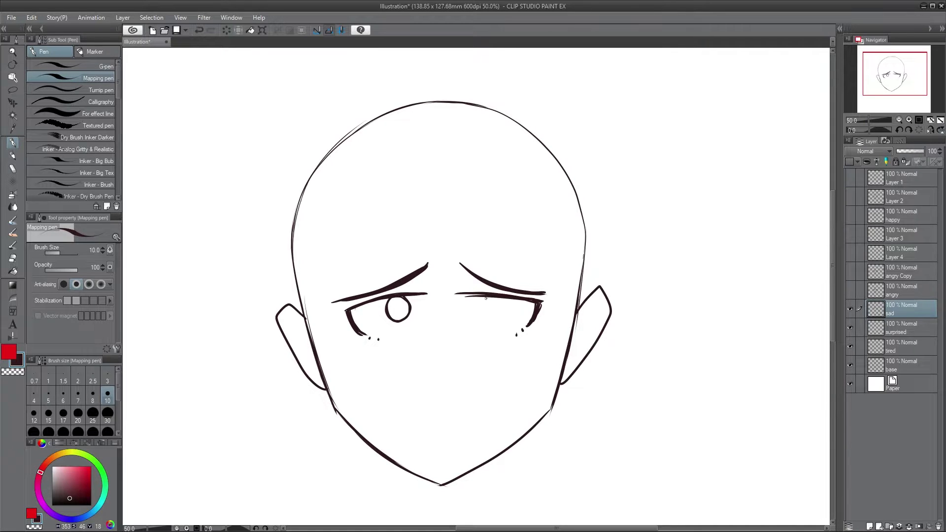
mouse_move(485, 298)
left_mouse_down()
mouse_move(494, 320)
mouse_move(500, 298)
left_mouse_up()
mouse_move(483, 312)
left_mouse_down()
mouse_move(506, 317)
mouse_move(419, 302)
mouse_move(418, 287)
mouse_move(491, 284)
left_mouse_up()
- Lasso the sad face's left eye and brow, enlarge them to 104%, and shift them slightly outward
key("m")
mouse_move(433, 249)
left_mouse_down()
mouse_move(441, 326)
mouse_move(401, 241)
mouse_move(429, 247)
left_mouse_up()
left_click(407, 379)
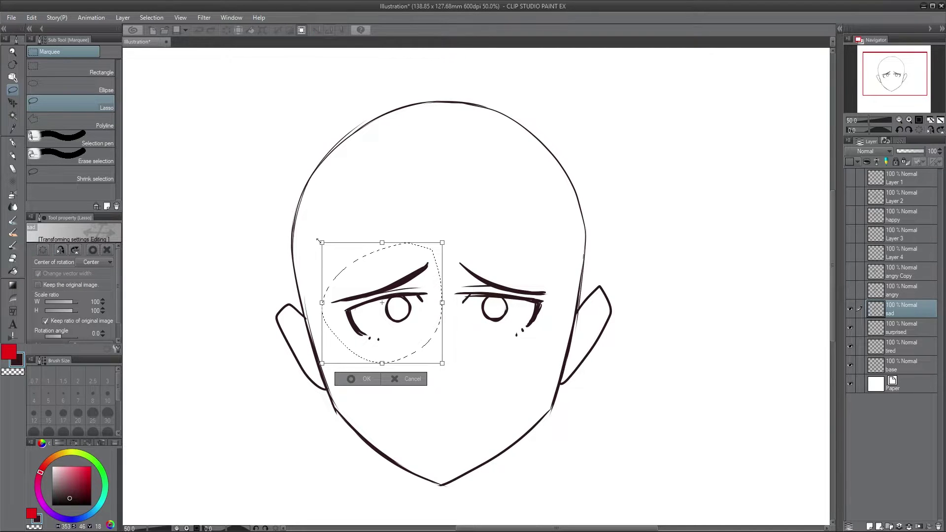
left_click_drag(313, 237, 308, 231)
left_click_drag(379, 320, 372, 323)
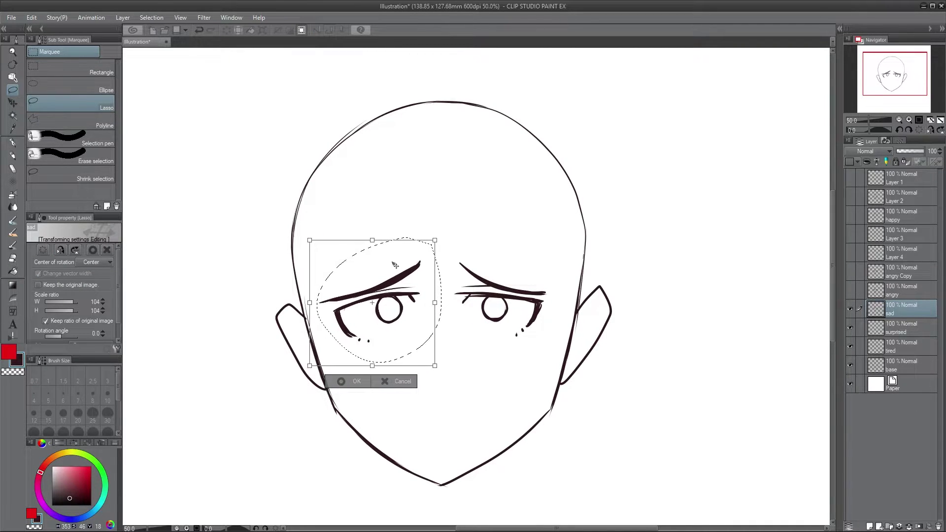
left_click(356, 381)
- Lasso the sad face's right eye and brow, enlarge them, and shift them slightly outward to balance the other eye
mouse_move(463, 240)
left_mouse_down()
mouse_move(455, 252)
mouse_move(544, 337)
mouse_move(492, 239)
left_mouse_up()
left_click(527, 367)
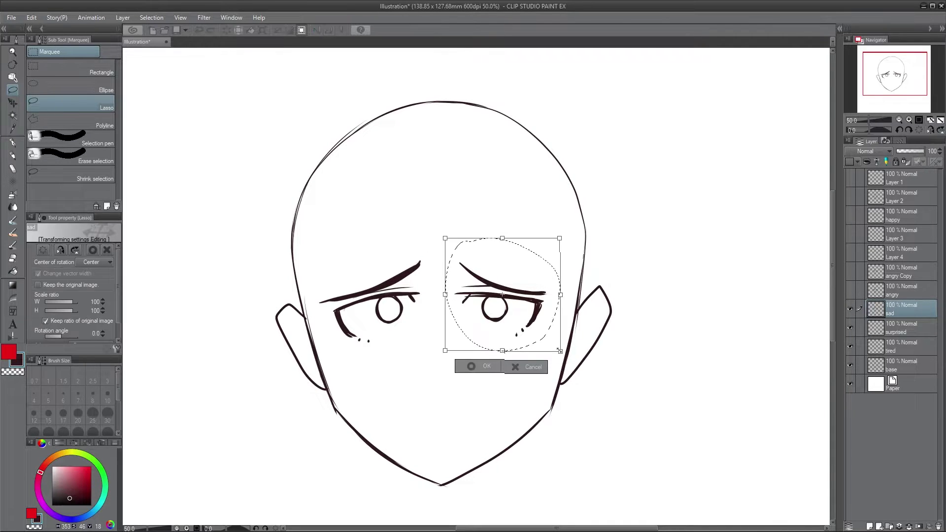
left_click_drag(560, 351, 570, 360)
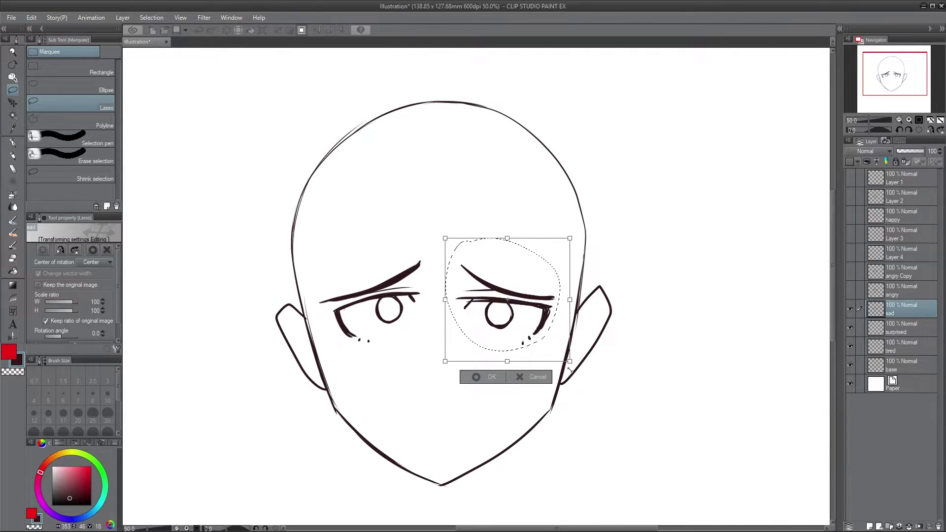
left_click_drag(545, 318, 507, 313)
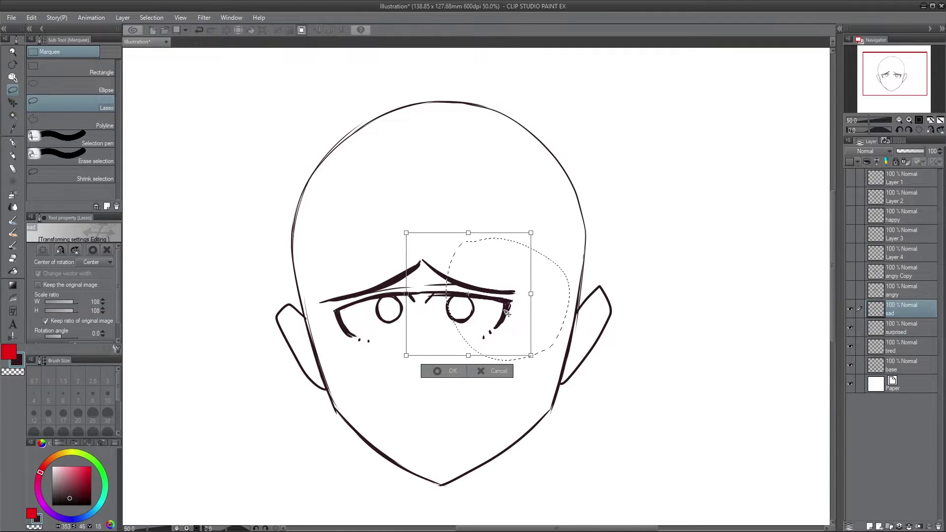
left_click_drag(530, 356, 532, 357)
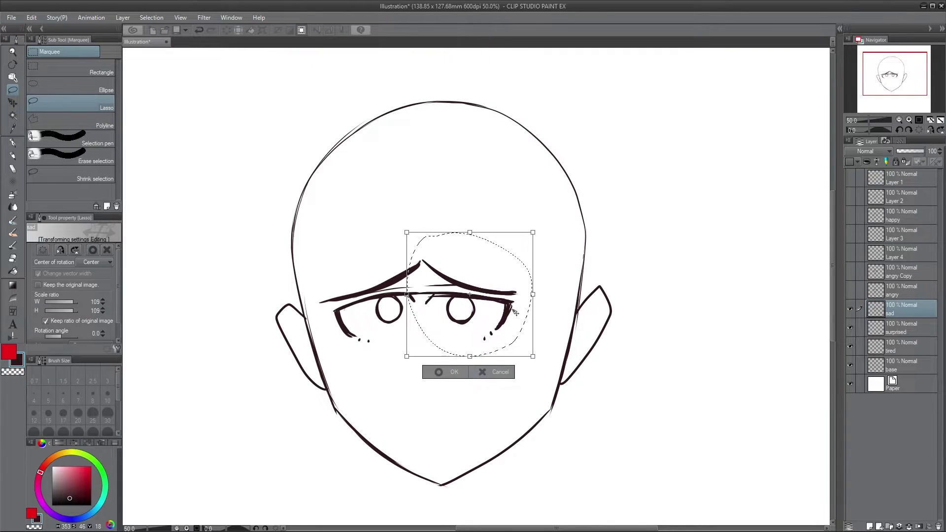
left_click_drag(513, 313, 557, 315)
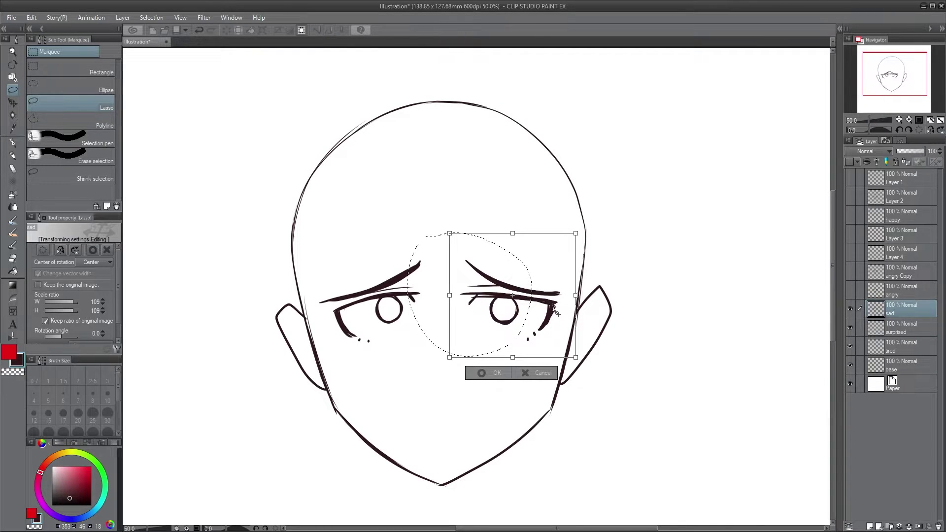
left_click(494, 373)
- Draw a narrow, dark wedge-shaped nose below and between the sad eyes with the Mapping pen
key("p")
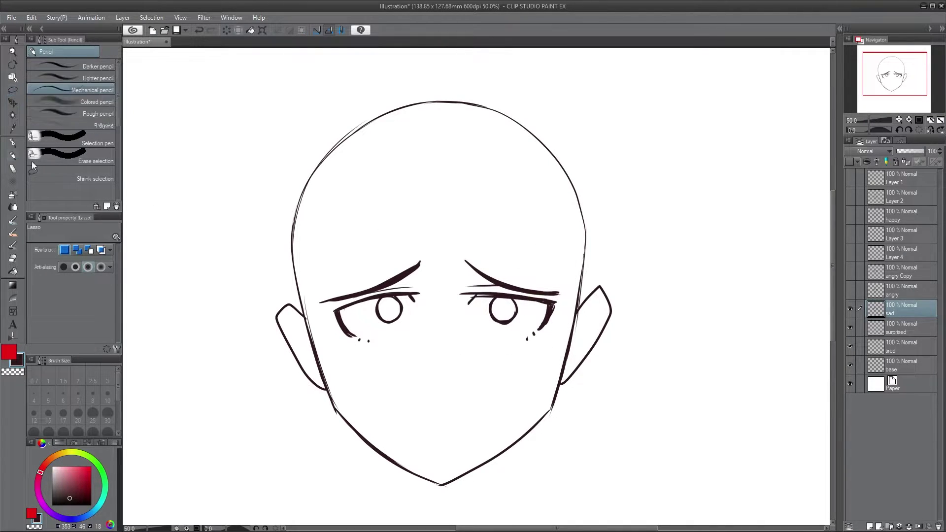
left_click_drag(427, 341, 427, 369)
key("p")
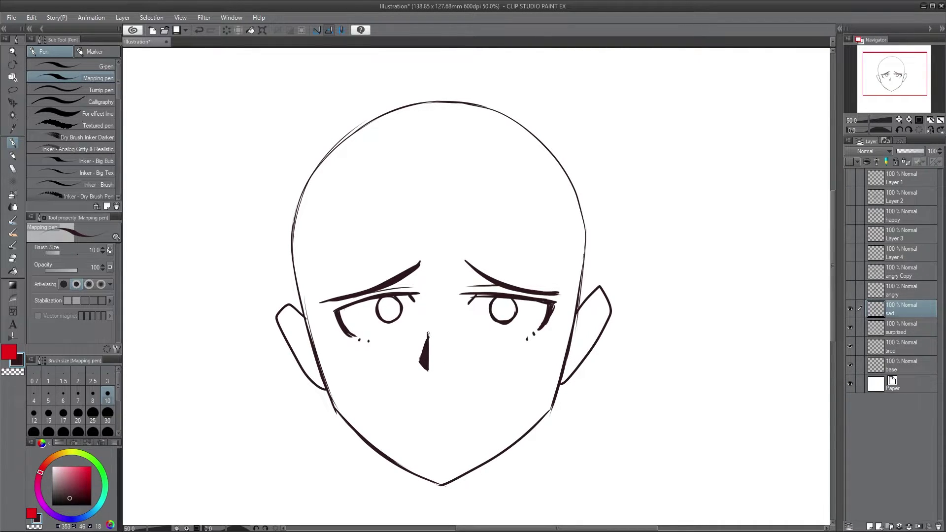
- Finish the sad face's nose with small side marks and draw a thin, slightly downturned mouth below it
mouse_move(428, 333)
left_mouse_down()
mouse_move(430, 375)
mouse_move(436, 348)
left_mouse_up()
left_click_drag(403, 412, 494, 402)
key("ctrl+z")
left_click_drag(404, 414, 479, 407)
left_click_drag(420, 359, 420, 364)
- On a new layer, draw red arrows rising inward above both sad eyebrows and a red guide stroke below the mouth
left_click(869, 526)
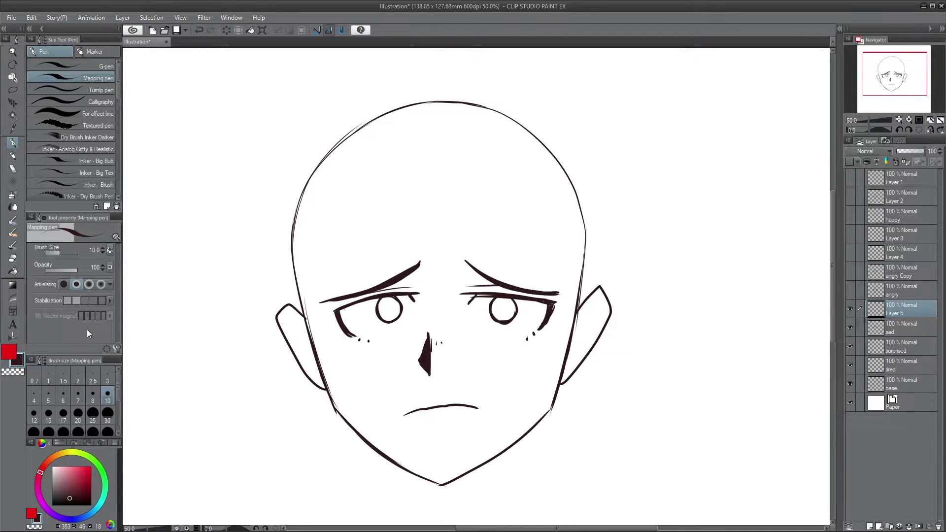
left_click(10, 352)
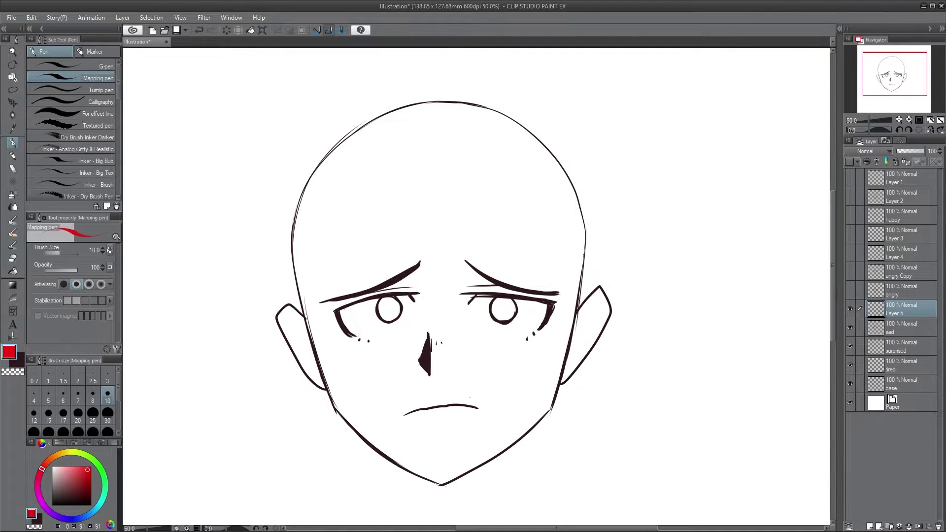
mouse_move(327, 287)
left_mouse_down()
mouse_move(417, 242)
mouse_move(416, 251)
left_mouse_up()
mouse_move(547, 277)
left_mouse_down()
mouse_move(517, 269)
mouse_move(487, 236)
left_mouse_up()
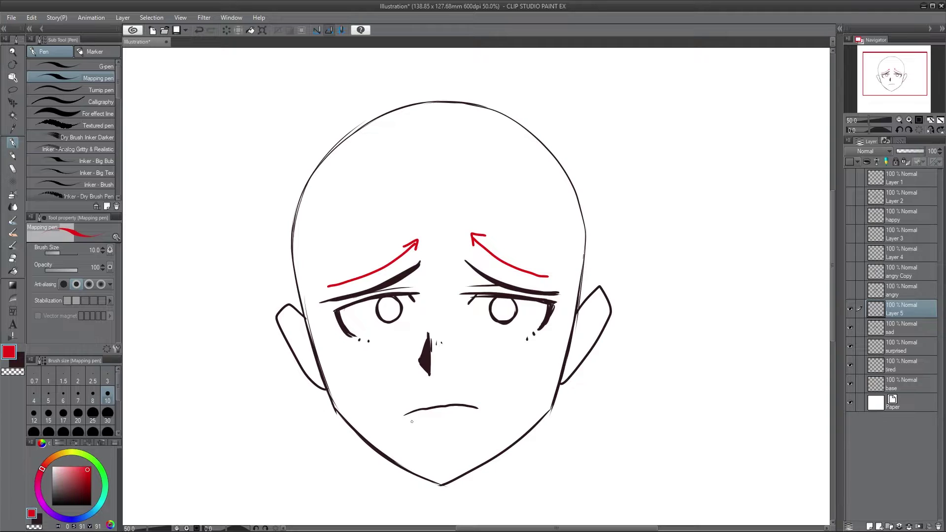
mouse_move(409, 425)
left_mouse_down()
mouse_move(483, 427)
mouse_move(470, 430)
left_mouse_up()
- Hide the red arrow layer, add a new layer above the sad layer, and hide the sad drawing
left_click(854, 309)
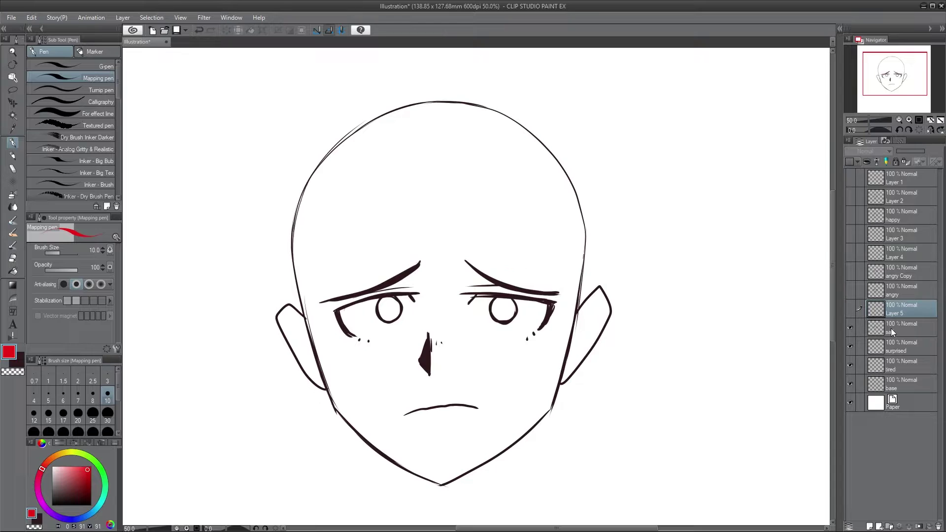
left_click(893, 326)
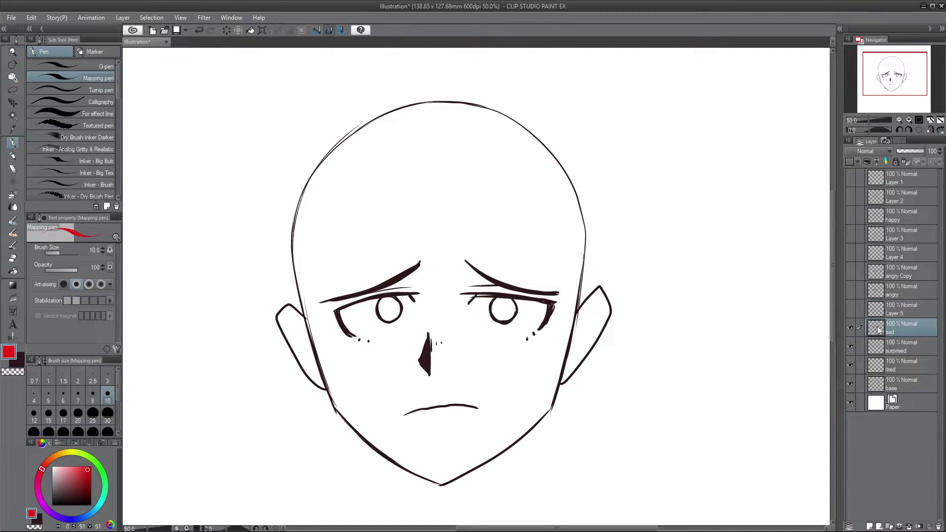
right_click(895, 325)
left_click(883, 342)
left_click(871, 527)
left_click(850, 346)
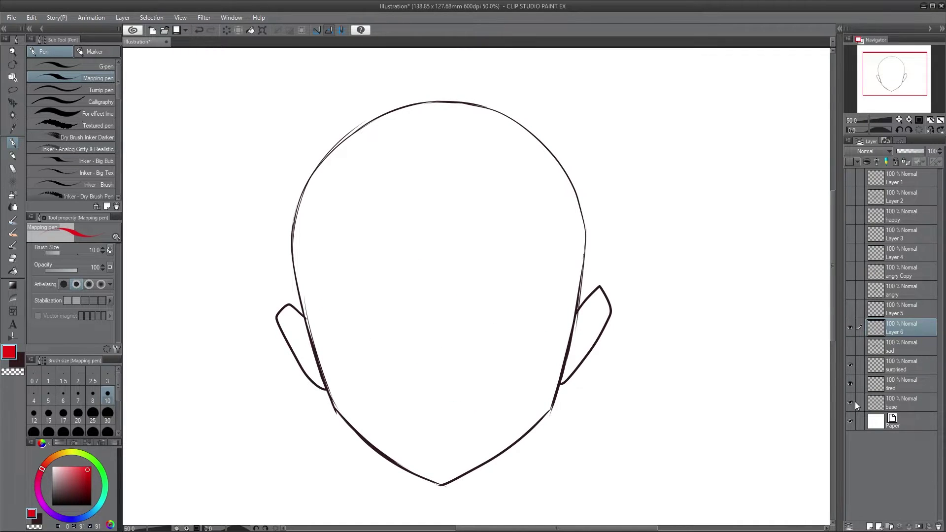
- Draw dark upper lids curving up toward the center, with short inner creases and drooping outer eye lines on both eyes
left_click(22, 361)
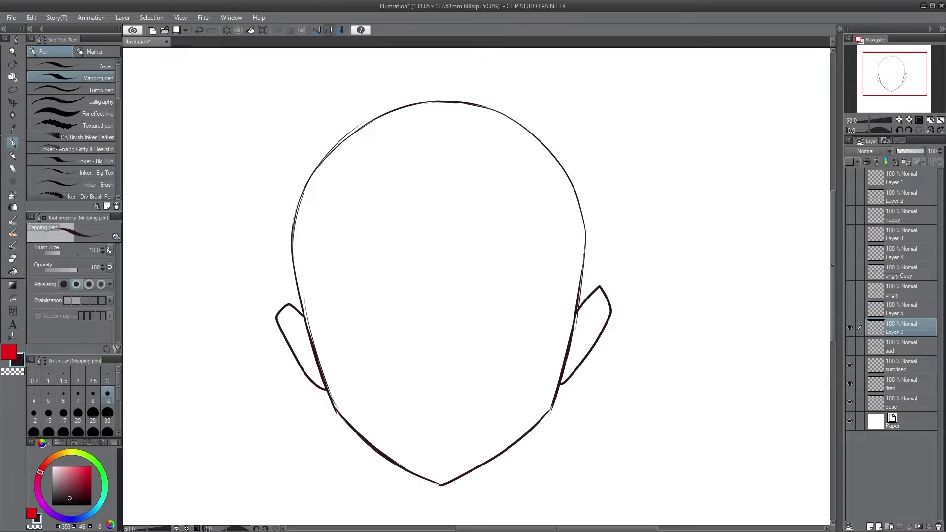
mouse_move(331, 307)
left_mouse_down()
mouse_move(420, 266)
mouse_move(338, 305)
mouse_move(420, 267)
mouse_move(555, 296)
mouse_move(473, 268)
mouse_move(528, 293)
left_mouse_up()
left_click_drag(469, 263, 538, 296)
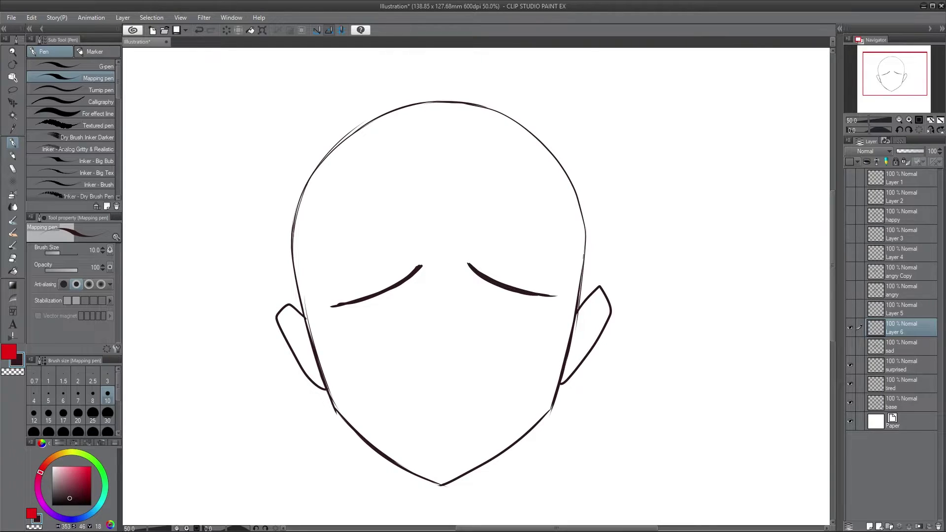
mouse_move(412, 270)
left_mouse_down()
mouse_move(336, 305)
mouse_move(355, 333)
mouse_move(348, 319)
mouse_move(420, 294)
left_mouse_up()
left_click_drag(354, 300, 358, 340)
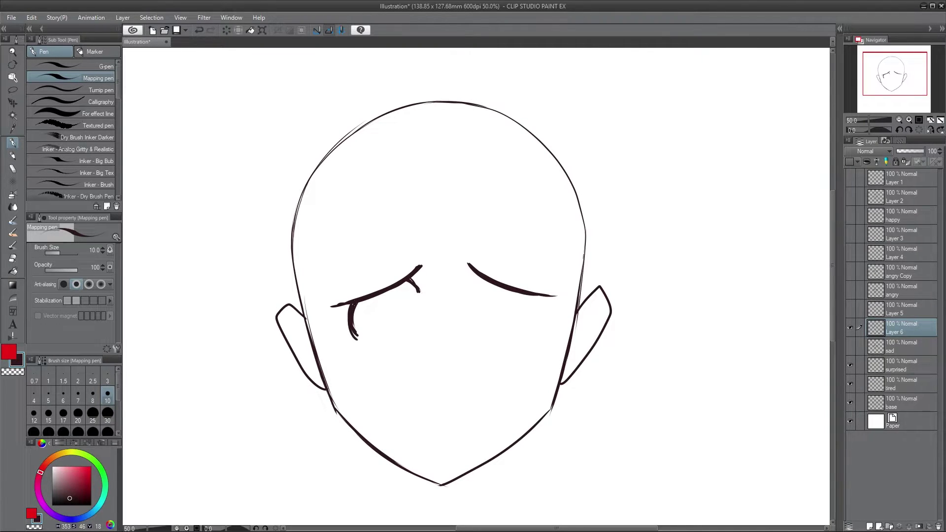
left_click_drag(536, 296, 543, 321)
mouse_move(480, 277)
left_mouse_down()
mouse_move(471, 289)
mouse_move(481, 275)
left_mouse_up()
mouse_move(536, 294)
left_mouse_down()
mouse_move(546, 323)
mouse_move(527, 338)
left_mouse_up()
- Add small lower-lash ticks under the left eye and refine the inner crease lines of both eyes
left_click_drag(358, 339, 359, 341)
left_click_drag(363, 344, 364, 345)
left_click_drag(367, 347, 368, 349)
left_click_drag(411, 280, 419, 297)
key("e")
left_click_drag(482, 285, 473, 292)
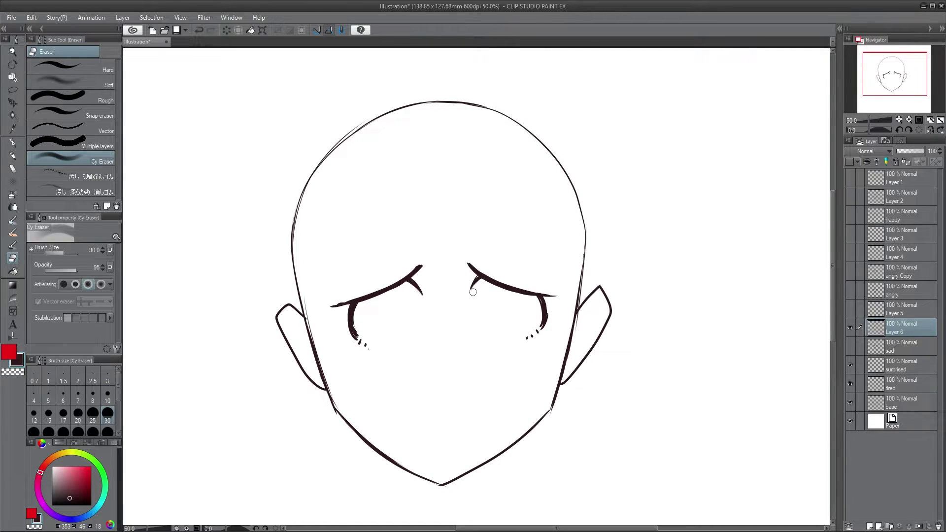
- Draw round irises in both eyes, a dark wedge nose, and a small, slightly open mouth
left_click(12, 142)
mouse_move(388, 299)
left_mouse_down()
mouse_move(385, 326)
mouse_move(412, 319)
mouse_move(390, 293)
left_mouse_up()
mouse_move(491, 293)
left_mouse_down()
mouse_move(487, 323)
mouse_move(494, 324)
mouse_move(499, 290)
left_mouse_up()
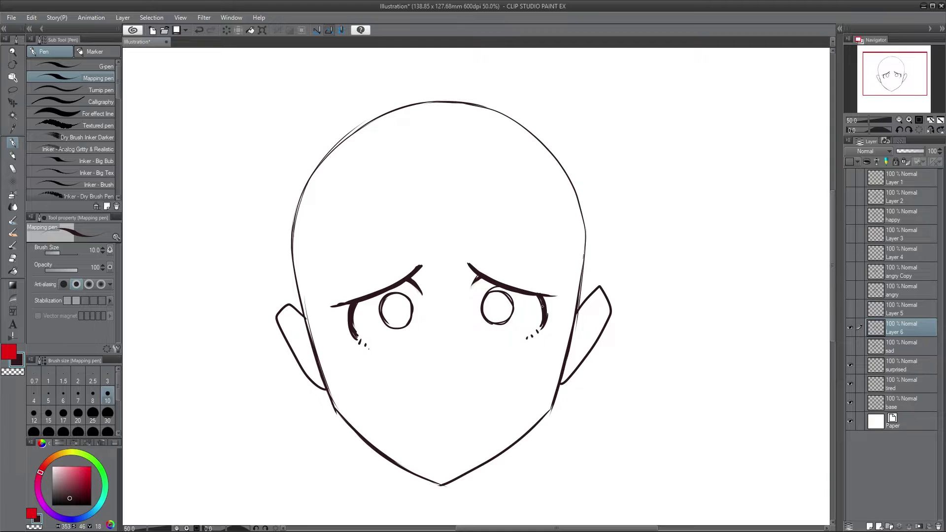
left_click_drag(426, 341, 429, 372)
mouse_move(420, 416)
left_mouse_down()
mouse_move(453, 408)
mouse_move(465, 416)
mouse_move(422, 416)
left_mouse_up()
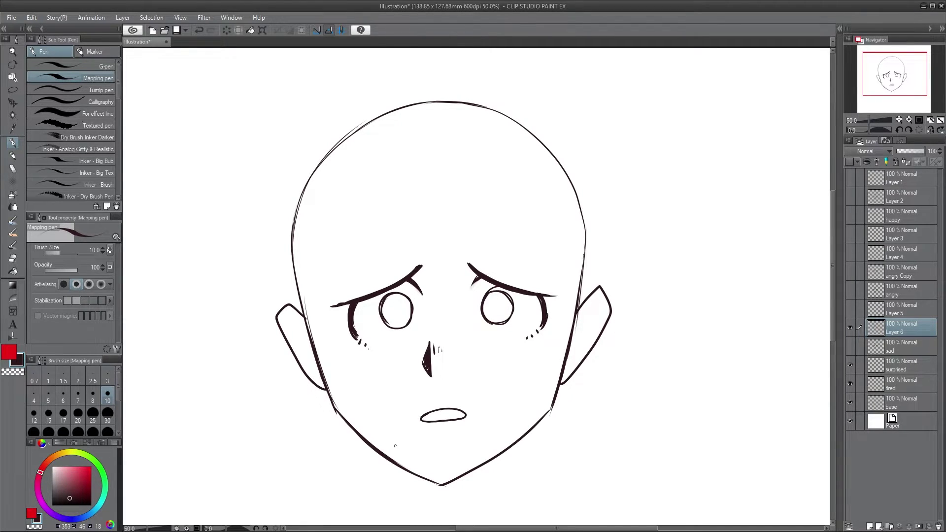
- Thicken both slanted upper lid lines and add short furrow strokes at their inner ends
left_click_drag(377, 291, 418, 266)
mouse_move(345, 302)
left_mouse_down()
mouse_move(421, 261)
mouse_move(395, 284)
mouse_move(424, 259)
mouse_move(537, 291)
left_mouse_up()
left_click_drag(475, 269, 552, 296)
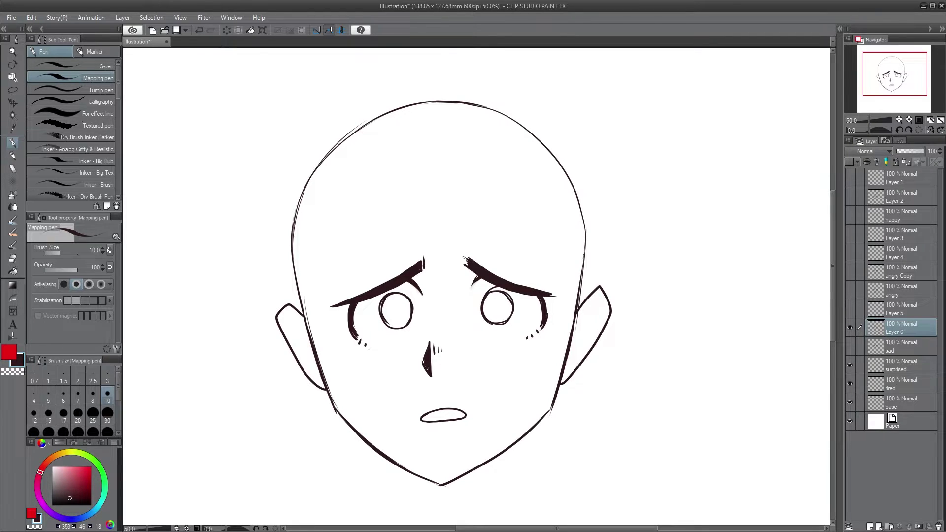
mouse_move(468, 266)
left_mouse_down()
mouse_move(465, 255)
mouse_move(459, 262)
left_mouse_up()
- Lasso the left eye with its lid line and move it slightly outward and up, leaving nothing selected
key("m")
mouse_move(431, 245)
left_mouse_down()
mouse_move(419, 335)
mouse_move(346, 346)
mouse_move(343, 270)
left_mouse_up()
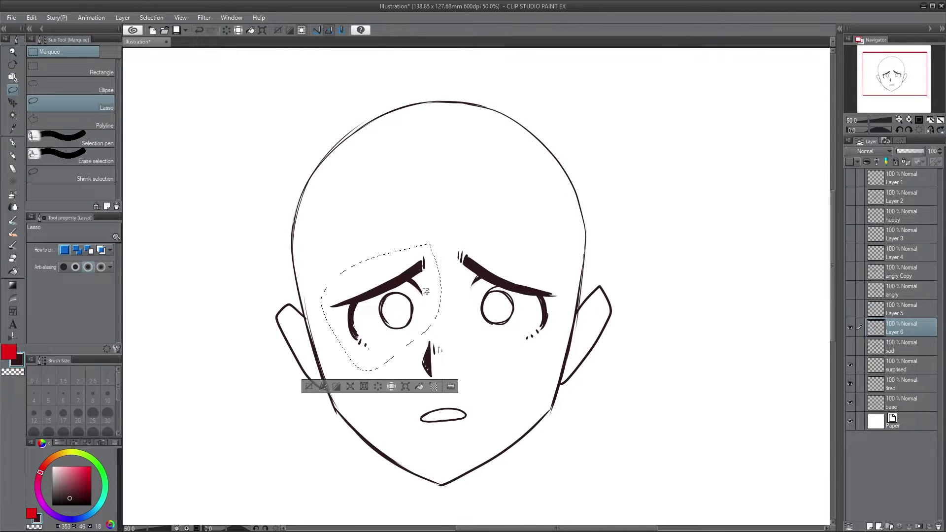
left_click(406, 386)
left_click_drag(418, 332, 412, 327)
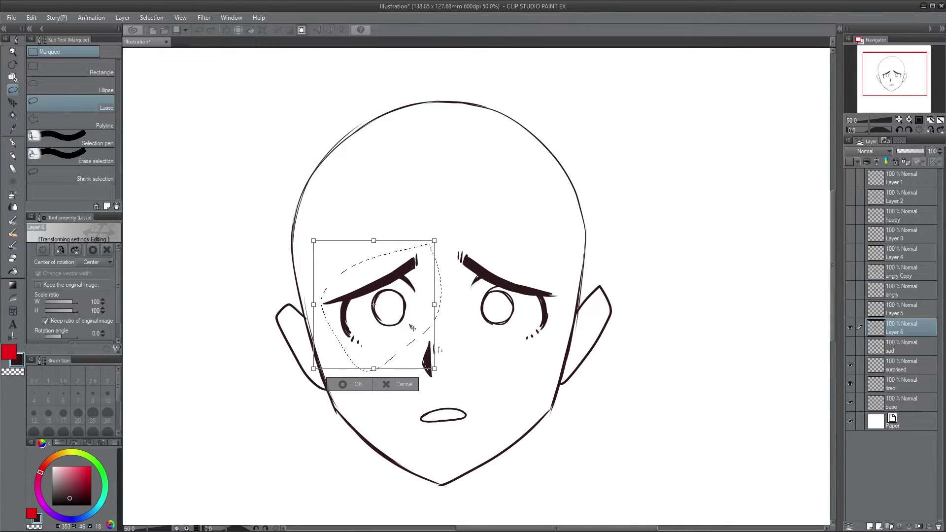
left_click(358, 384)
key("ctrl+d")
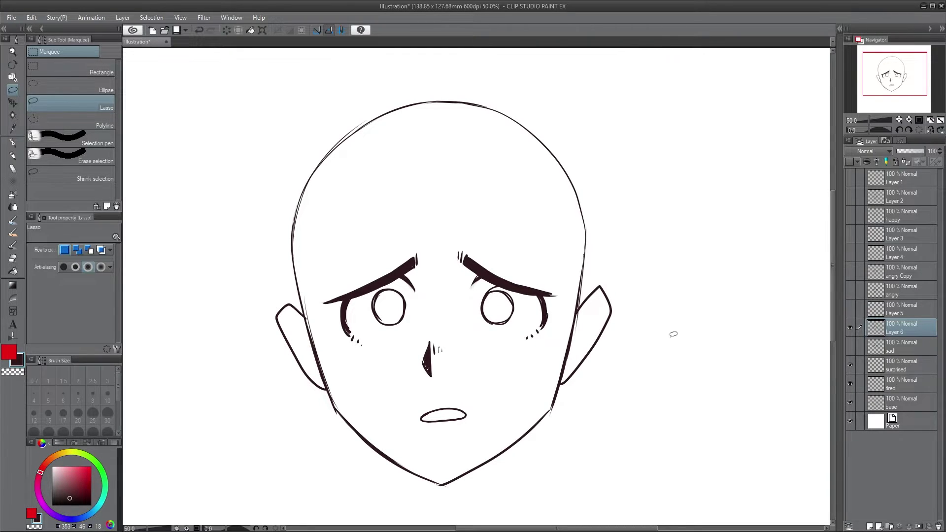
- Darken the small open mouth's outline and draw wavy tear streams running from beneath both eyes down to the jaw
left_click(13, 143)
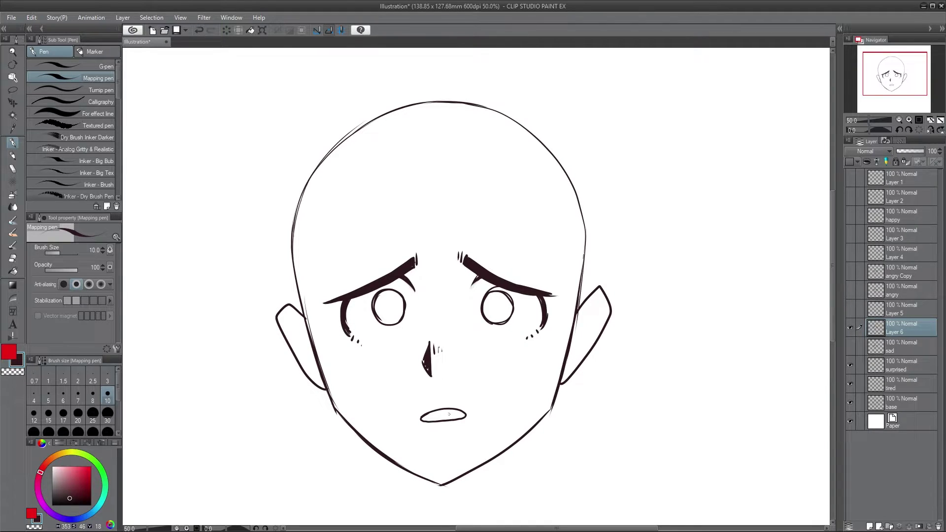
mouse_move(422, 419)
left_mouse_down()
mouse_move(434, 411)
mouse_move(466, 417)
left_mouse_up()
mouse_move(378, 341)
left_mouse_down()
mouse_move(369, 437)
mouse_move(379, 452)
mouse_move(374, 358)
mouse_move(395, 347)
mouse_move(375, 339)
left_mouse_up()
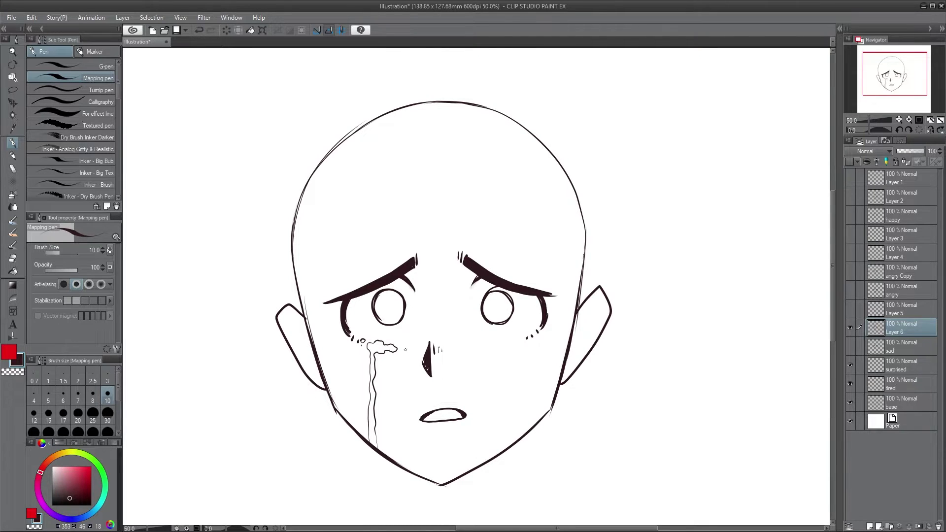
left_click_drag(403, 345, 404, 346)
mouse_move(501, 341)
left_mouse_down()
mouse_move(507, 446)
mouse_move(512, 352)
mouse_move(522, 342)
mouse_move(497, 344)
left_mouse_up()
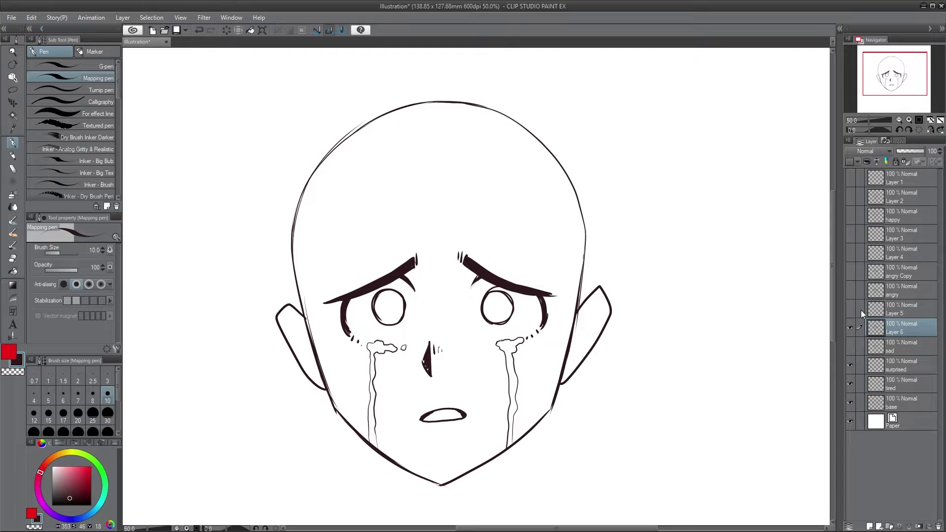
- Hide the crying face on Layer 6 and make the surprised layer active
left_click(850, 328)
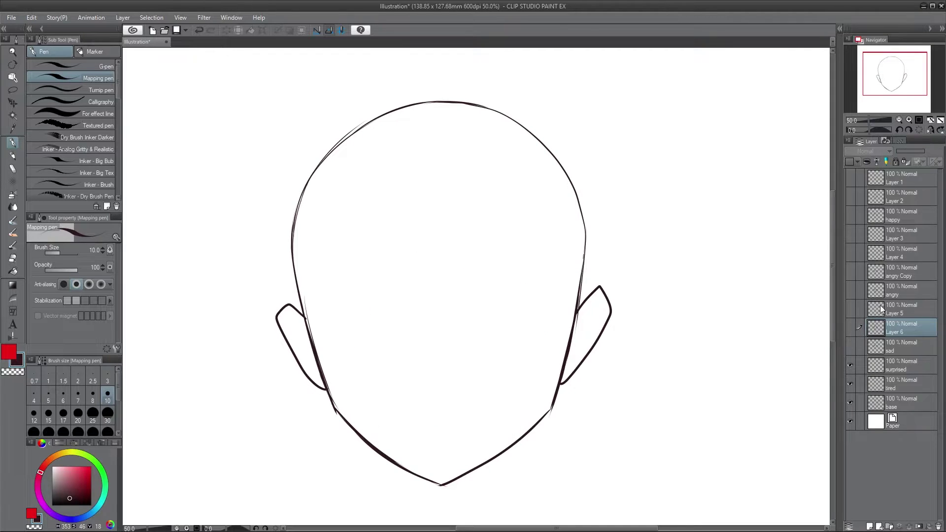
left_click(897, 364)
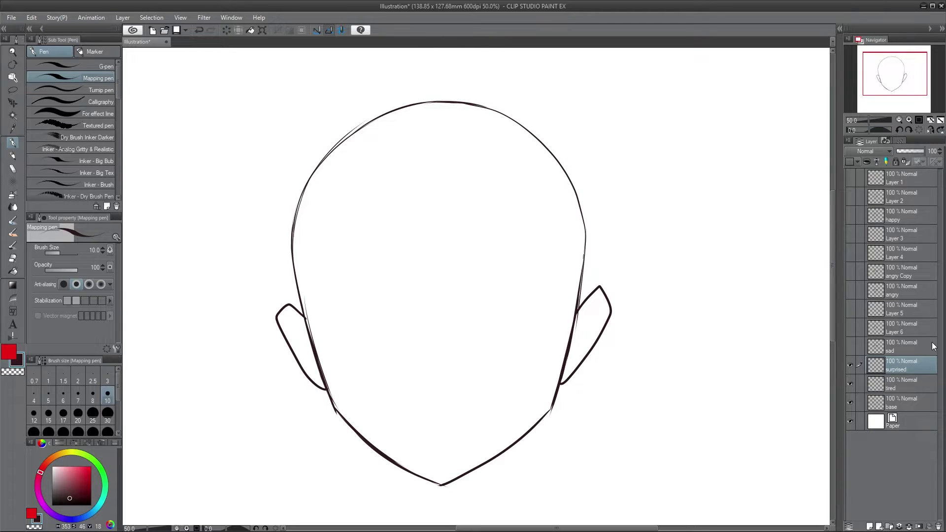
left_click_drag(364, 271, 349, 345)
mouse_move(344, 301)
left_mouse_down()
mouse_move(389, 269)
mouse_move(347, 342)
left_mouse_up()
key("ctrl+z")
key("ctrl+z")
key("ctrl+z")
- Draw large, wide-open eye outlines for the surprised face, with thick curved upper lids sweeping around the outer sides
mouse_move(363, 266)
left_mouse_down()
mouse_move(348, 279)
mouse_move(349, 348)
mouse_move(430, 270)
mouse_move(385, 256)
mouse_move(345, 335)
left_mouse_up()
left_click_drag(396, 258, 358, 270)
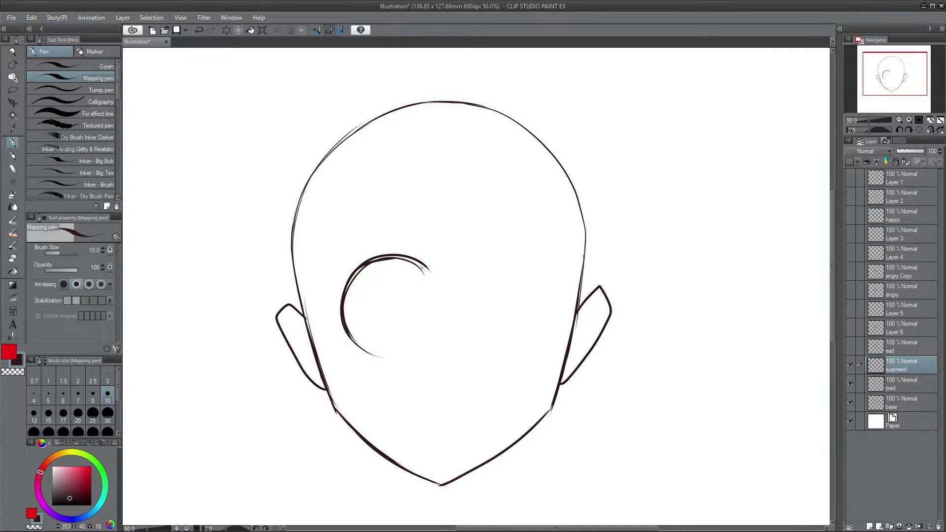
left_click_drag(424, 270, 346, 288)
left_click_drag(424, 257, 377, 256)
mouse_move(471, 265)
left_mouse_down()
mouse_move(488, 250)
mouse_move(536, 333)
mouse_move(469, 261)
mouse_move(536, 339)
mouse_move(527, 347)
left_mouse_up()
left_click_drag(555, 318, 480, 252)
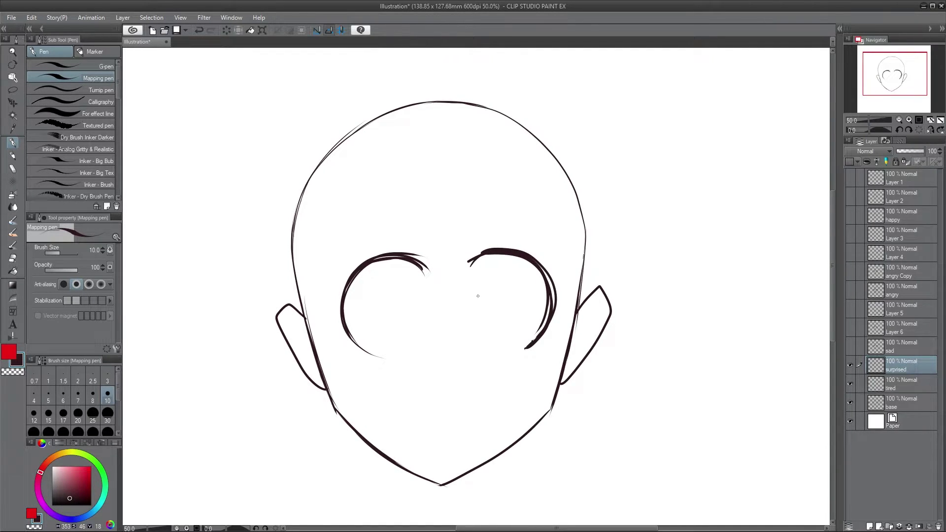
- Lasso the surprised face's left eye and shift it outward
key("m")
mouse_move(425, 244)
left_mouse_down()
mouse_move(447, 285)
mouse_move(368, 239)
mouse_move(423, 244)
left_mouse_up()
left_click(422, 391)
left_click_drag(423, 293, 407, 292)
left_click(345, 394)
- Lasso the surprised face's right eye, rotate it by -4.5 degrees, and shift it slightly outward
mouse_move(474, 231)
left_mouse_down()
mouse_move(542, 357)
mouse_move(493, 228)
left_mouse_up()
left_click(533, 378)
left_click_drag(573, 224, 570, 221)
left_click_drag(508, 347, 512, 351)
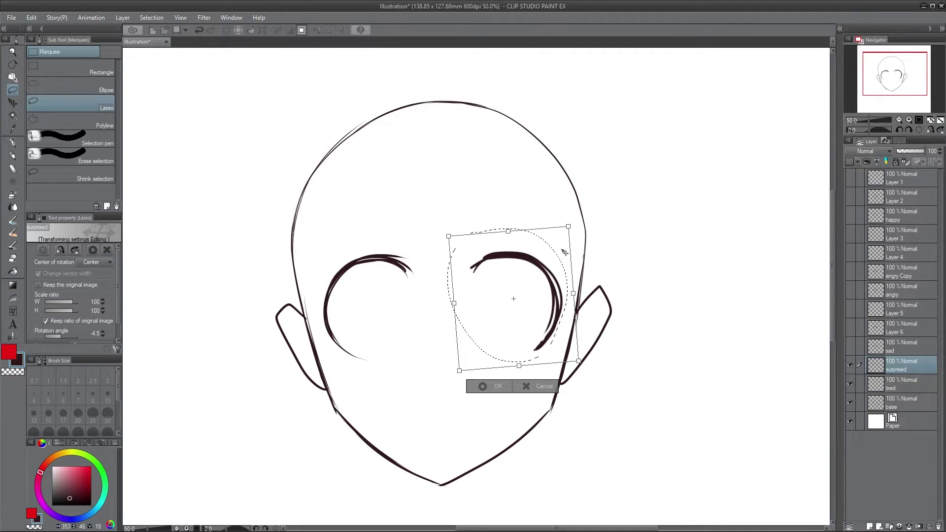
left_click(480, 385)
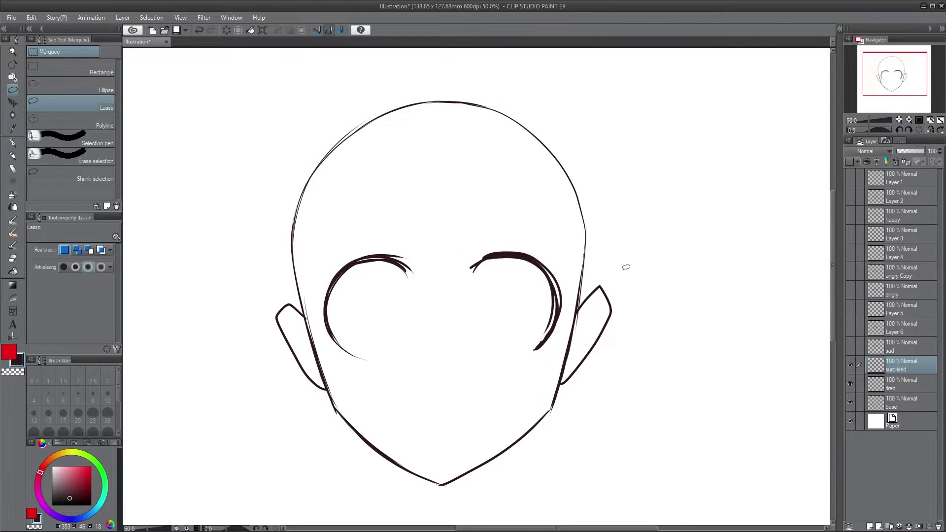
- Draw a dark, filled wedge-shaped nose below and between the surprised eyes with the Mapping pen
left_click(13, 143)
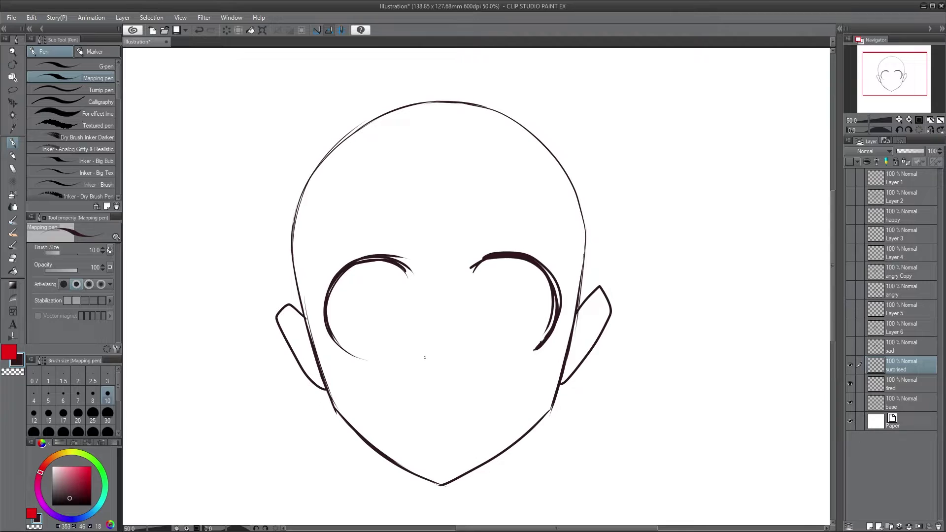
mouse_move(429, 350)
left_mouse_down()
mouse_move(423, 365)
mouse_move(431, 378)
mouse_move(424, 358)
mouse_move(433, 375)
mouse_move(429, 368)
left_mouse_up()
left_click_drag(425, 356, 430, 373)
- Draw thick, raised eyebrows slanting up toward the center high above both surprised eyes
left_click_drag(325, 270, 397, 213)
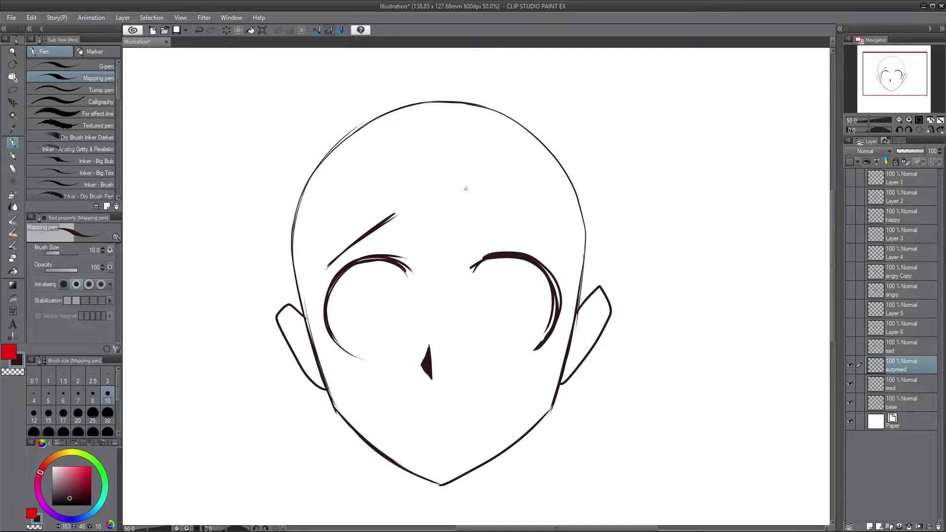
mouse_move(500, 219)
left_mouse_down()
mouse_move(561, 266)
mouse_move(520, 229)
mouse_move(556, 256)
left_mouse_up()
left_click_drag(498, 209, 542, 244)
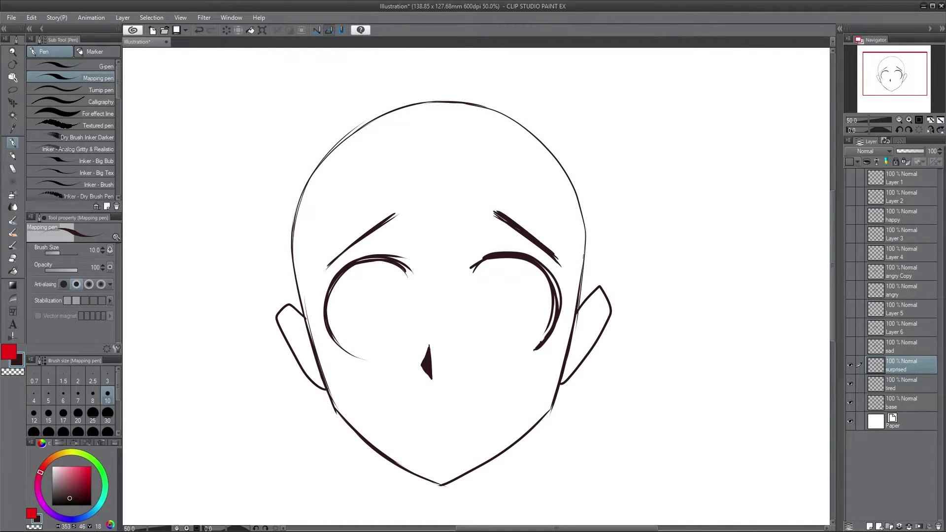
left_click_drag(326, 267, 404, 211)
mouse_move(488, 210)
left_mouse_down()
mouse_move(507, 222)
mouse_move(498, 213)
left_mouse_up()
left_click_drag(489, 202, 553, 253)
left_click_drag(521, 226, 555, 255)
left_click_drag(326, 266, 337, 254)
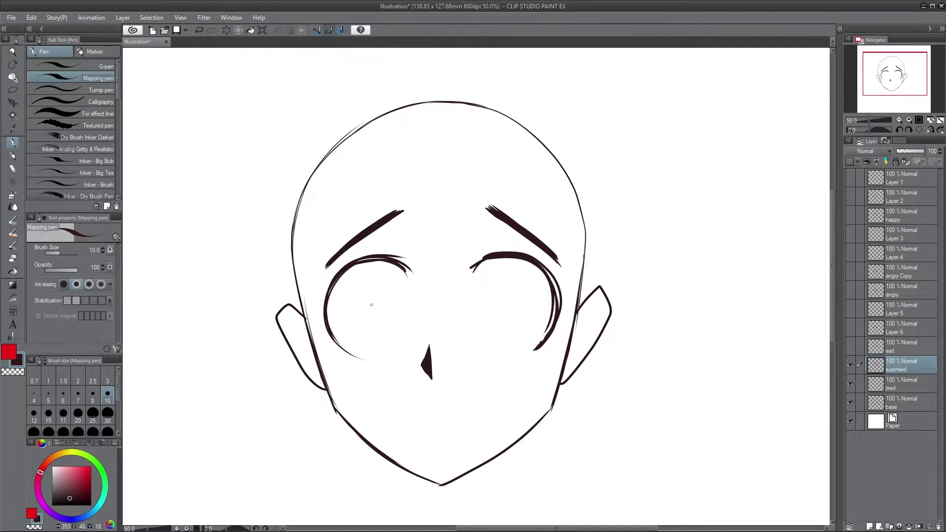
- Add tiny ring-shaped pupils to both surprised eyes and fine curved crease lines beneath them
left_click_drag(371, 305, 374, 304)
left_click_drag(503, 301, 505, 298)
mouse_move(367, 365)
left_mouse_down()
mouse_move(418, 334)
mouse_move(416, 342)
mouse_move(529, 355)
left_mouse_up()
left_click_drag(460, 331, 496, 363)
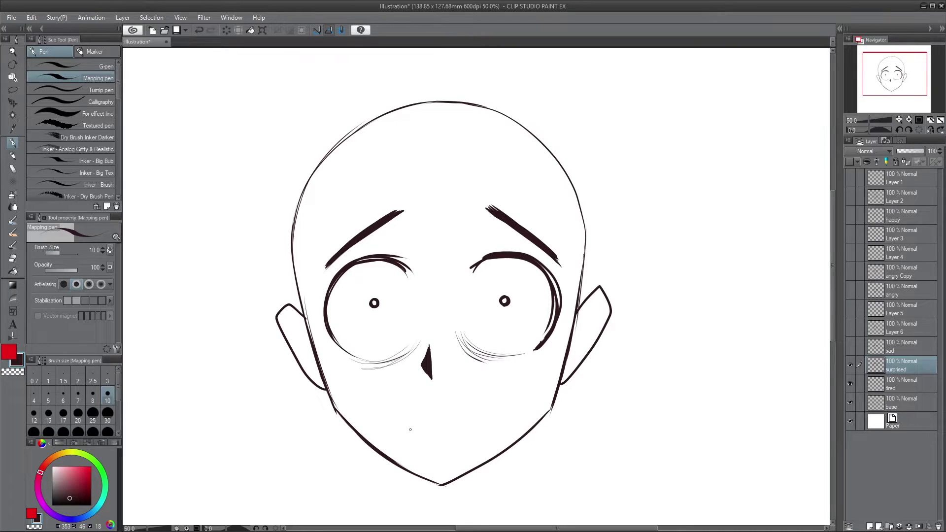
- Draw an open oval mouth on the surprised face and thicken both outer eye outlines, with small lower-lash marks
mouse_move(410, 430)
left_mouse_down()
mouse_move(433, 411)
mouse_move(459, 427)
mouse_move(430, 438)
mouse_move(411, 426)
mouse_move(452, 413)
mouse_move(461, 425)
mouse_move(443, 438)
mouse_move(412, 424)
mouse_move(460, 420)
left_mouse_up()
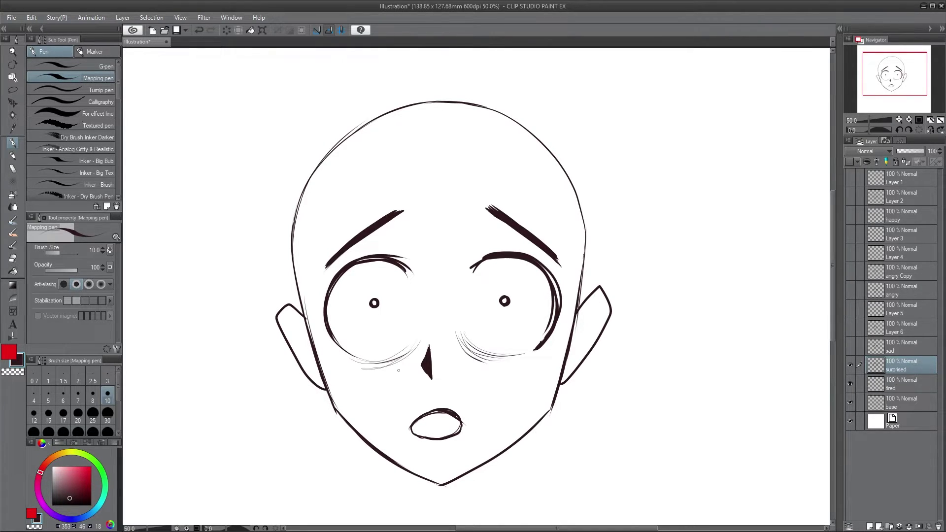
left_click_drag(358, 262, 376, 256)
left_click_drag(334, 294, 330, 280)
mouse_move(542, 268)
left_mouse_down()
mouse_move(560, 314)
mouse_move(552, 329)
mouse_move(555, 314)
left_mouse_up()
mouse_move(330, 287)
left_mouse_down()
mouse_move(328, 333)
mouse_move(355, 356)
left_mouse_up()
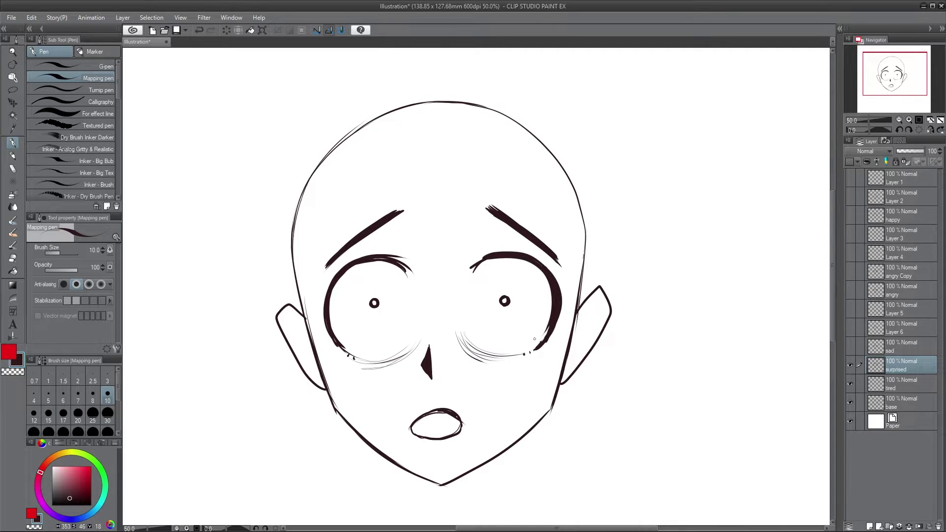
- Duplicate the surprised layer, hide the original, and switch to the Cy Eraser for the copy
right_click(899, 367)
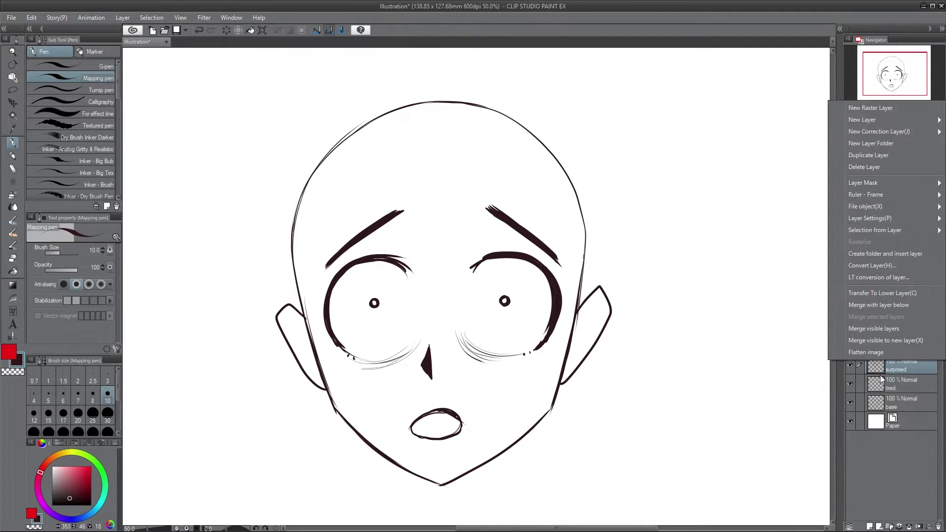
left_click(883, 157)
left_click(850, 384)
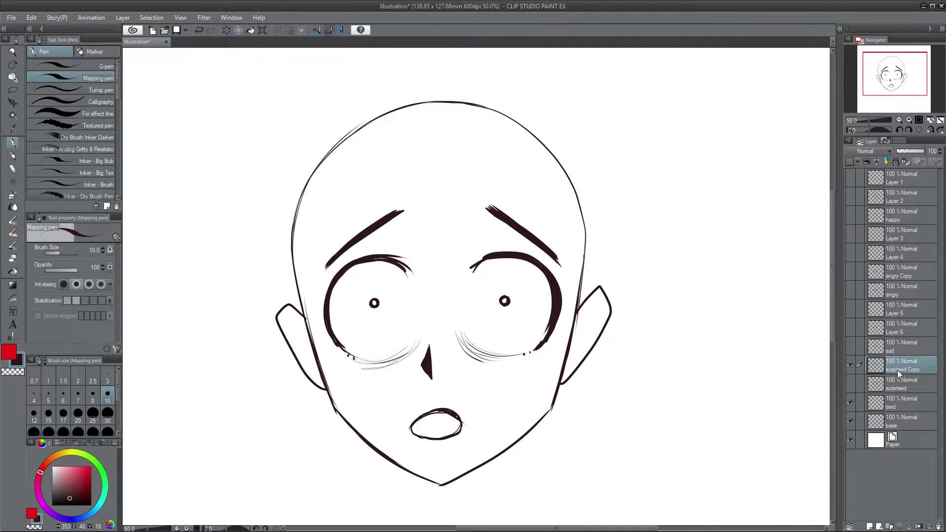
left_click(12, 258)
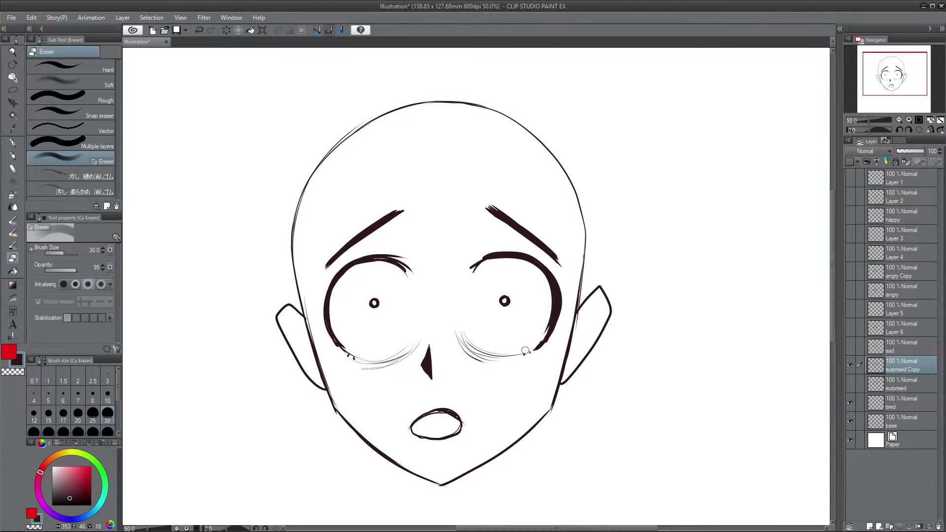
- Erase the fine crease lines beneath both eyes on the surprised copy, using the Hard eraser at size 60
mouse_move(510, 356)
left_mouse_down()
mouse_move(468, 345)
mouse_move(488, 362)
left_mouse_up()
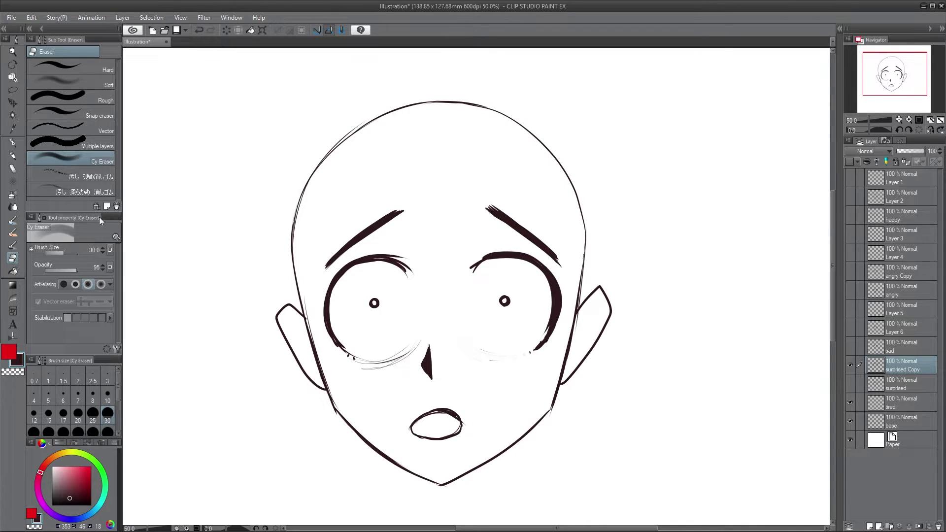
left_click(72, 67)
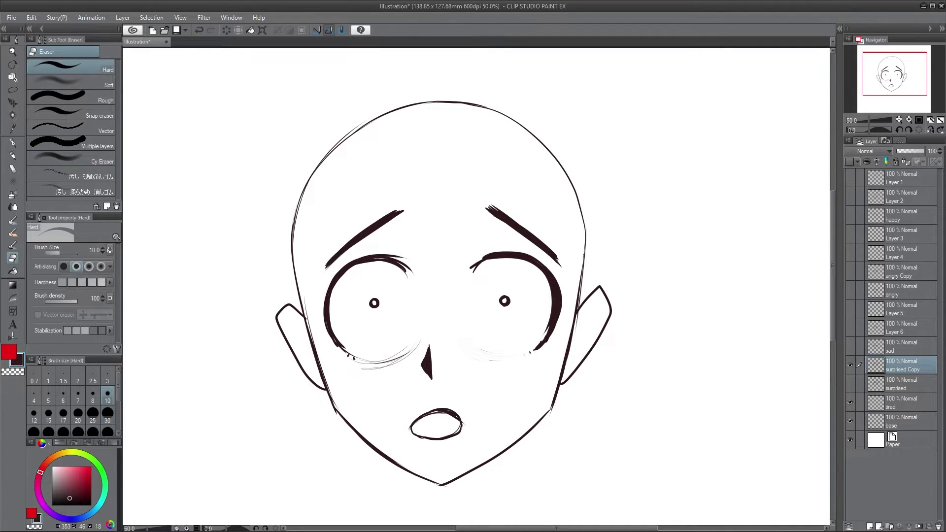
left_click_drag(521, 354, 490, 359)
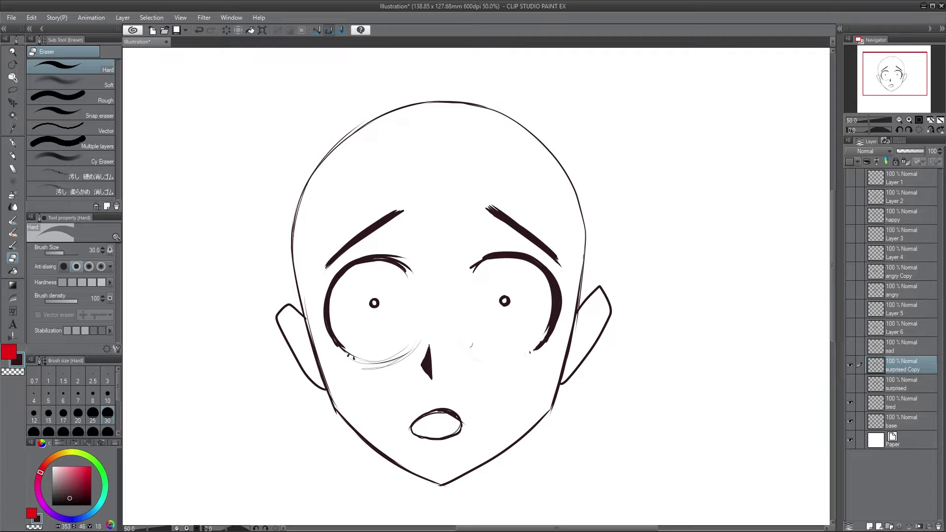
left_click(64, 431)
mouse_move(419, 345)
left_mouse_down()
mouse_move(361, 358)
mouse_move(384, 360)
left_mouse_up()
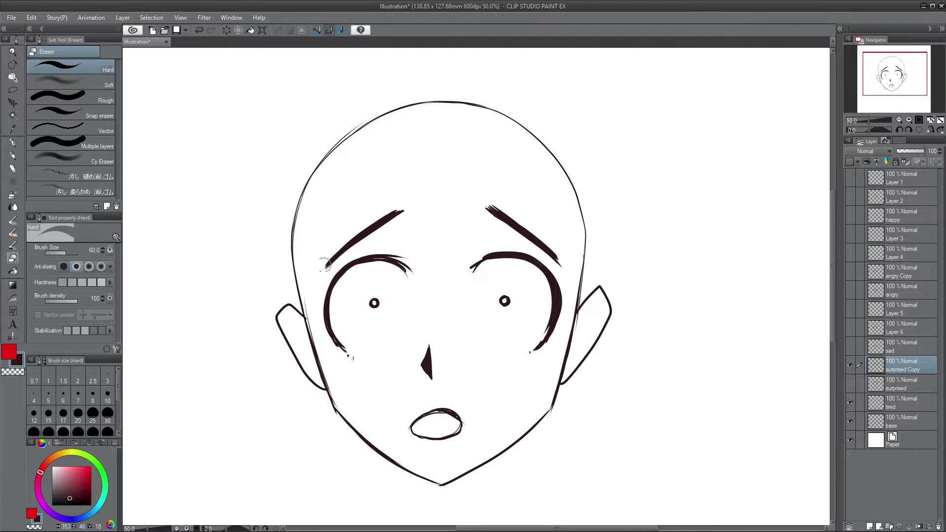
- Erase both slanted eyebrows and the open mouth from the surprised copy
left_click_drag(325, 265, 402, 212)
left_click_drag(488, 209, 559, 260)
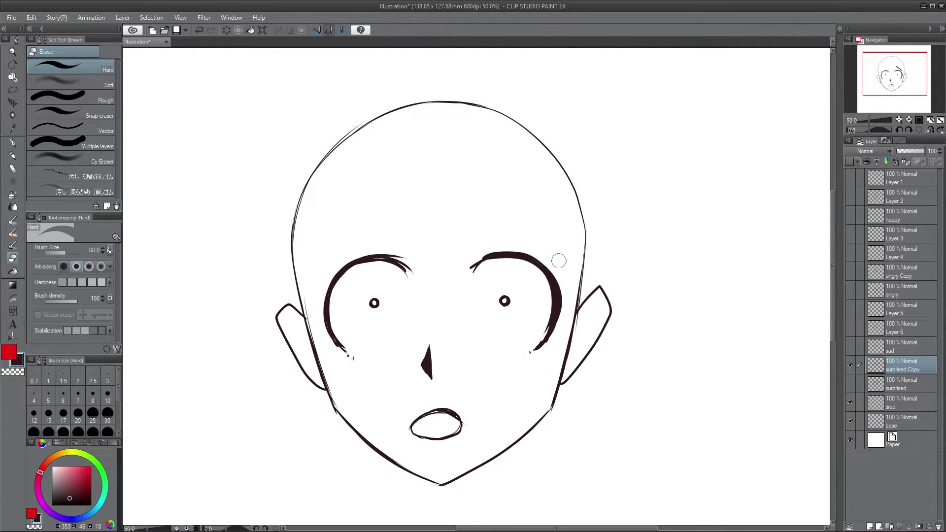
mouse_move(450, 410)
left_mouse_down()
mouse_move(408, 424)
mouse_move(418, 434)
mouse_move(463, 417)
left_mouse_up()
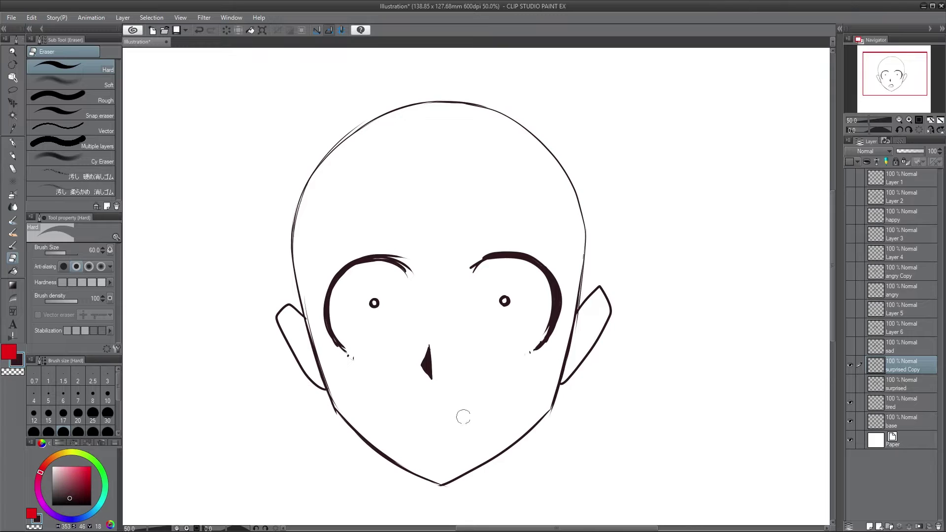
- Draw a thick, arched eyebrow tapering outward high above the left eye with the Mapping pen at size 12
left_click(14, 156)
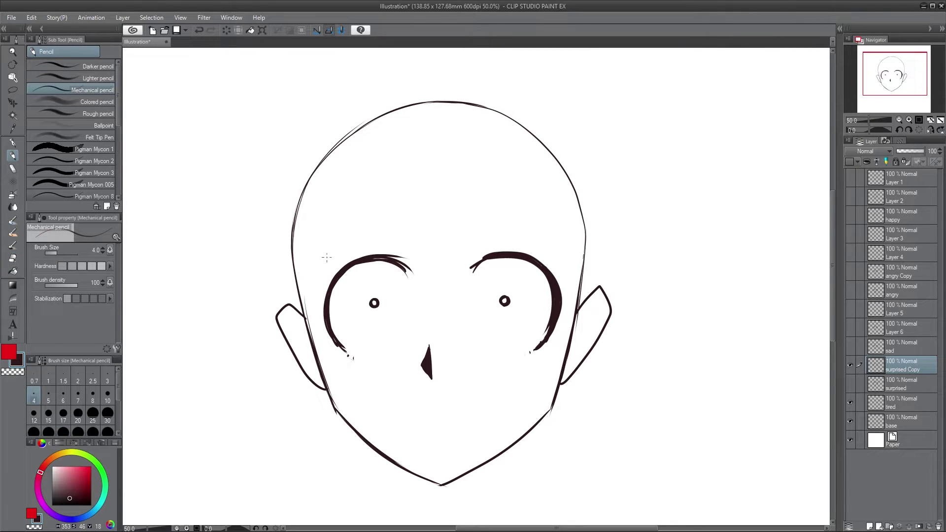
left_click(13, 142)
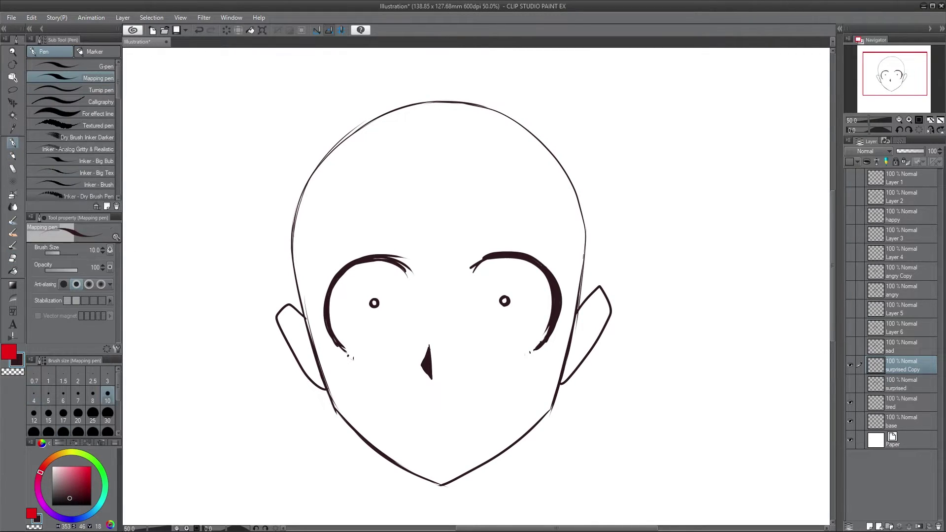
mouse_move(323, 274)
left_mouse_down()
mouse_move(385, 213)
mouse_move(389, 220)
left_mouse_up()
left_click_drag(325, 269, 382, 218)
left_click_drag(346, 248, 407, 209)
key("ctrl+z")
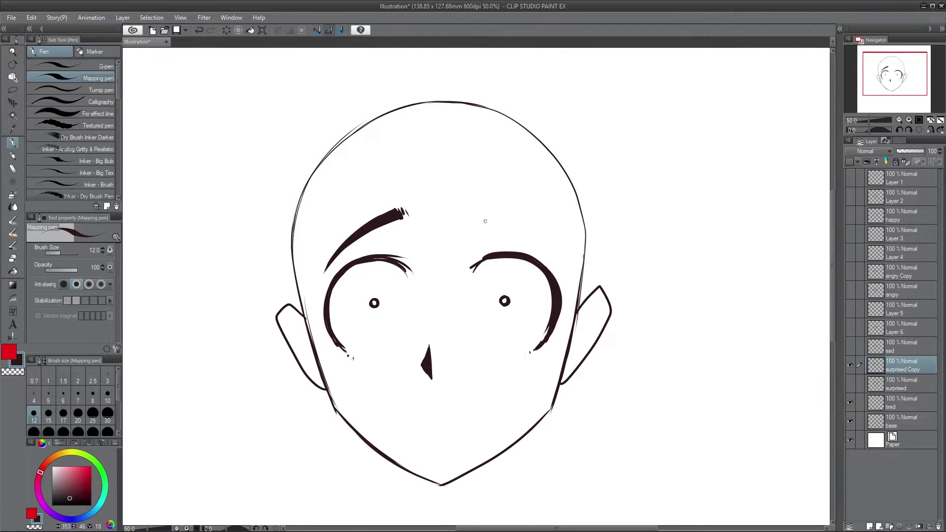
- Draw and fill a matching arched eyebrow above the right eye, and square off the inner end of the left one
mouse_move(480, 212)
left_mouse_down()
mouse_move(558, 260)
mouse_move(521, 217)
mouse_move(473, 196)
left_mouse_up()
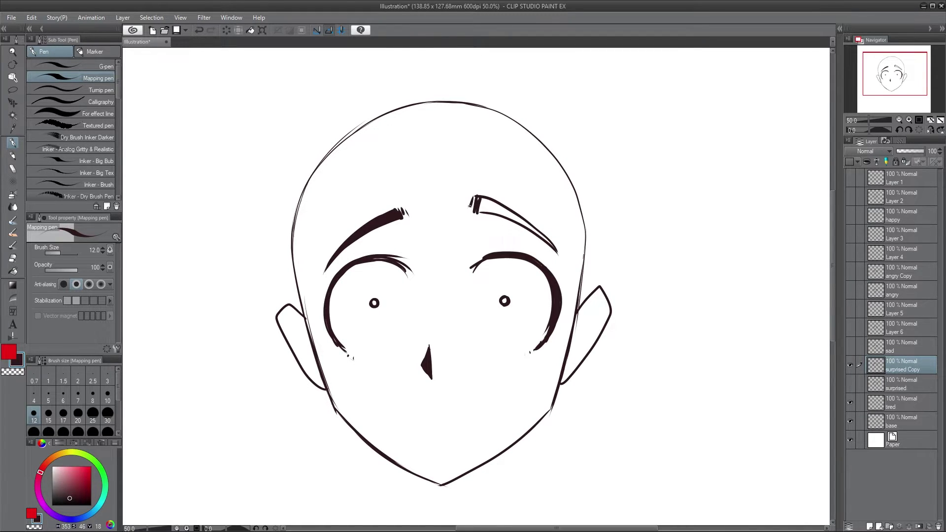
left_click_drag(398, 221, 406, 209)
mouse_move(326, 271)
left_mouse_down()
mouse_move(352, 244)
mouse_move(401, 220)
left_mouse_up()
mouse_move(478, 212)
left_mouse_down()
mouse_move(499, 208)
mouse_move(481, 200)
mouse_move(525, 221)
mouse_move(559, 253)
left_mouse_up()
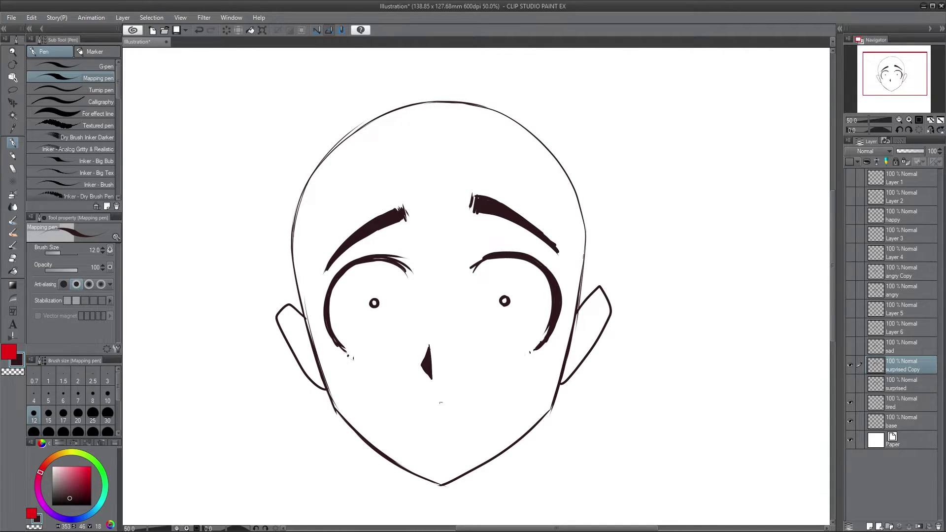
- Erase the tiny pupils, draw larger empty oval irises in both eyes, and clean up the right iris outline
left_click(12, 258)
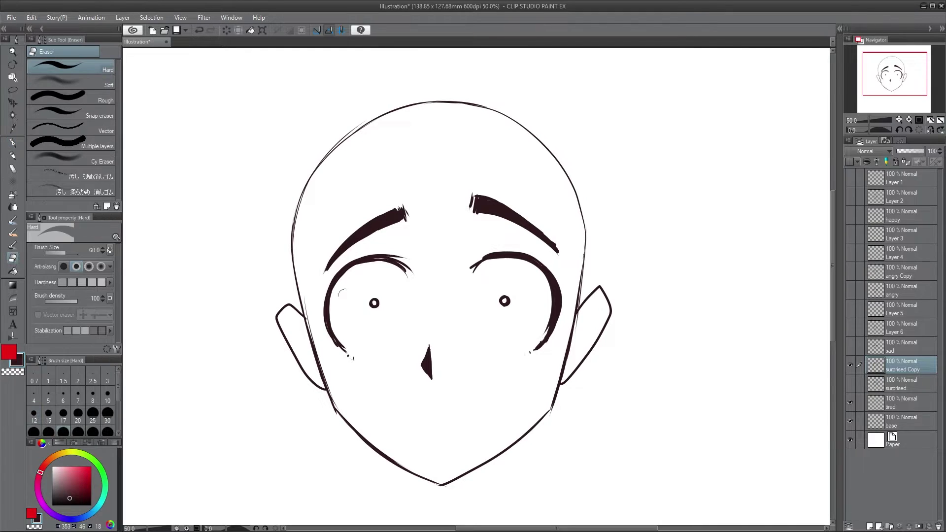
left_click_drag(497, 292, 507, 298)
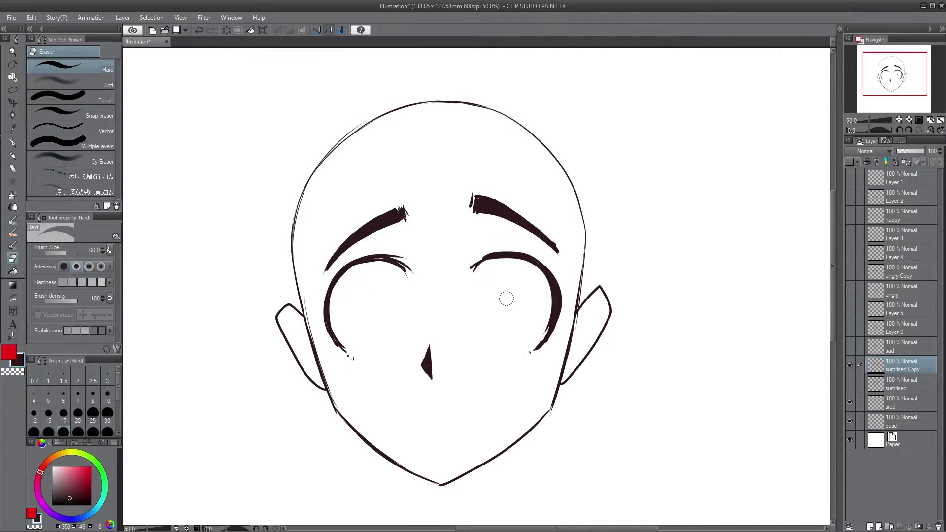
left_click(12, 142)
mouse_move(366, 290)
left_mouse_down()
mouse_move(363, 308)
mouse_move(377, 285)
mouse_move(362, 303)
left_mouse_up()
mouse_move(495, 290)
left_mouse_down()
mouse_move(488, 314)
mouse_move(498, 283)
mouse_move(490, 313)
mouse_move(518, 301)
left_mouse_up()
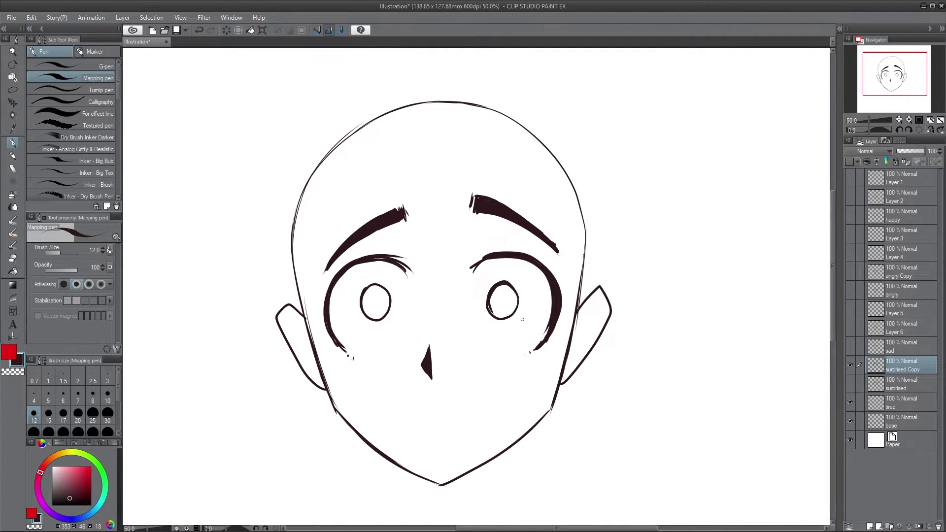
left_click(13, 260)
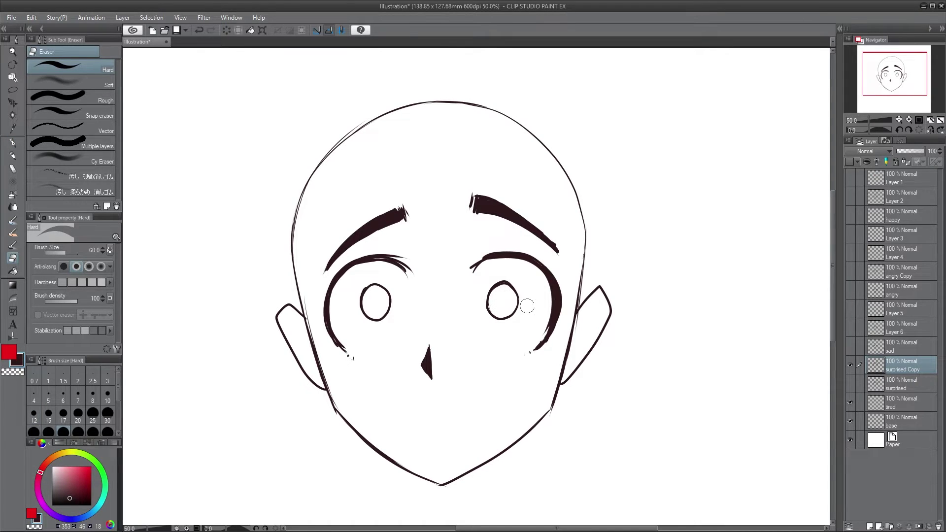
- Draw a small open mouth, add dotted lower-lash marks under both outer eye corners, and set the pen size to 10
left_click(13, 142)
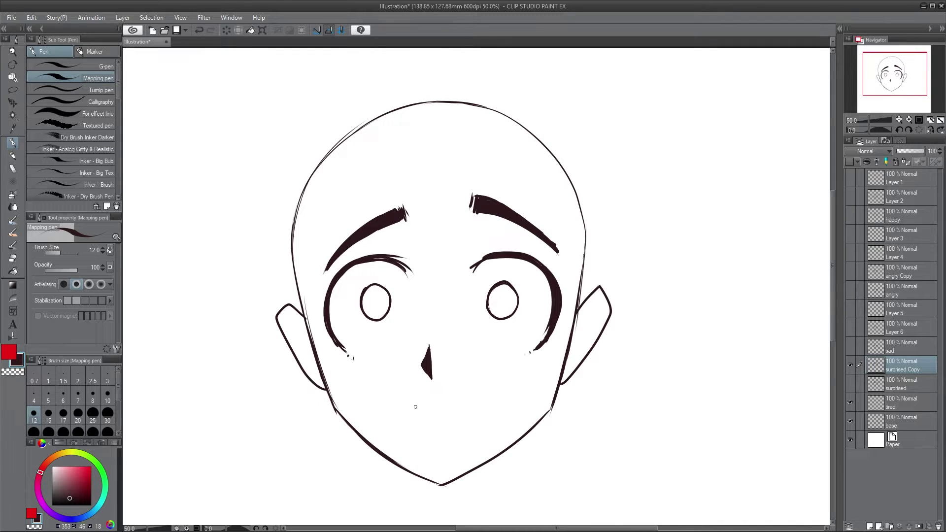
mouse_move(416, 406)
left_mouse_down()
mouse_move(478, 403)
mouse_move(425, 427)
mouse_move(416, 407)
mouse_move(461, 412)
mouse_move(429, 427)
mouse_move(438, 409)
mouse_move(459, 411)
mouse_move(422, 418)
mouse_move(459, 411)
left_mouse_up()
key("ctrl+z")
left_click(528, 353)
left_click(521, 358)
left_click(516, 359)
left_click(348, 356)
left_click(352, 358)
left_click(107, 397)
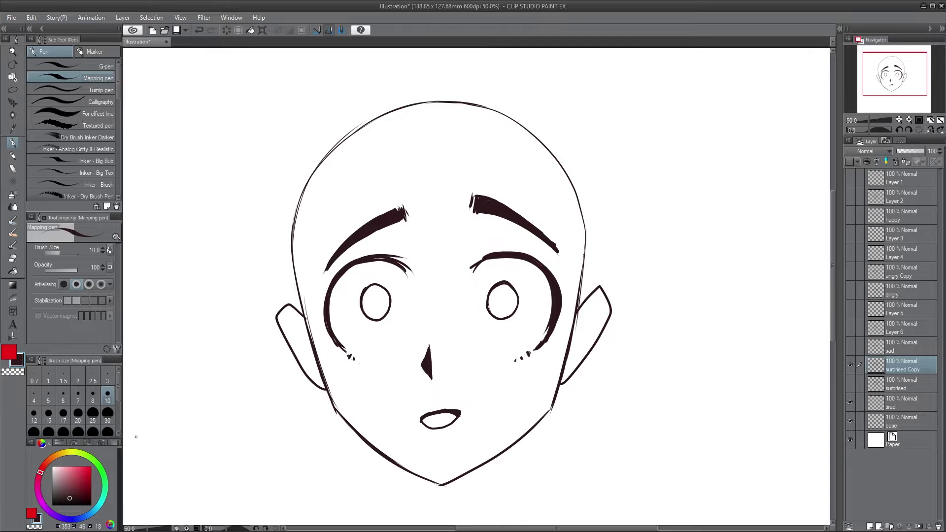
- Trim the outer tip of the right eyebrow with the Hard eraser and return to the Mapping pen
left_click(13, 258)
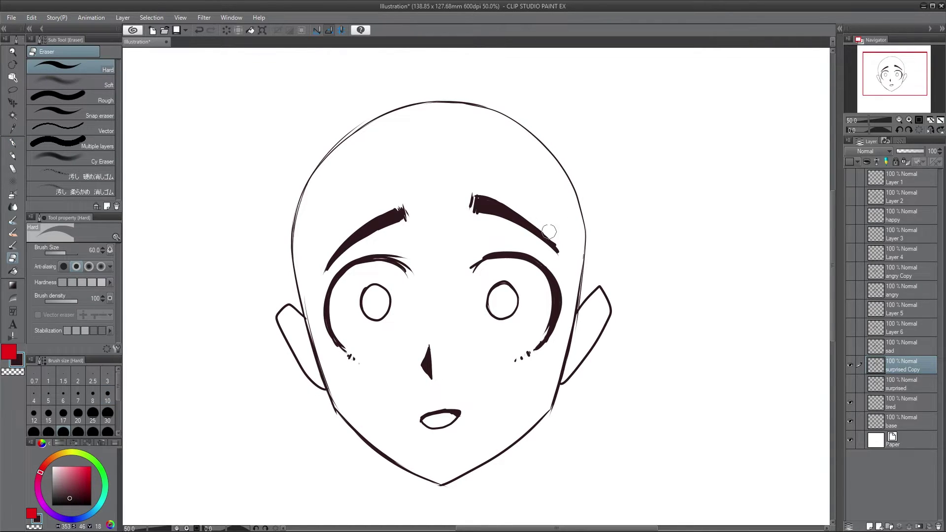
left_click_drag(565, 247, 561, 251)
left_click(13, 143)
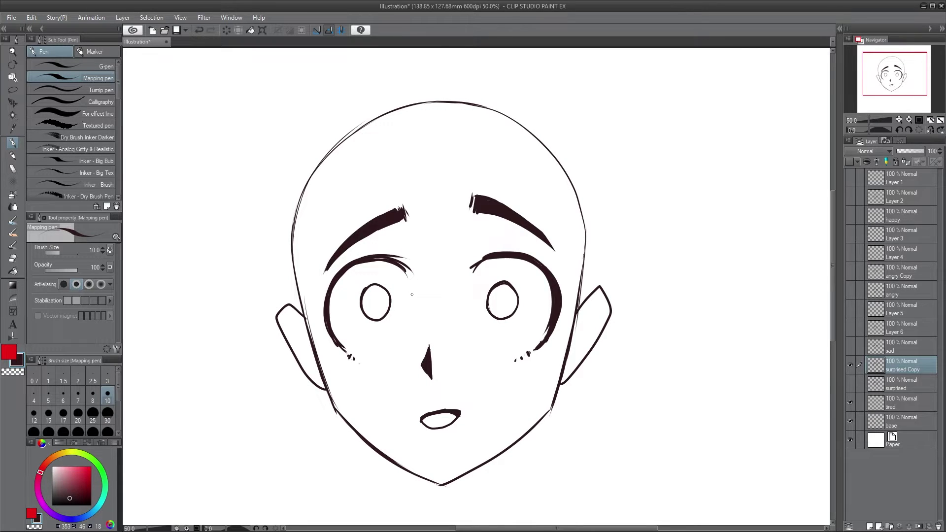
key("e")
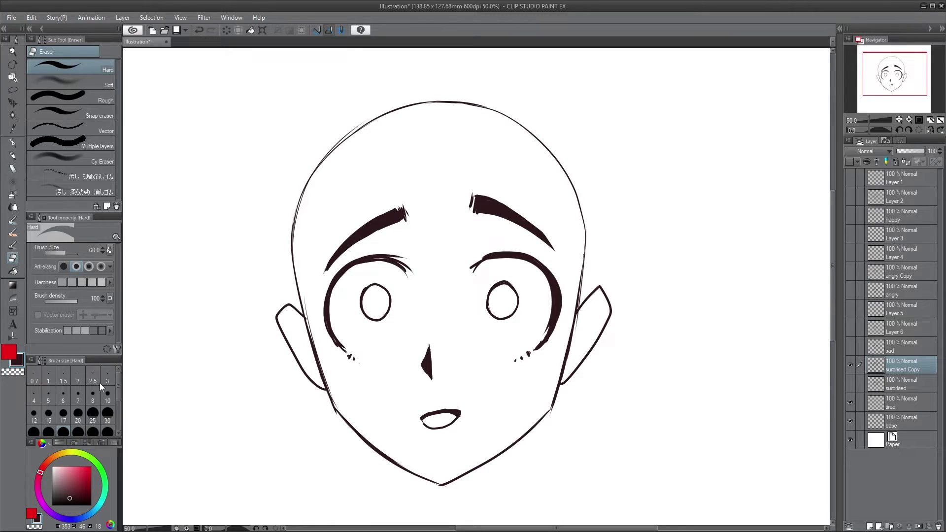
left_click(108, 418)
left_click(14, 143)
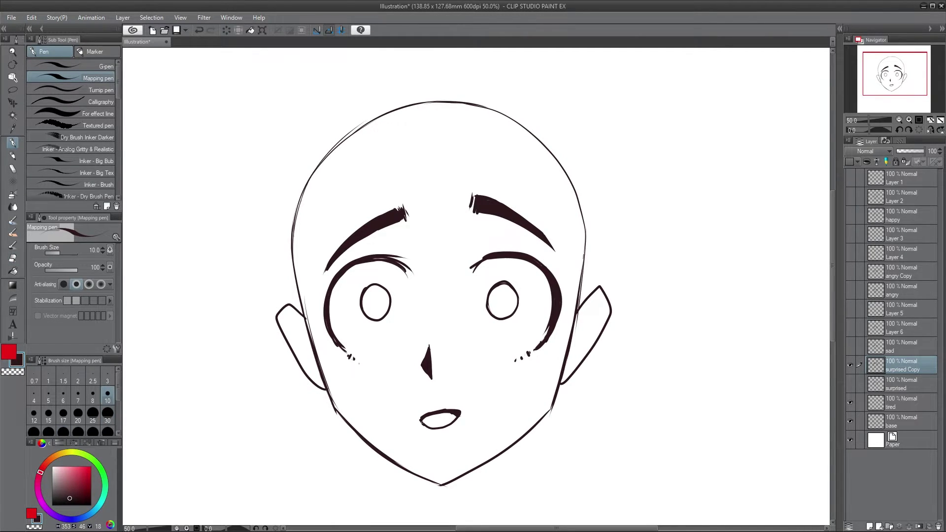
- On a new layer, draw red arrows rising inward along both eyebrows and a vertical double-headed arrow beside the left iris
left_click(870, 526)
left_click(9, 351)
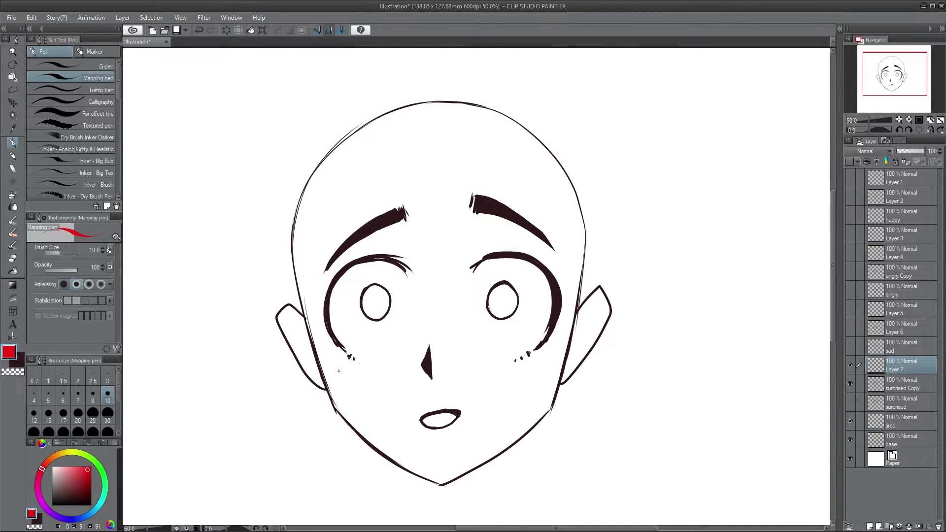
mouse_move(322, 259)
left_mouse_down()
mouse_move(393, 197)
mouse_move(386, 203)
left_mouse_up()
mouse_move(552, 234)
left_mouse_down()
mouse_move(520, 202)
mouse_move(474, 184)
left_mouse_up()
mouse_move(485, 179)
left_mouse_down()
mouse_move(474, 183)
mouse_move(485, 190)
left_mouse_up()
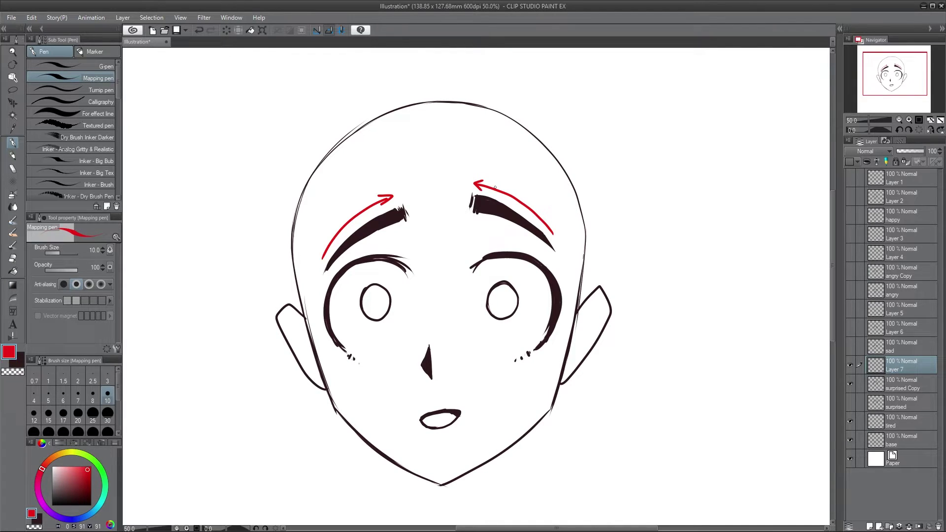
mouse_move(394, 295)
left_mouse_down()
mouse_move(399, 287)
mouse_move(404, 294)
left_mouse_up()
mouse_move(399, 288)
left_mouse_down()
mouse_move(399, 316)
mouse_move(405, 311)
left_mouse_up()
- Draw a red outline of the open mouth shape beside the mouth, undoing and redrawing it to refine the form
mouse_move(476, 411)
left_mouse_down()
mouse_move(510, 409)
mouse_move(490, 422)
mouse_move(473, 413)
left_mouse_up()
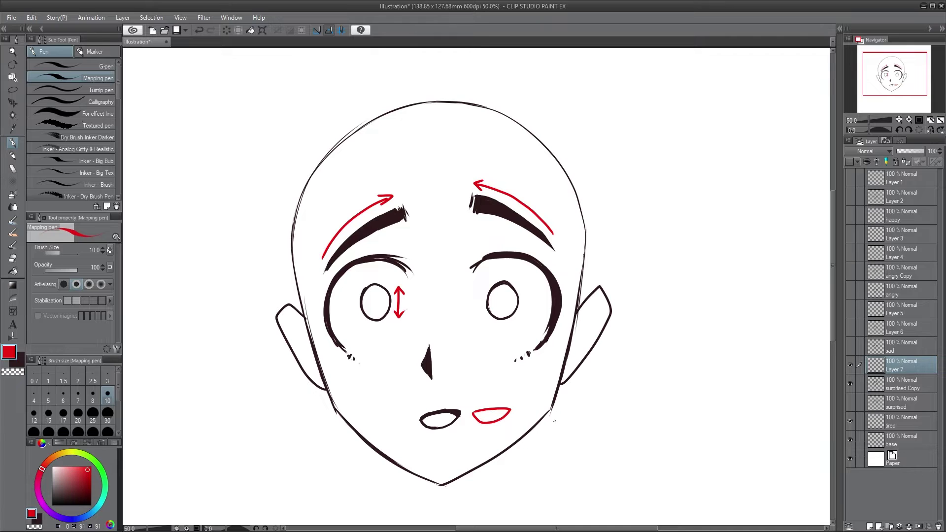
key("ctrl+z")
mouse_move(473, 412)
left_mouse_down()
mouse_move(503, 411)
mouse_move(485, 420)
mouse_move(476, 413)
mouse_move(503, 413)
mouse_move(473, 412)
left_mouse_up()
key("ctrl+z")
key("ctrl+z")
mouse_move(470, 409)
left_mouse_down()
mouse_move(493, 407)
mouse_move(476, 418)
mouse_move(468, 412)
left_mouse_up()
- Hide the red arrow layer and both surprised layers, and select the tired layer
left_click(850, 365)
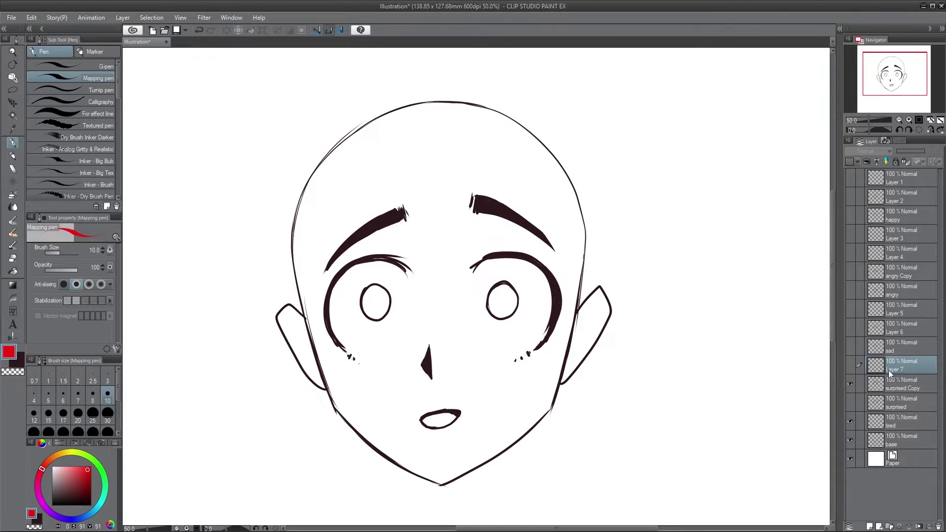
left_click(850, 384)
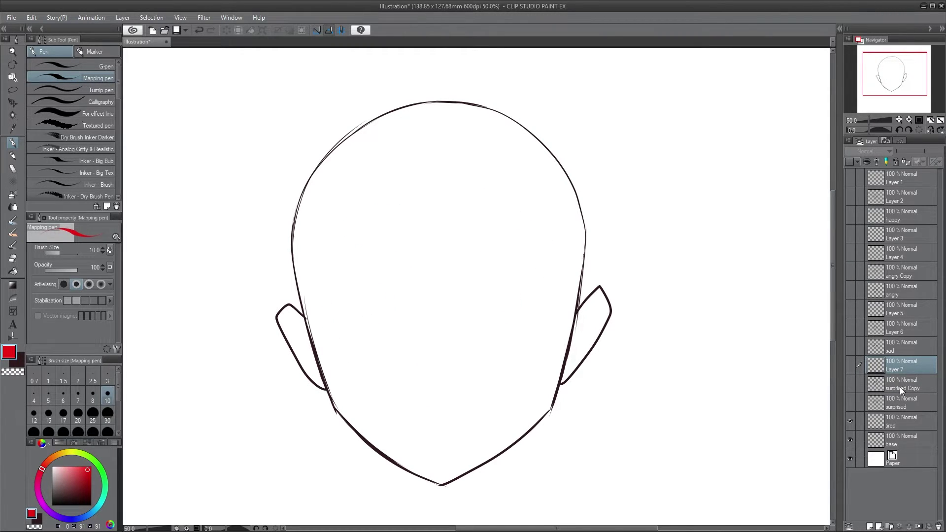
left_click(851, 403)
left_click(894, 402)
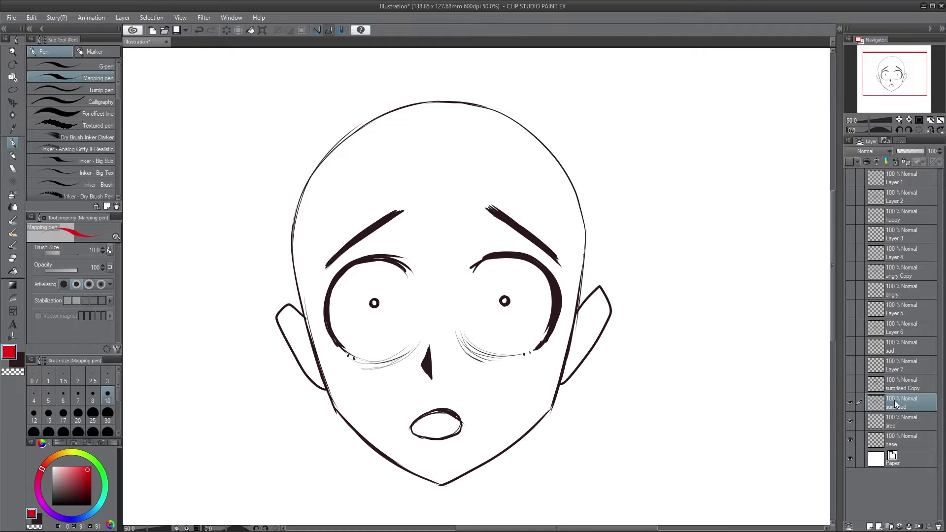
right_click(895, 403)
left_click(897, 401)
left_click(896, 420)
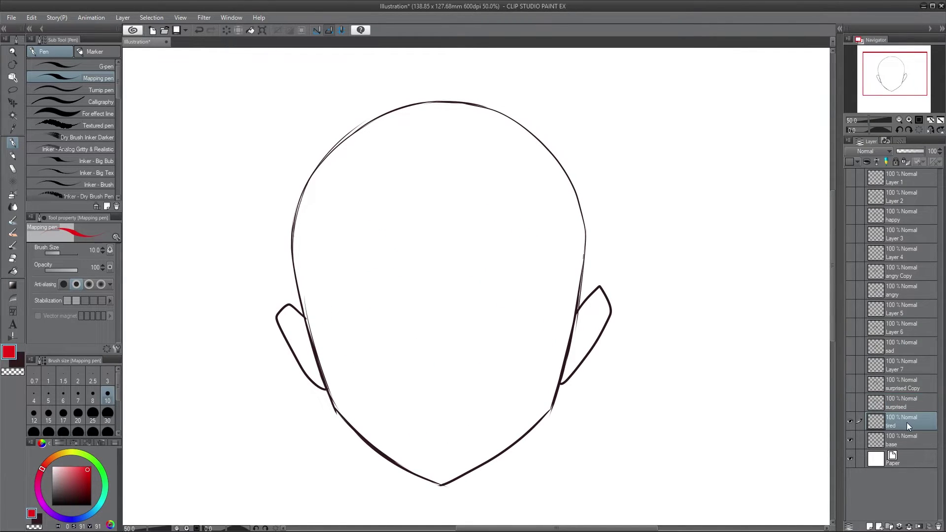
- Draw thick, nearly flat upper eyelid lines in the dark color with half-hidden irises hanging below them
left_click(20, 363)
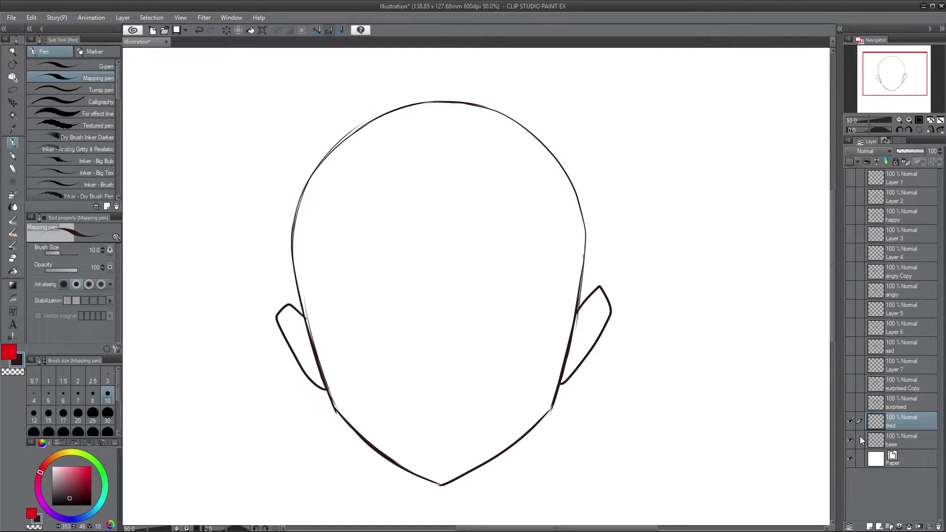
mouse_move(328, 311)
left_mouse_down()
mouse_move(553, 298)
mouse_move(473, 299)
mouse_move(552, 298)
mouse_move(515, 299)
left_mouse_up()
left_click_drag(331, 311, 421, 301)
left_click_drag(331, 313, 378, 306)
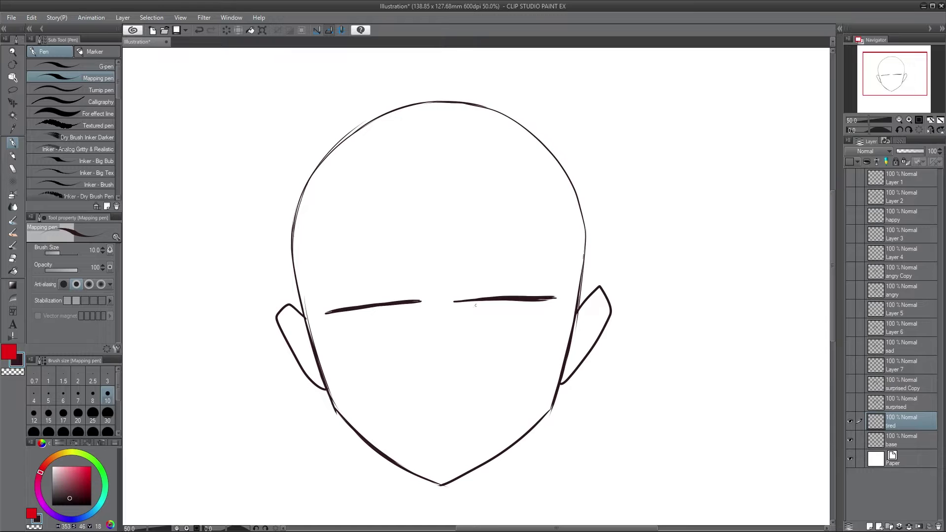
mouse_move(488, 300)
left_mouse_down()
mouse_move(511, 301)
mouse_move(491, 306)
left_mouse_up()
left_click_drag(365, 309, 388, 312)
- Add outer eye corners, lower-lash dots, short inner corner marks and thin eyelid creases to both tired eyes
left_click_drag(330, 314, 350, 330)
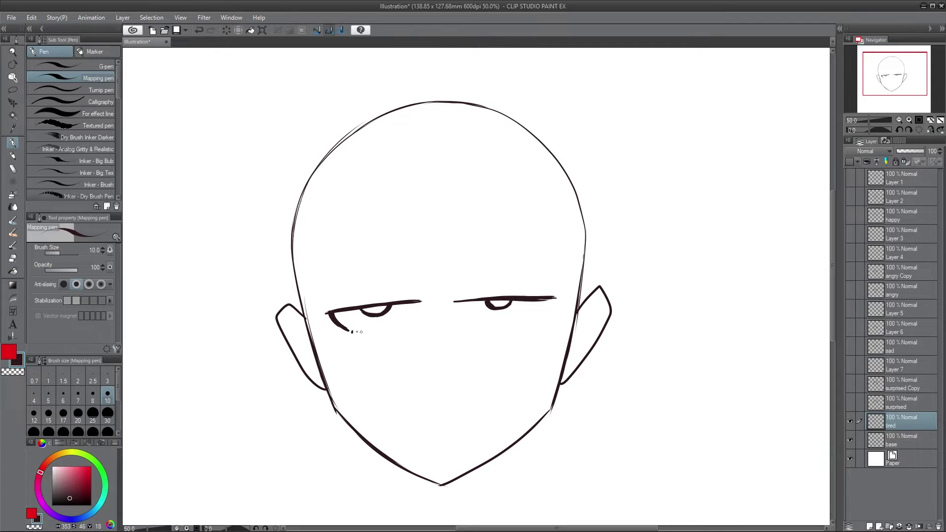
left_click_drag(409, 304, 465, 305)
left_click_drag(545, 300, 533, 323)
left_click_drag(464, 293, 518, 289)
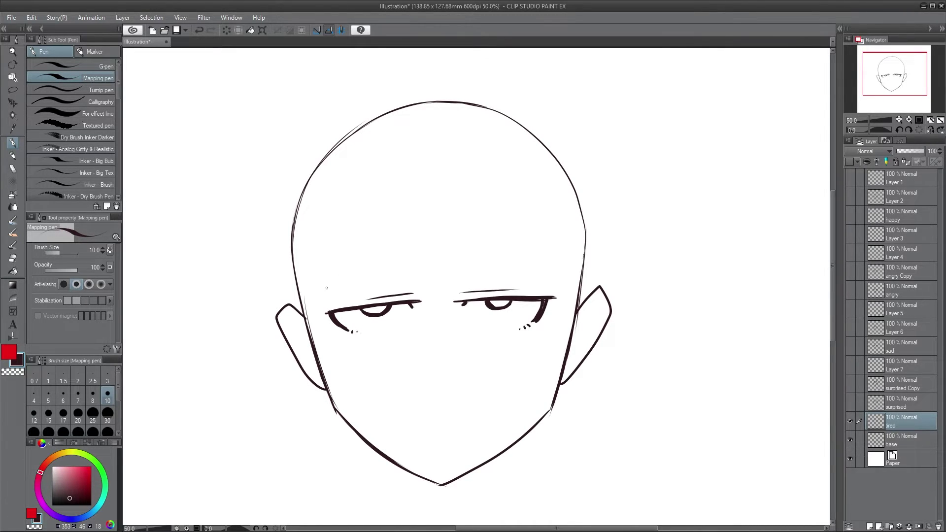
- Draw thick, filled eyebrows low above both tired eyes, rising toward the center and tapering outward with short inner strokes
left_click_drag(324, 294, 410, 251)
left_click_drag(321, 296, 412, 254)
mouse_move(321, 297)
left_mouse_down()
mouse_move(413, 261)
mouse_move(417, 247)
mouse_move(421, 260)
mouse_move(356, 277)
mouse_move(407, 255)
mouse_move(402, 265)
left_mouse_up()
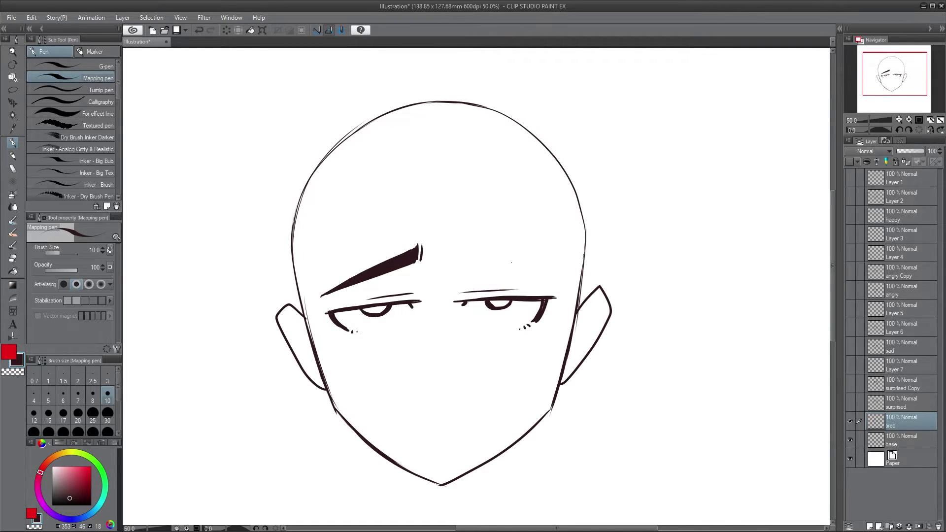
left_click_drag(450, 262, 556, 285)
mouse_move(447, 257)
left_mouse_down()
mouse_move(451, 245)
mouse_move(497, 274)
mouse_move(553, 285)
mouse_move(456, 262)
left_mouse_up()
mouse_move(460, 264)
left_mouse_down()
mouse_move(449, 249)
mouse_move(485, 269)
mouse_move(443, 250)
left_mouse_up()
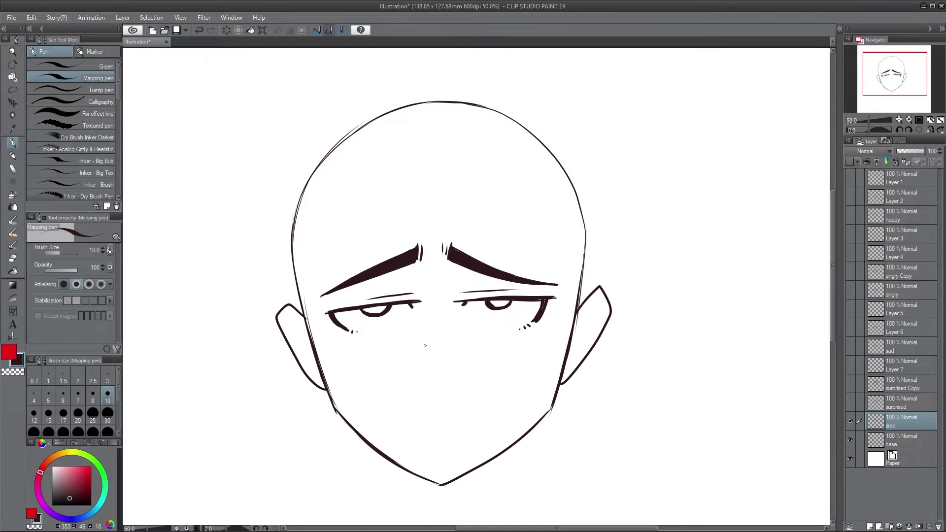
- Draw a filled wedge nose with short shading strokes and a thin, slightly downturned mouth on the tired face
mouse_move(424, 351)
left_mouse_down()
mouse_move(427, 377)
mouse_move(428, 367)
left_mouse_up()
left_click_drag(431, 349, 436, 361)
left_click_drag(415, 418, 478, 419)
key("ctrl+z")
left_click_drag(406, 420, 493, 411)
key("ctrl+z")
left_click_drag(409, 419, 468, 413)
- Add a new layer above the tired face and draw red arrows along both eyebrows rising toward the center
left_click(870, 526)
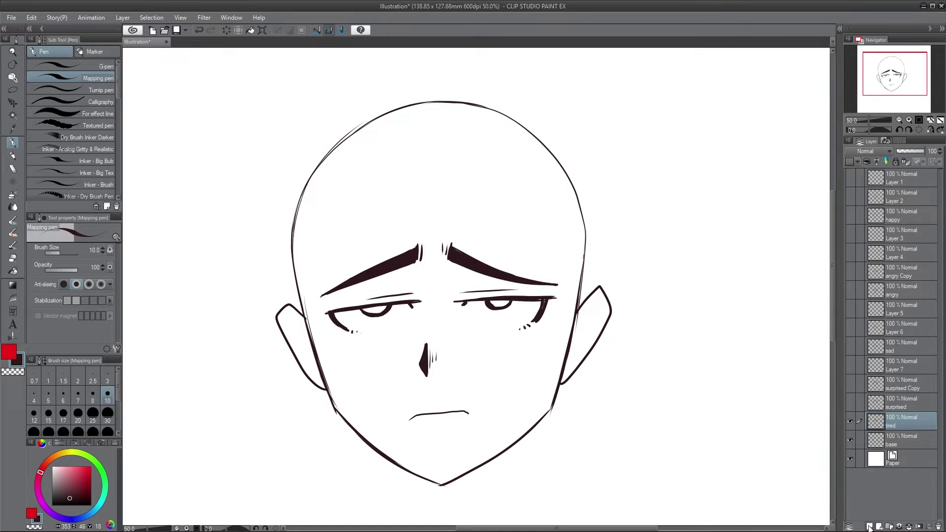
left_click(10, 351)
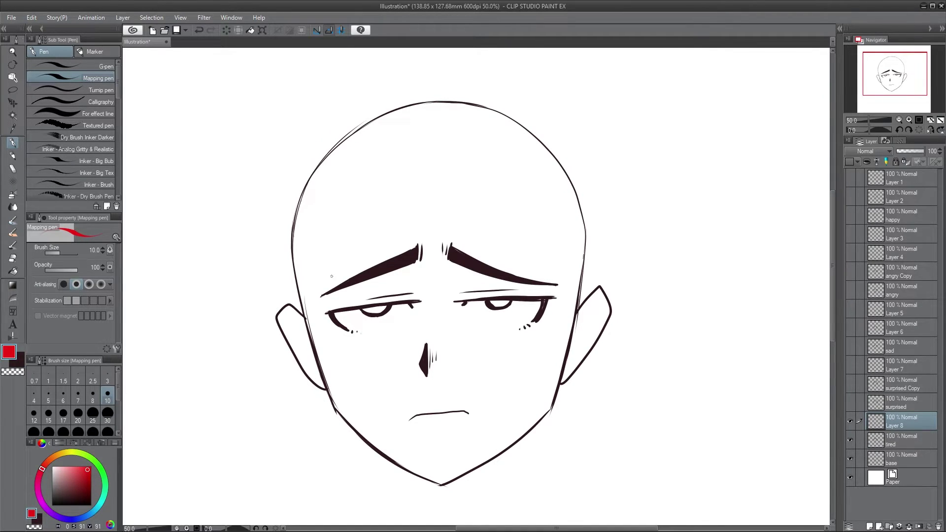
mouse_move(325, 283)
left_mouse_down()
mouse_move(407, 236)
mouse_move(400, 243)
left_mouse_up()
mouse_move(548, 272)
left_mouse_down()
mouse_move(453, 245)
mouse_move(465, 236)
left_mouse_up()
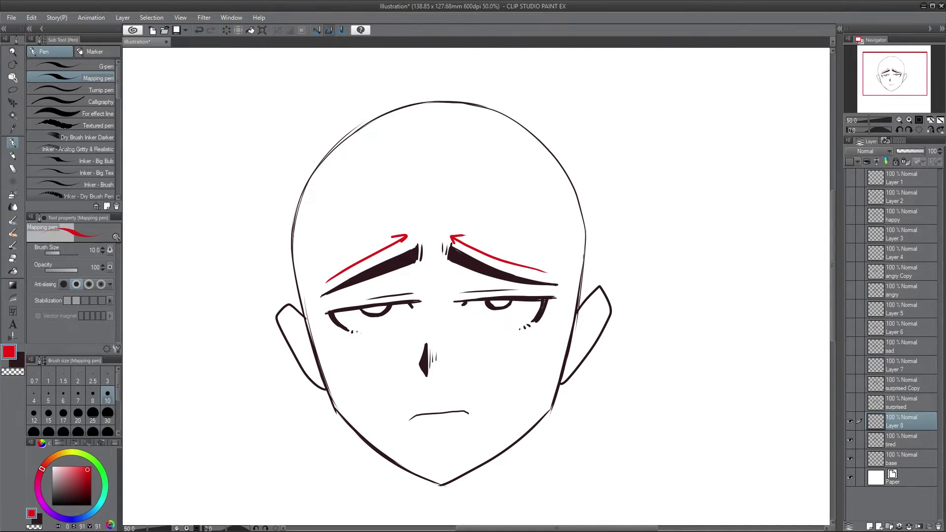
- Draw small red arrows between the inner eyes and at both mouth corners, plus a red line above the mouth
mouse_move(445, 300)
left_mouse_down()
mouse_move(424, 301)
mouse_move(442, 304)
left_mouse_up()
left_click_drag(425, 286, 414, 294)
mouse_move(420, 407)
left_mouse_down()
mouse_move(459, 403)
mouse_move(479, 415)
left_mouse_up()
left_click_drag(391, 416, 401, 422)
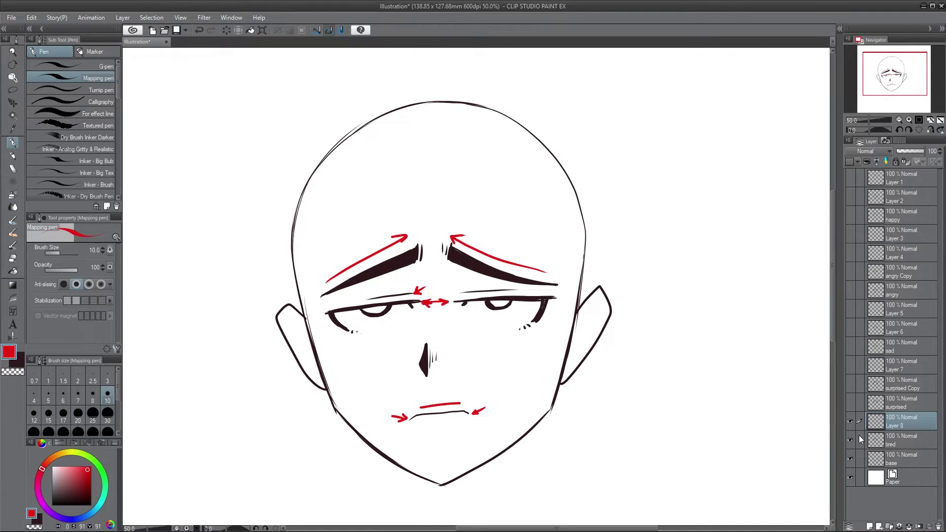
- Hide the red arrow layer, duplicate the tired layer and hide the original
left_click(850, 421)
left_click(896, 439)
right_click(897, 444)
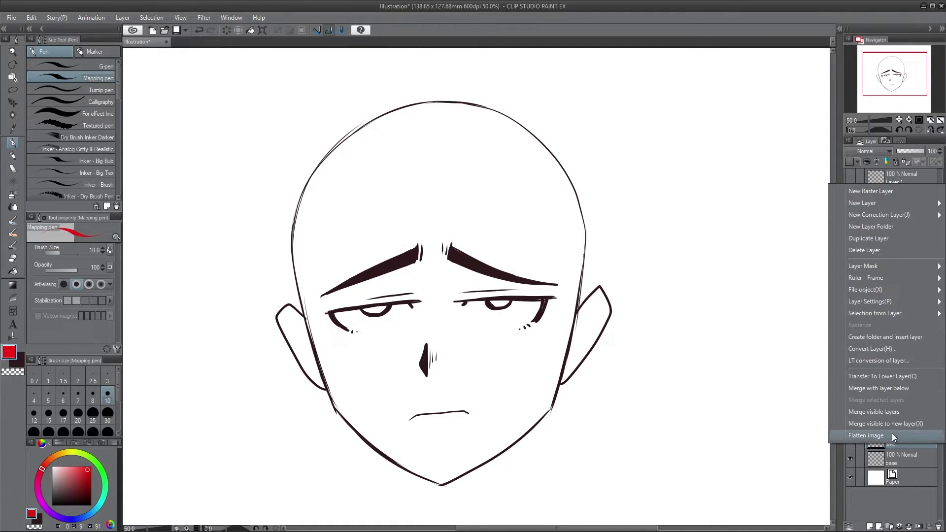
left_click(867, 238)
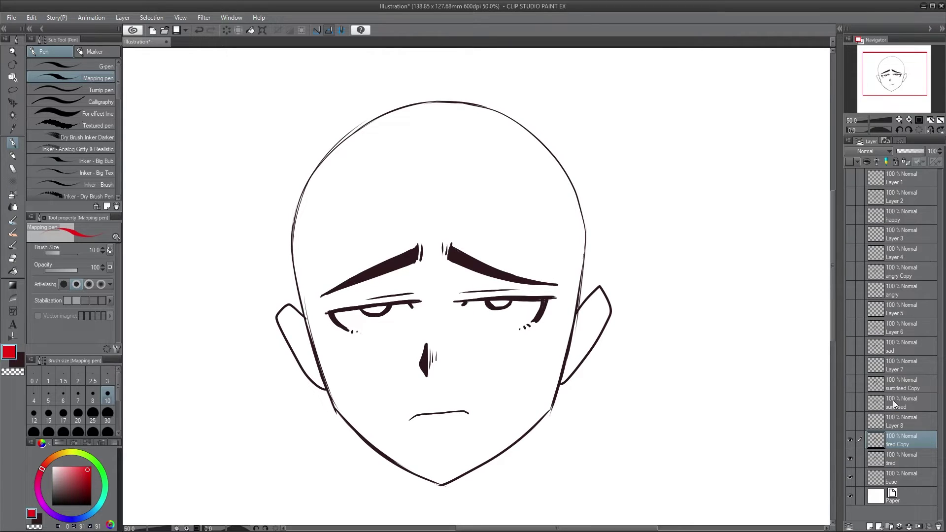
left_click(850, 459)
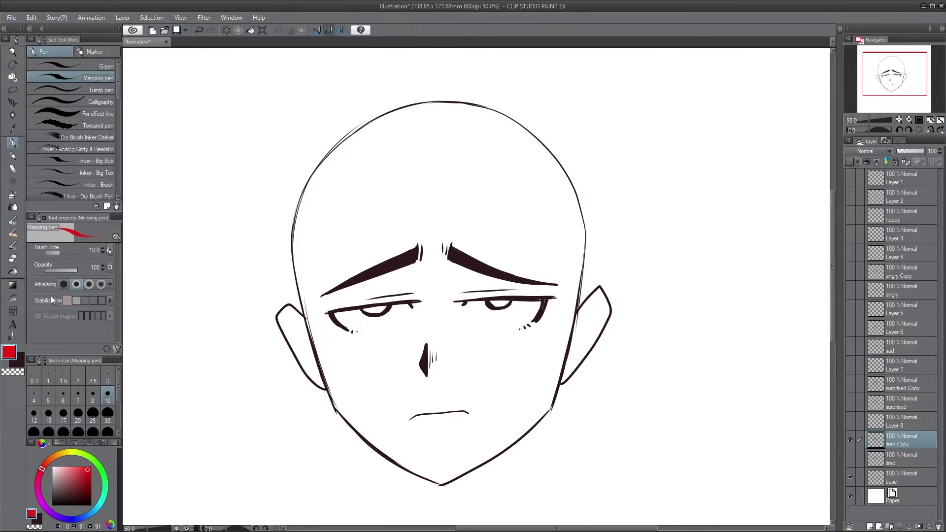
- Erase the mouth and both eyebrows from the tired copy
key("e")
left_click_drag(408, 419, 462, 410)
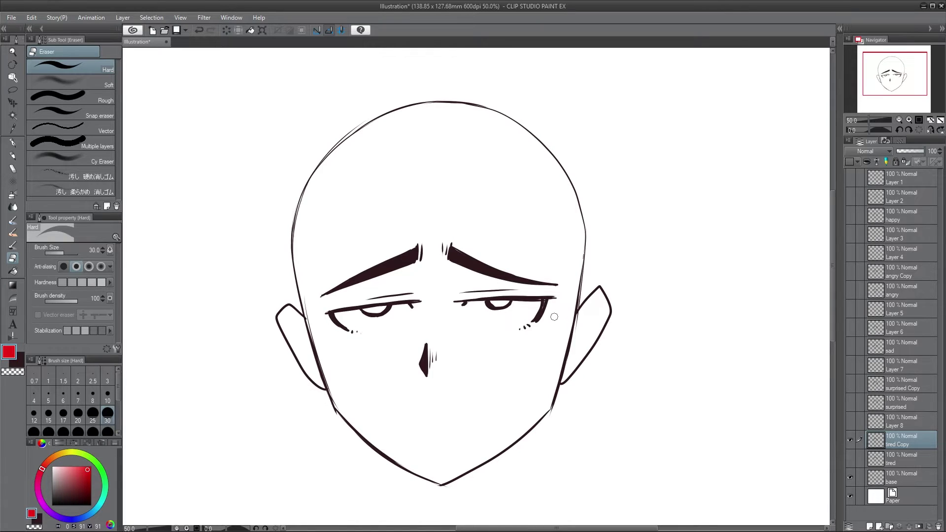
left_click(107, 431)
mouse_move(416, 263)
left_mouse_down()
mouse_move(321, 293)
mouse_move(452, 246)
mouse_move(476, 267)
mouse_move(562, 282)
left_mouse_up()
- Draw a thick, filled dark eyebrow low over the viewer's left eye, widening and rising toward the center with the Mapping pen
left_click(13, 142)
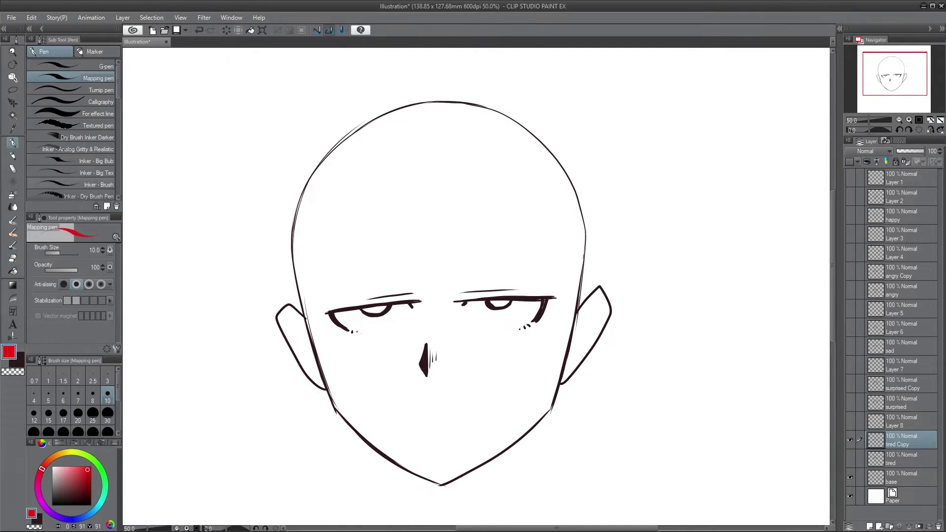
left_click(20, 361)
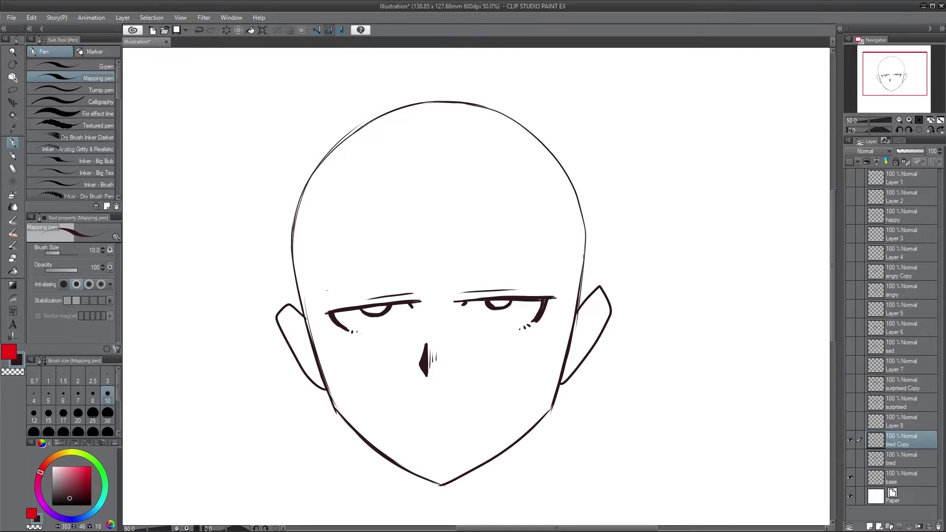
left_click_drag(322, 301, 422, 273)
mouse_move(320, 301)
left_mouse_down()
mouse_move(419, 257)
mouse_move(420, 274)
mouse_move(318, 302)
mouse_move(418, 279)
left_mouse_up()
mouse_move(331, 296)
left_mouse_down()
mouse_move(418, 257)
mouse_move(418, 275)
mouse_move(397, 287)
mouse_move(355, 290)
left_mouse_up()
mouse_move(379, 281)
left_mouse_down()
mouse_move(415, 263)
mouse_move(418, 275)
left_mouse_up()
left_click_drag(408, 282, 418, 277)
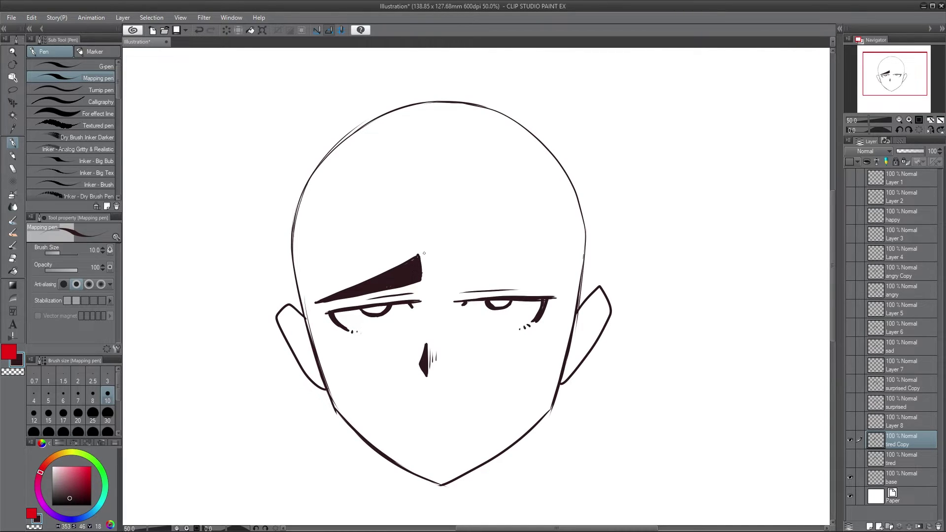
- Draw a matching thick, filled eyebrow over the other eye, tapering outward, with short vertical strokes at the inner ends
mouse_move(423, 254)
left_mouse_down()
mouse_move(463, 279)
mouse_move(555, 281)
mouse_move(447, 273)
left_mouse_up()
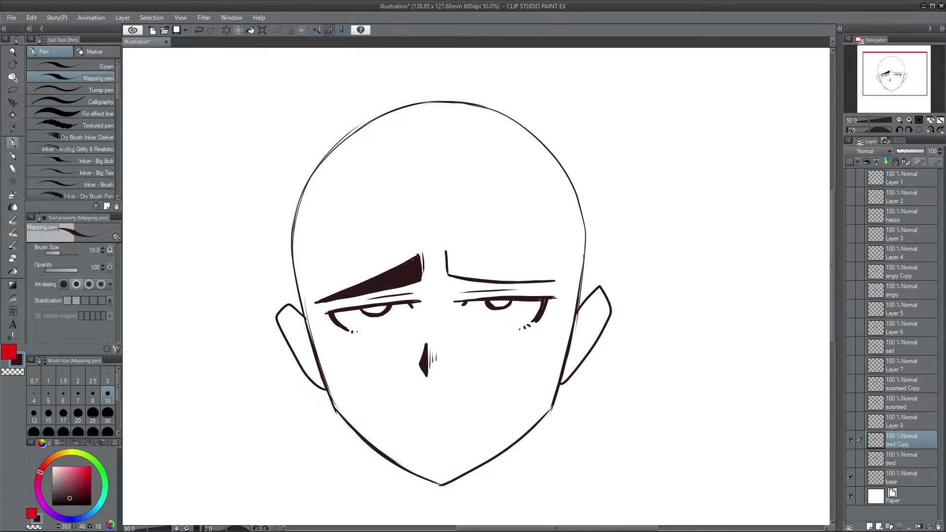
mouse_move(558, 280)
left_mouse_down()
mouse_move(443, 250)
mouse_move(449, 276)
left_mouse_up()
mouse_move(448, 250)
left_mouse_down()
mouse_move(449, 276)
mouse_move(481, 277)
mouse_move(475, 264)
mouse_move(486, 263)
mouse_move(491, 278)
mouse_move(516, 273)
left_mouse_up()
left_click_drag(501, 266, 530, 280)
mouse_move(506, 278)
left_mouse_down()
mouse_move(534, 281)
mouse_move(523, 282)
left_mouse_up()
left_click_drag(513, 276, 549, 279)
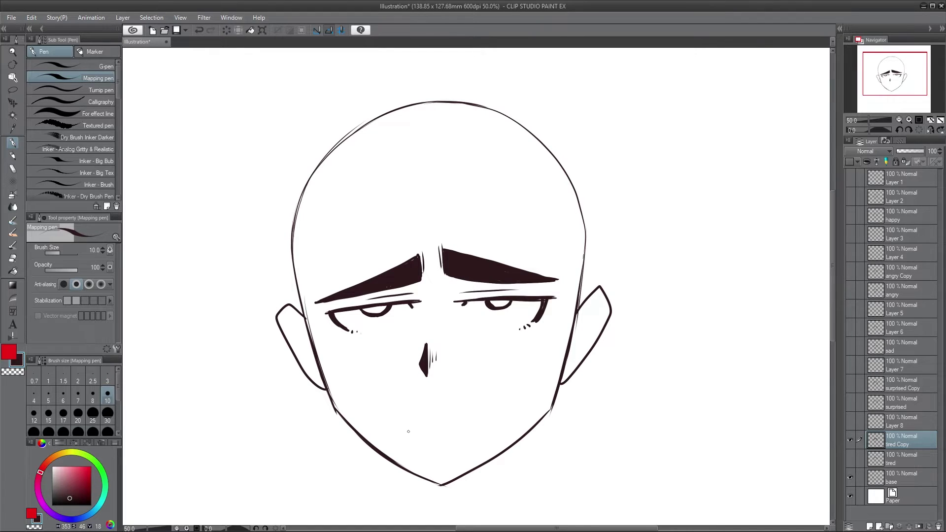
- Draw a slanted, open yawning mouth with an upper teeth line and dark filled corners
mouse_move(409, 431)
left_mouse_down()
mouse_move(420, 405)
mouse_move(483, 395)
mouse_move(474, 432)
mouse_move(415, 439)
mouse_move(423, 411)
mouse_move(475, 397)
left_mouse_up()
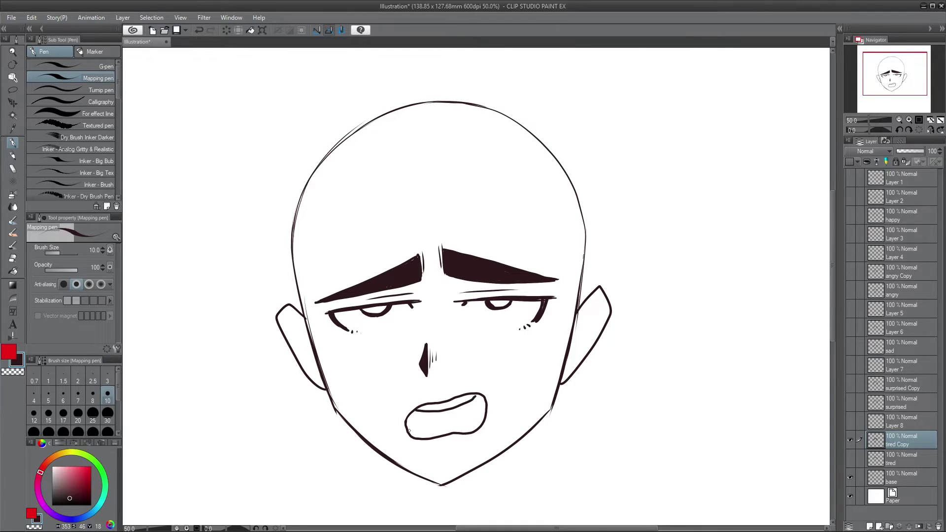
mouse_move(423, 412)
left_mouse_down()
mouse_move(408, 431)
mouse_move(406, 423)
left_mouse_up()
left_click_drag(476, 402, 461, 407)
mouse_move(485, 404)
left_mouse_down()
mouse_move(476, 411)
mouse_move(468, 404)
mouse_move(483, 407)
left_mouse_up()
mouse_move(544, 434)
left_mouse_down()
mouse_move(565, 431)
mouse_move(547, 436)
mouse_move(536, 465)
left_mouse_up()
key("ctrl+z")
key("ctrl+z")
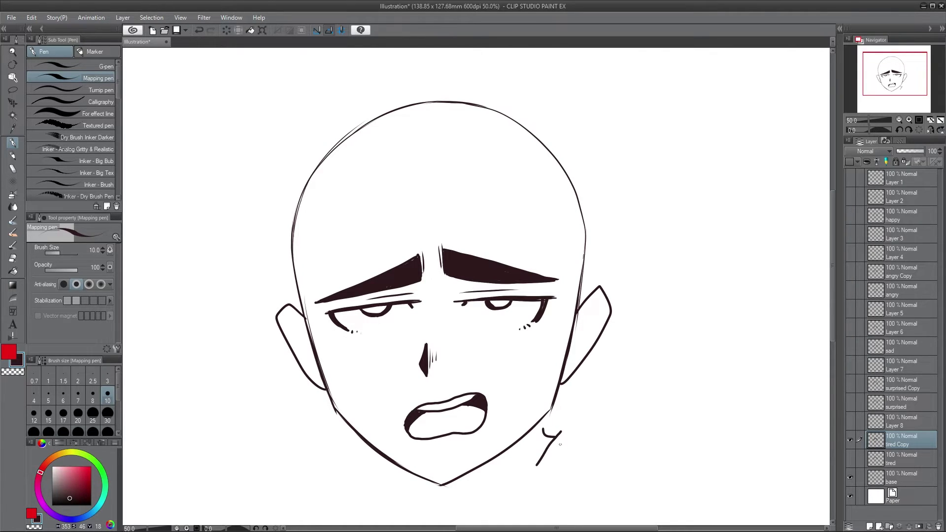
key("ctrl+z")
key("ctrl+z")
- Letter "YAWN!" beside the chin and draw two diverging lines around it
left_click_drag(541, 432, 548, 446)
mouse_move(558, 433)
left_mouse_down()
mouse_move(537, 462)
mouse_move(566, 461)
mouse_move(579, 441)
mouse_move(596, 441)
mouse_move(605, 459)
left_mouse_up()
left_click_drag(604, 463, 603, 465)
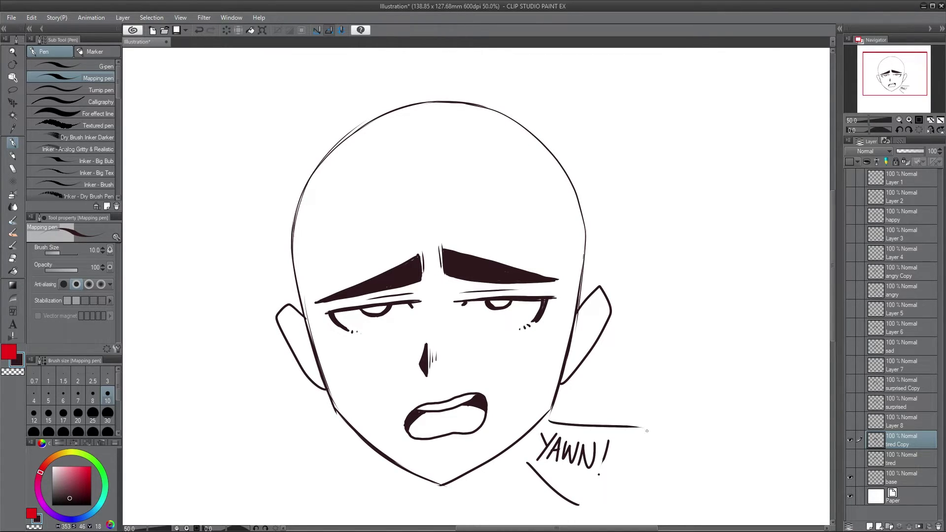
left_click_drag(519, 460, 583, 505)
left_click_drag(544, 422, 643, 441)
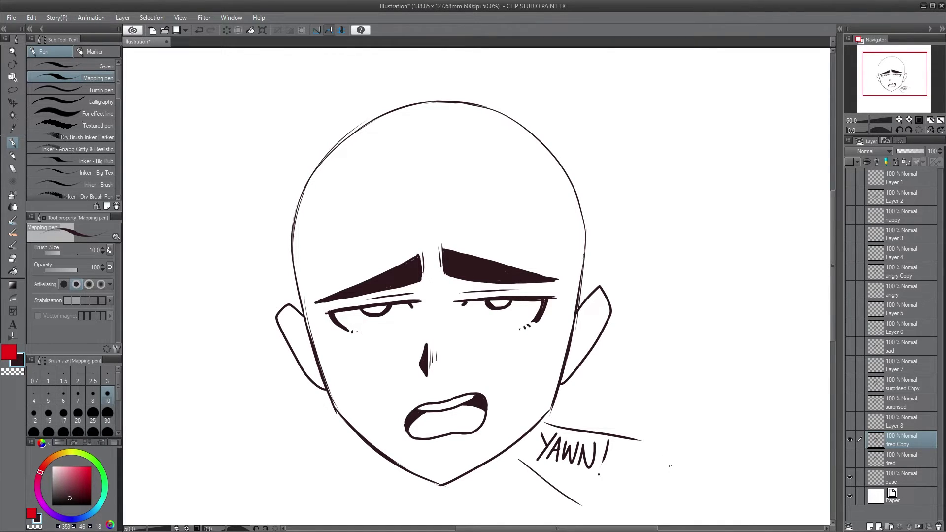
- Draw thin curved bag lines under both eyes with brush size 8, and hide the finished tired copy
left_click(94, 394)
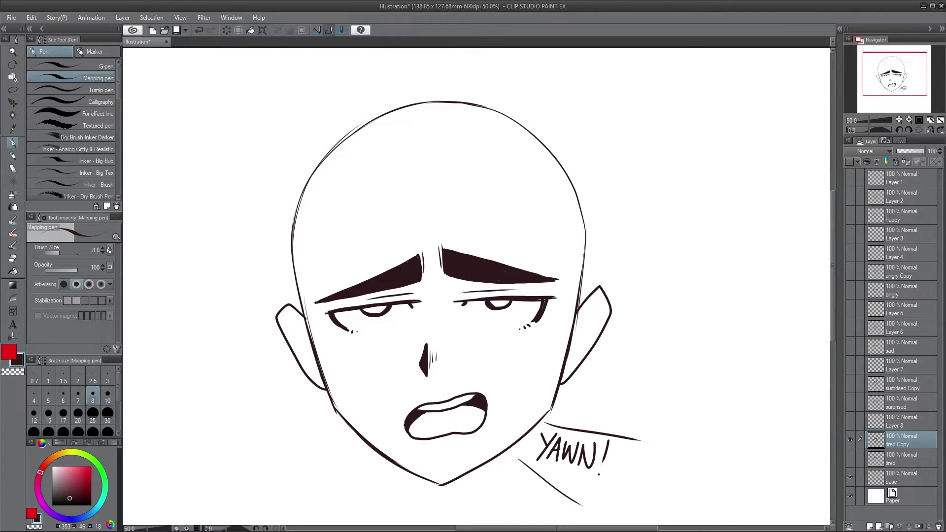
mouse_move(410, 325)
left_mouse_down()
mouse_move(370, 337)
mouse_move(382, 345)
left_mouse_up()
mouse_move(465, 324)
left_mouse_down()
mouse_move(521, 331)
mouse_move(475, 341)
left_mouse_up()
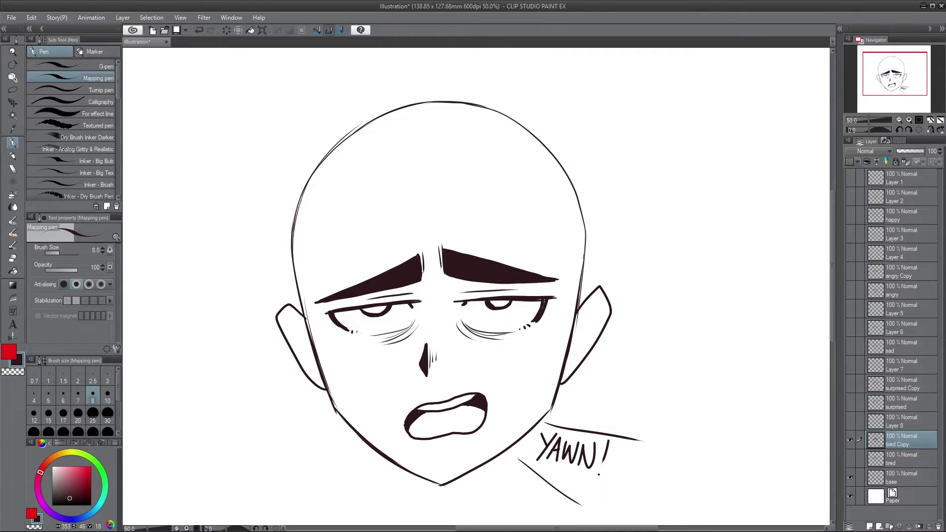
left_click_drag(420, 328, 407, 342)
left_click_drag(452, 321, 457, 335)
left_click_drag(314, 318, 321, 320)
left_click(851, 440)
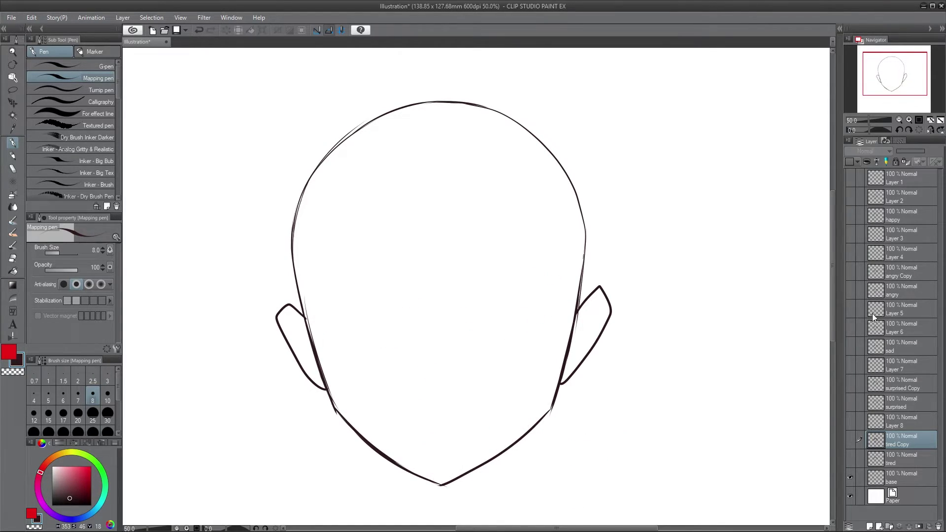
- Review the happy, angry, sad, surprised and tired layers one at a time over the base head
left_click(850, 219)
left_click(850, 217)
left_click(850, 292)
left_click(851, 291)
left_click(850, 347)
left_click(851, 346)
left_click(851, 404)
left_click(850, 404)
left_click(850, 459)
left_click(851, 458)
- Add a new top layer and draw two red eyebrow arrows, one rising toward the center and one slanting down toward it
left_click(896, 180)
left_click(870, 526)
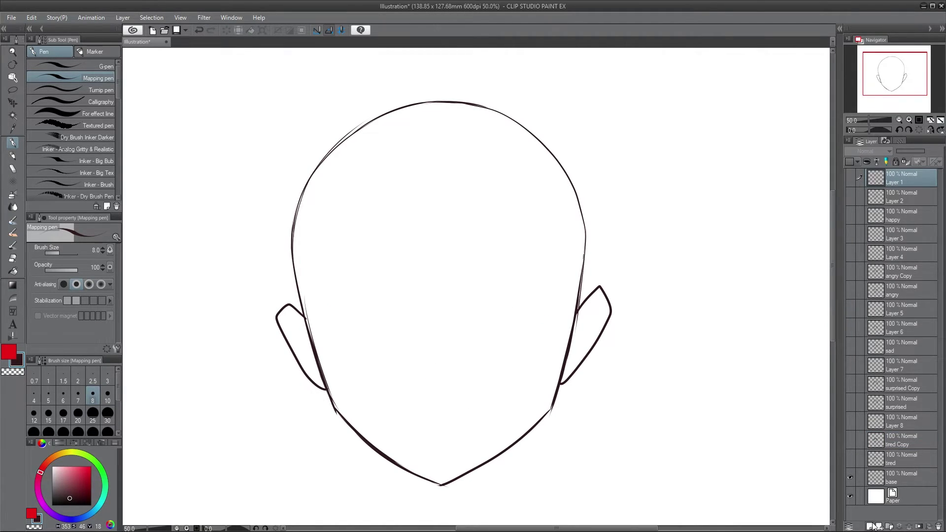
left_click(9, 352)
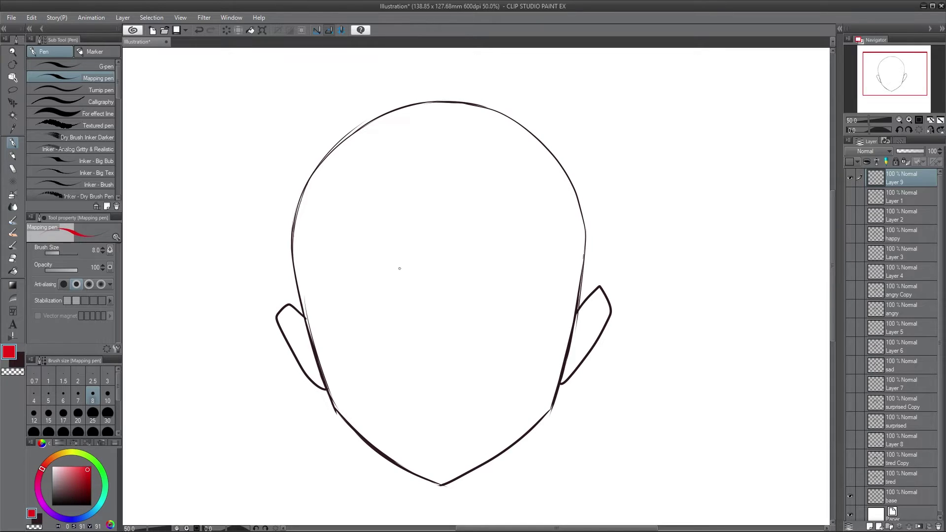
mouse_move(335, 292)
left_mouse_down()
mouse_move(397, 259)
mouse_move(343, 285)
left_mouse_up()
mouse_move(398, 249)
left_mouse_down()
mouse_move(409, 258)
mouse_move(415, 246)
left_mouse_up()
mouse_move(538, 238)
left_mouse_down()
mouse_move(480, 265)
mouse_move(493, 276)
left_mouse_up()
left_click_drag(473, 279, 483, 266)
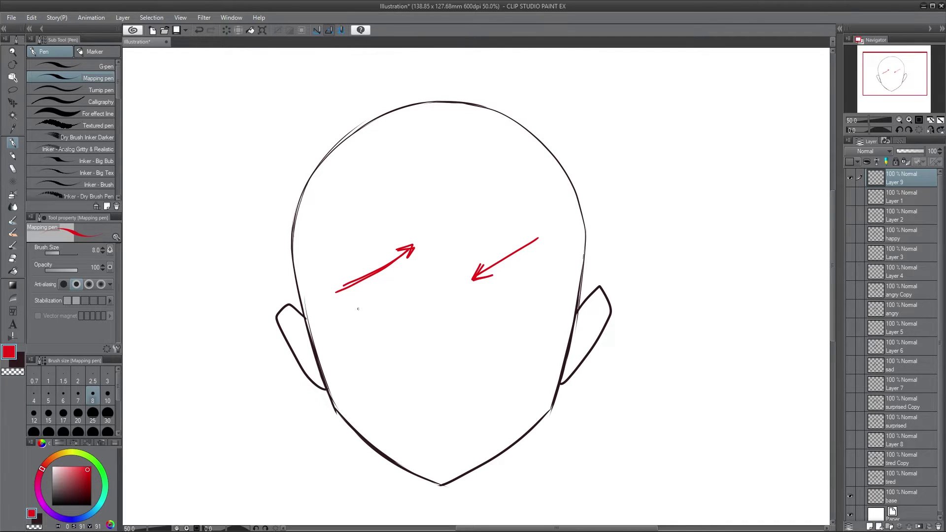
- Sketch a half-closed eye with a flat lid on one side and a large, wide-open eye curve on the other in red
left_click_drag(342, 308, 415, 297)
mouse_move(333, 309)
left_mouse_down()
mouse_move(423, 297)
mouse_move(344, 315)
mouse_move(392, 330)
mouse_move(410, 312)
left_mouse_up()
mouse_move(413, 298)
left_mouse_down()
mouse_move(374, 332)
mouse_move(347, 319)
mouse_move(414, 293)
mouse_move(545, 277)
mouse_move(546, 298)
mouse_move(493, 338)
mouse_move(477, 335)
left_mouse_up()
mouse_move(513, 272)
left_mouse_down()
mouse_move(513, 341)
mouse_move(542, 320)
mouse_move(546, 328)
mouse_move(544, 299)
left_mouse_up()
left_click_drag(548, 304, 521, 340)
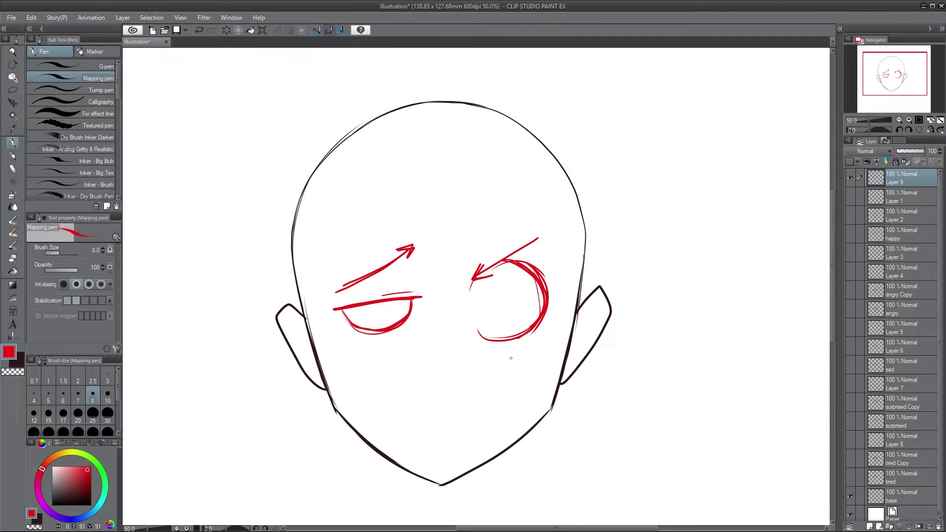
- Draw a red filled wedge nose with short shading strokes and two small marks above its bridge
mouse_move(429, 344)
left_mouse_down()
mouse_move(432, 373)
mouse_move(425, 362)
left_mouse_up()
left_click_drag(428, 350, 433, 377)
left_click_drag(433, 327, 442, 326)
- Sketch a closed mouth line joined to nested open-mouth shapes with teeth marks and a filled red corner
mouse_move(399, 422)
left_mouse_down()
mouse_move(469, 422)
mouse_move(435, 425)
mouse_move(438, 398)
mouse_move(496, 383)
mouse_move(448, 439)
left_mouse_up()
left_click_drag(495, 383, 491, 431)
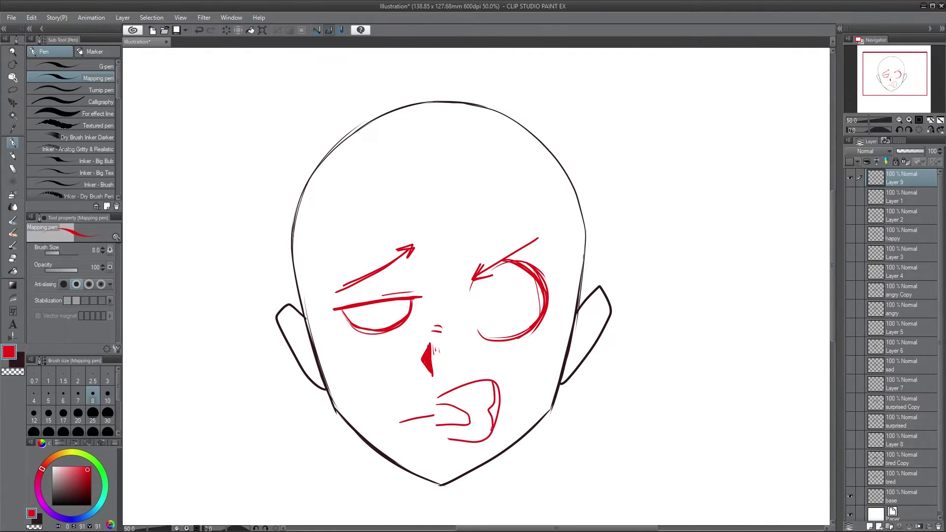
mouse_move(493, 390)
left_mouse_down()
mouse_move(478, 411)
mouse_move(496, 409)
mouse_move(492, 426)
left_mouse_up()
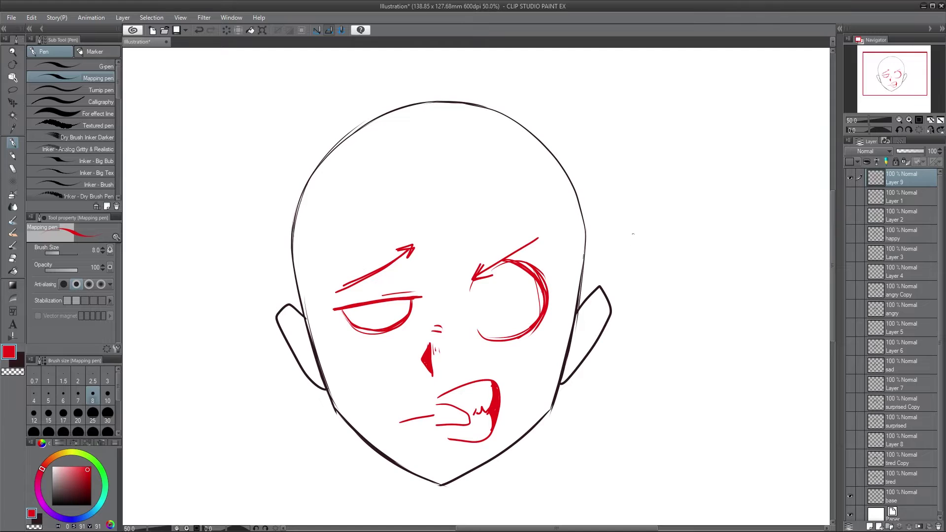
- Handwrite the red label "- EYEBROWS" beside the head at eyebrow height
mouse_move(640, 216)
left_mouse_down()
mouse_move(642, 235)
mouse_move(639, 224)
left_mouse_up()
mouse_move(627, 219)
left_mouse_down()
mouse_move(640, 216)
mouse_move(617, 227)
mouse_move(650, 225)
left_mouse_up()
mouse_move(656, 215)
left_mouse_down()
mouse_move(649, 235)
mouse_move(665, 234)
left_mouse_up()
left_click_drag(658, 223, 673, 215)
left_click_drag(673, 215, 675, 232)
mouse_move(689, 215)
left_mouse_down()
mouse_move(690, 231)
mouse_move(709, 218)
left_mouse_up()
mouse_move(717, 215)
left_mouse_down()
mouse_move(724, 231)
mouse_move(740, 213)
left_mouse_up()
left_click_drag(754, 215, 742, 232)
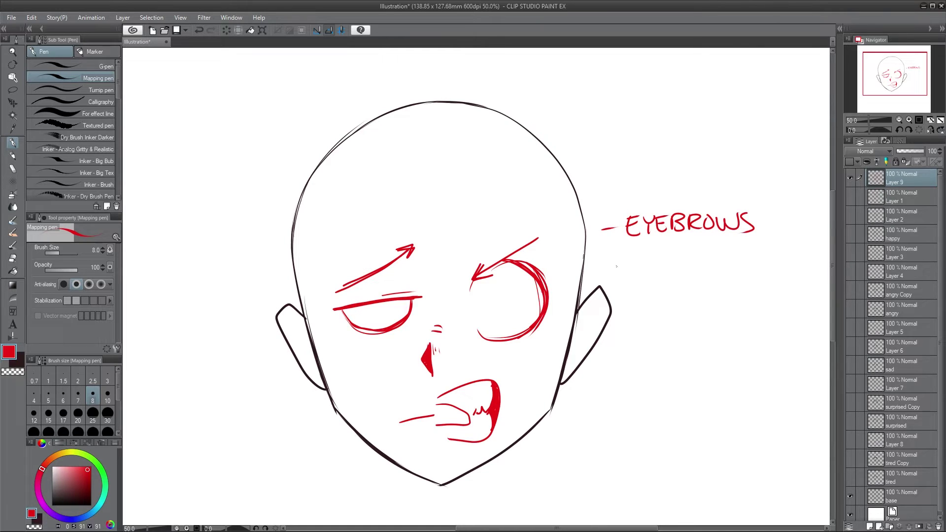
- Handwrite the red label "- EYES" beneath the eyebrows label
left_click_drag(610, 268, 648, 276)
left_click_drag(636, 266, 649, 257)
mouse_move(651, 257)
left_mouse_down()
mouse_move(662, 256)
mouse_move(654, 275)
left_mouse_up()
mouse_move(663, 259)
left_mouse_down()
mouse_move(677, 272)
mouse_move(675, 255)
left_mouse_up()
left_click_drag(693, 253, 680, 279)
mouse_move(619, 329)
left_mouse_down()
mouse_move(654, 318)
mouse_move(657, 334)
left_mouse_up()
left_click_drag(663, 320, 664, 333)
mouse_move(664, 319)
left_mouse_down()
mouse_move(664, 335)
mouse_move(704, 317)
left_mouse_up()
left_click_drag(696, 318, 696, 334)
mouse_move(705, 319)
left_mouse_down()
mouse_move(705, 334)
mouse_move(719, 325)
left_mouse_up()
left_click_drag(719, 317, 720, 338)
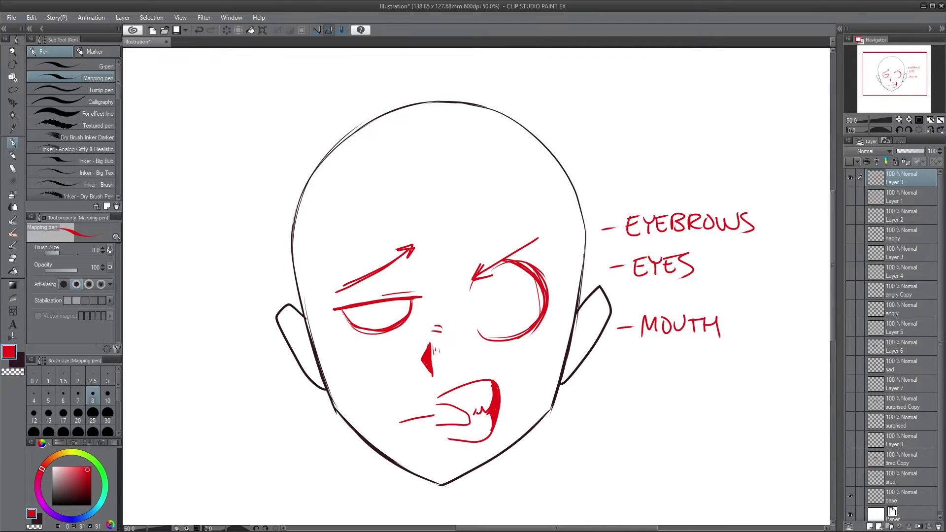
key("ctrl+z")
key("ctrl+z")
key("ctrl+z")
key("ctrl+z")
key("ctrl+z")
key("ctrl+z")
key("ctrl+z")
key("ctrl+z")
key("ctrl+z")
key("ctrl+z")
key("ctrl+z")
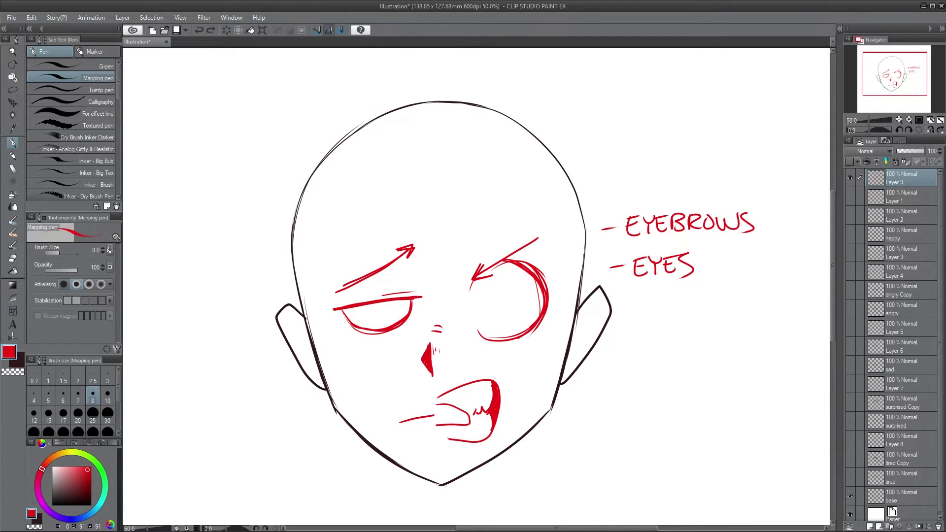
- Handwrite the red label "- MOUTH" beside the head, level with the mouth sketch
mouse_move(616, 402)
left_mouse_down()
mouse_move(669, 409)
mouse_move(681, 397)
left_mouse_up()
mouse_move(687, 397)
left_mouse_down()
mouse_move(690, 410)
mouse_move(699, 397)
left_mouse_up()
mouse_move(701, 398)
left_mouse_down()
mouse_move(712, 397)
mouse_move(708, 412)
left_mouse_up()
mouse_move(715, 397)
left_mouse_down()
mouse_move(729, 398)
mouse_move(729, 417)
left_mouse_up()
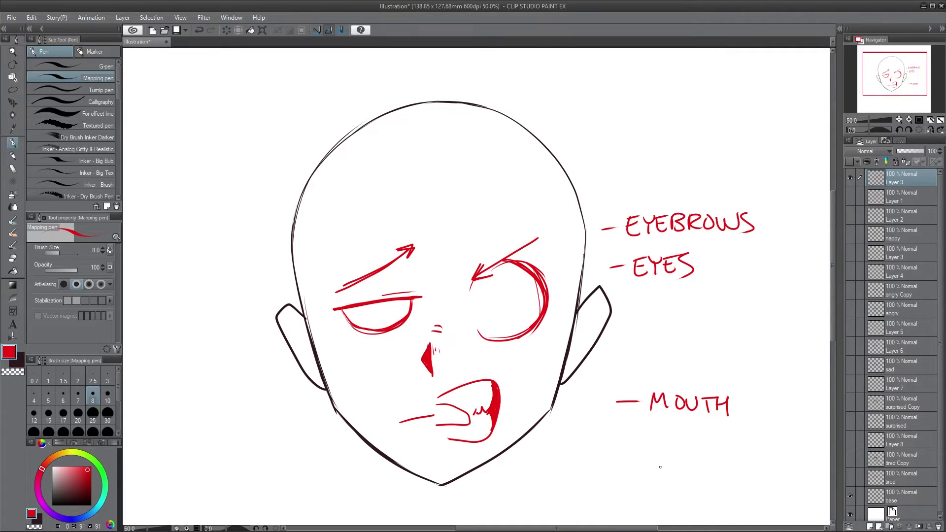
- Duplicate the angry expression layer with the original and the red notes hidden, and switch to the dark drawing color
left_click(850, 178)
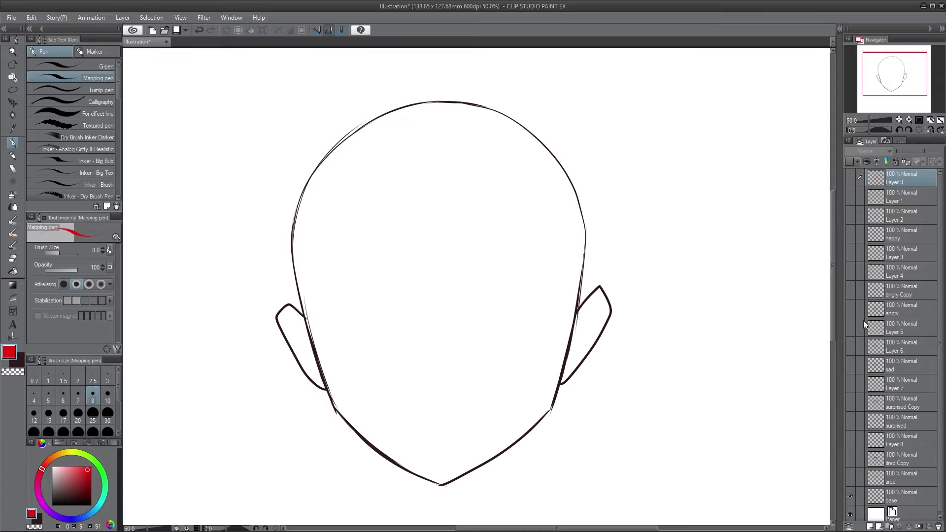
left_click(850, 309)
left_click(894, 310)
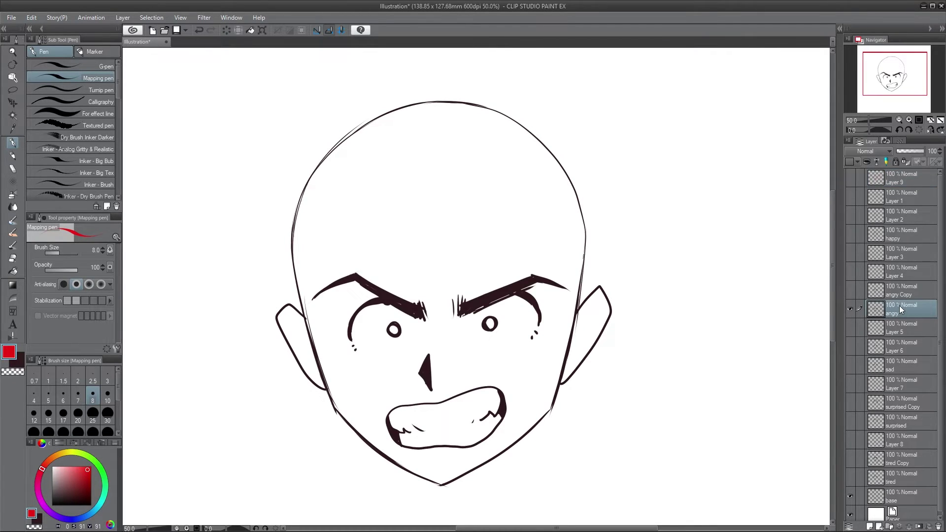
right_click(897, 305)
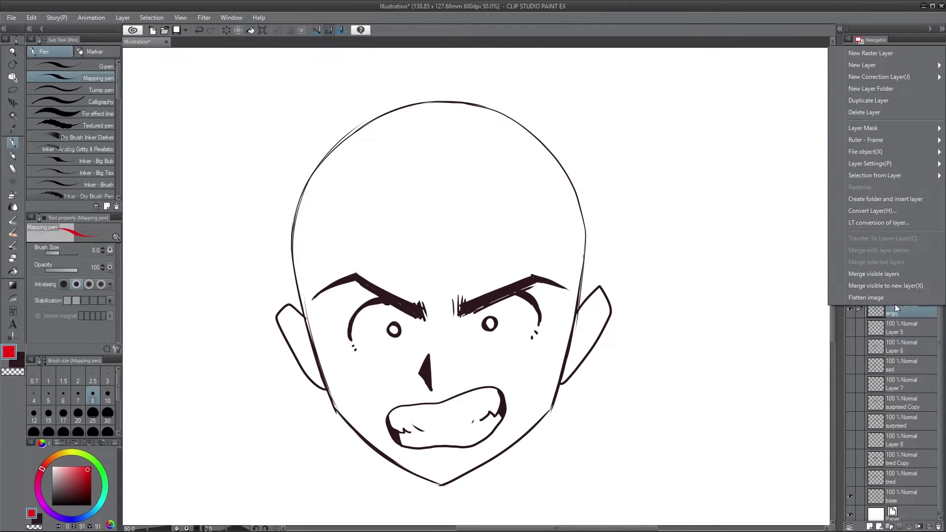
left_click(872, 101)
left_click(850, 325)
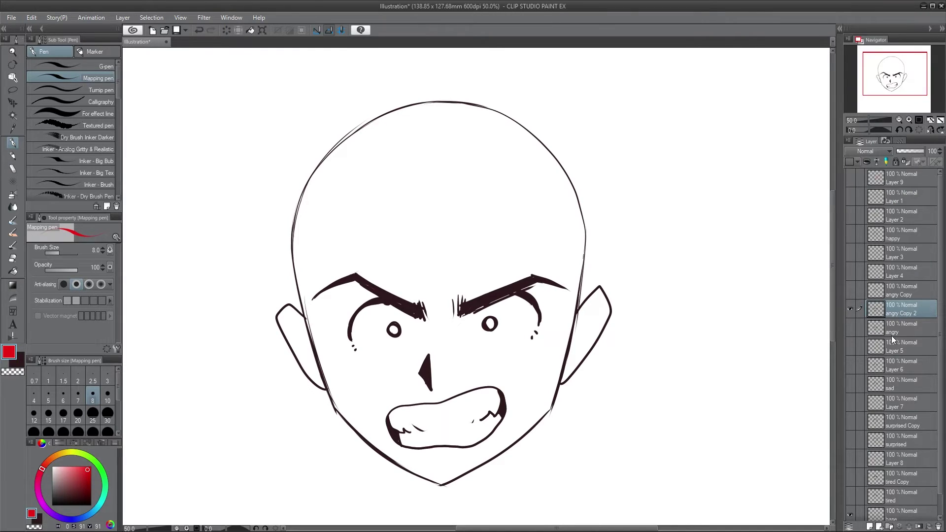
left_click(18, 361)
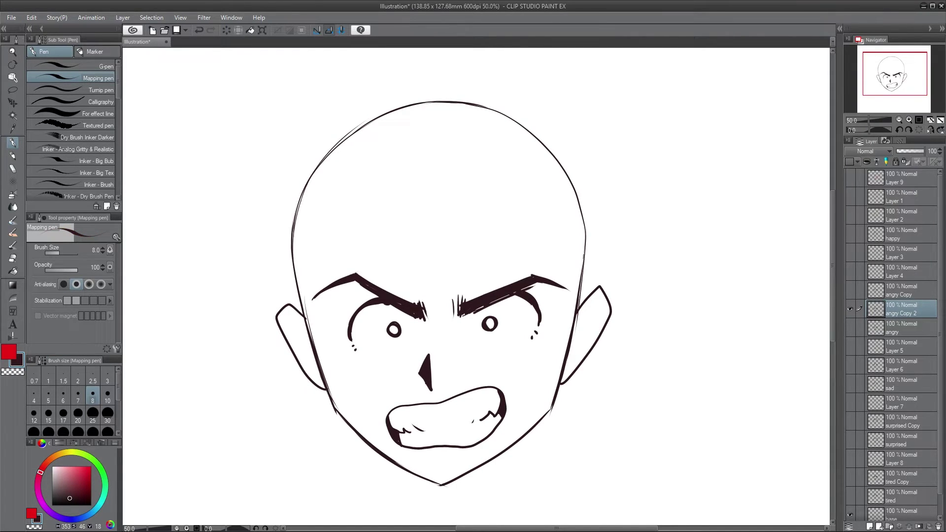
- Erase both eyes and the snarling mouth from the angry expression copy, keeping the eyebrows and nose
left_click(13, 257)
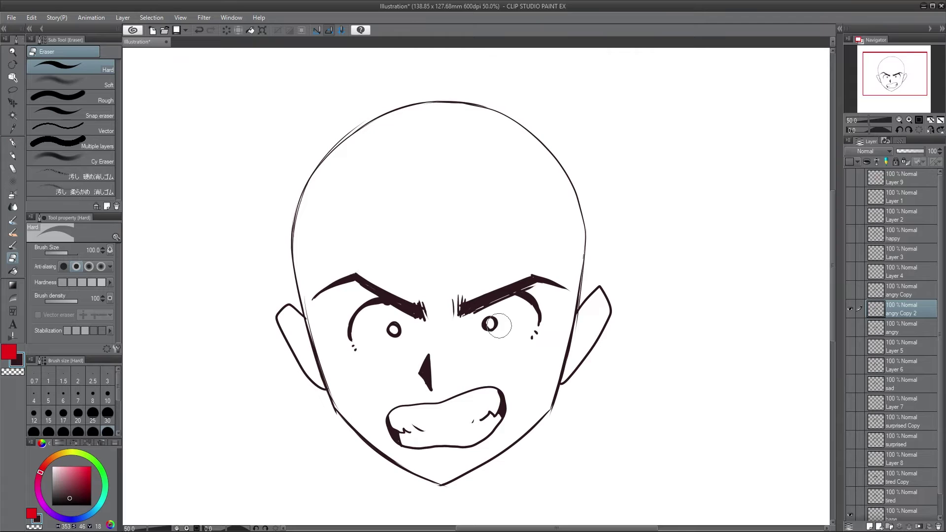
mouse_move(499, 325)
left_mouse_down()
mouse_move(535, 301)
mouse_move(515, 308)
mouse_move(524, 305)
mouse_move(525, 328)
left_mouse_up()
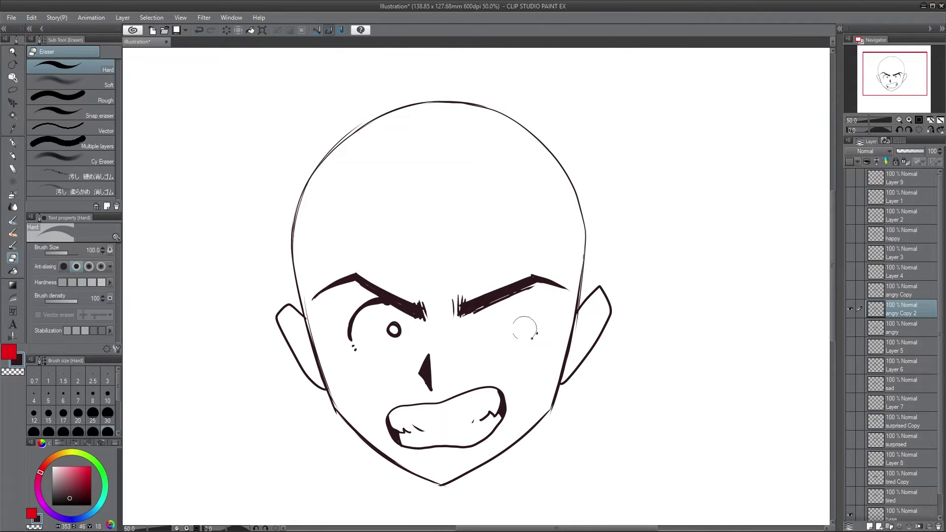
mouse_move(413, 334)
left_mouse_down()
mouse_move(371, 308)
mouse_move(379, 312)
mouse_move(352, 344)
left_mouse_up()
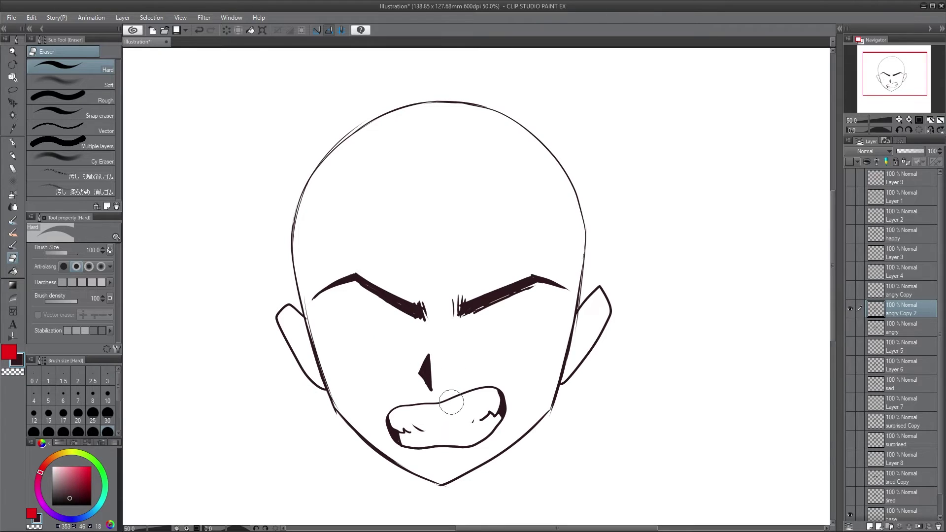
mouse_move(451, 402)
left_mouse_down()
mouse_move(501, 404)
mouse_move(477, 438)
mouse_move(427, 444)
left_mouse_up()
mouse_move(405, 410)
left_mouse_down()
mouse_move(449, 405)
mouse_move(423, 429)
mouse_move(498, 410)
left_mouse_up()
- Draw narrow, half-lidded eyes with thick straight upper lids and partly hidden irises directly beneath the angry eyebrows
left_click(13, 143)
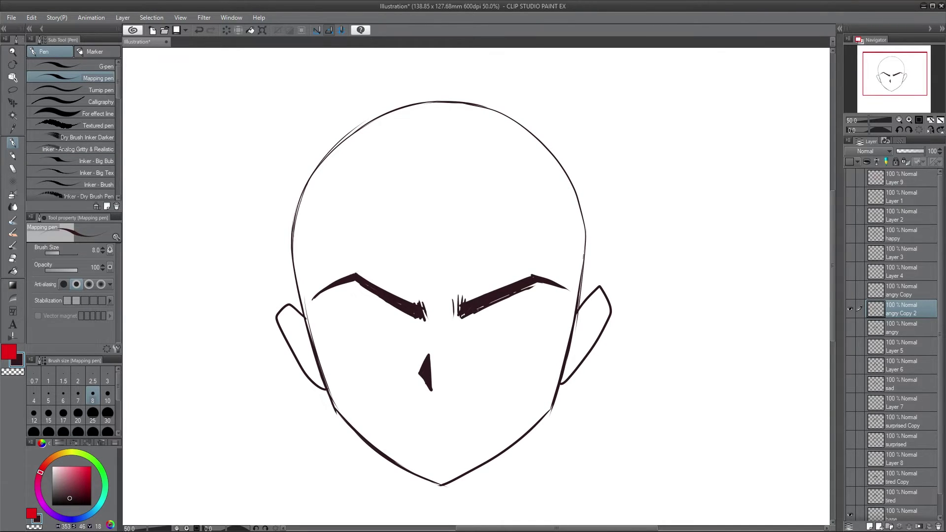
mouse_move(483, 311)
left_mouse_down()
mouse_move(538, 299)
mouse_move(528, 328)
left_mouse_up()
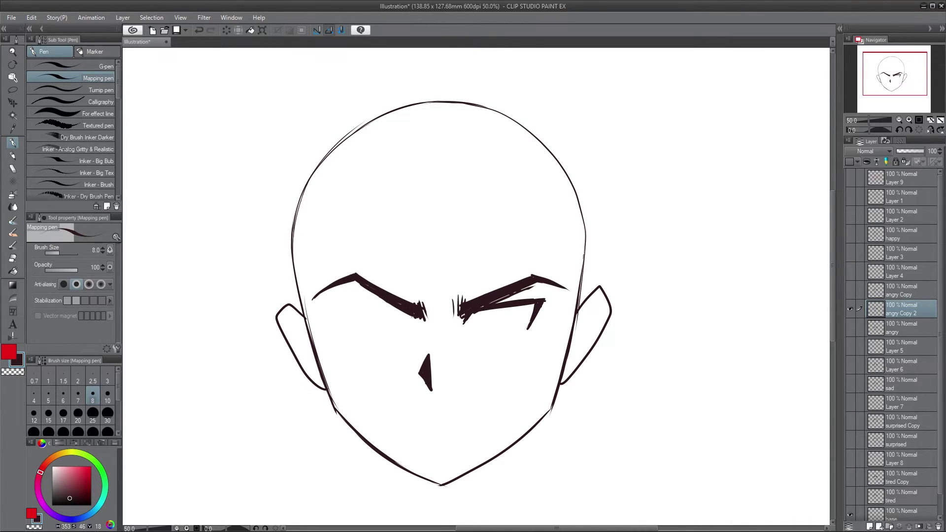
mouse_move(401, 309)
left_mouse_down()
mouse_move(343, 308)
mouse_move(359, 330)
left_mouse_up()
mouse_move(340, 309)
left_mouse_down()
mouse_move(352, 321)
mouse_move(338, 308)
mouse_move(408, 310)
left_mouse_up()
key("ctrl+z")
mouse_move(344, 313)
left_mouse_down()
mouse_move(404, 310)
mouse_move(394, 325)
mouse_move(379, 313)
mouse_move(402, 311)
mouse_move(387, 310)
left_mouse_up()
key("ctrl+z")
key("ctrl+z")
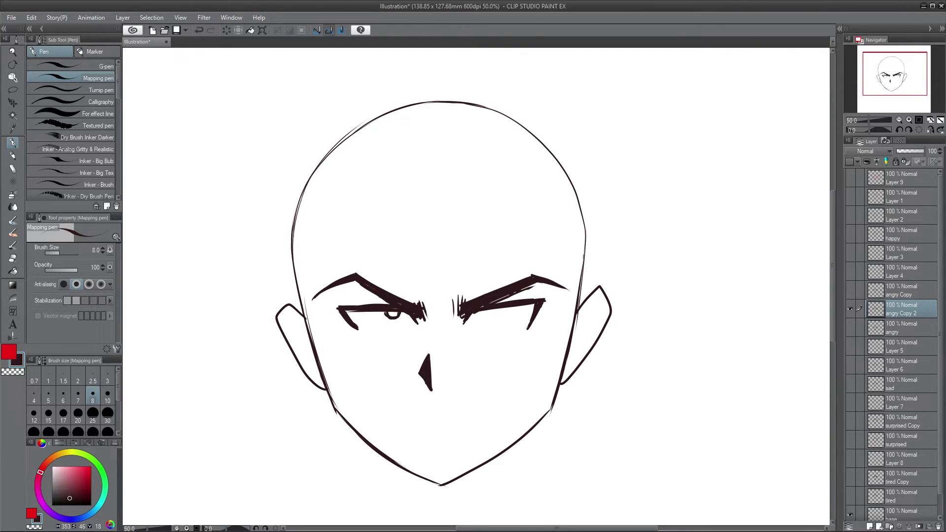
left_click_drag(476, 311, 493, 308)
- Trim the outer corners of the new eyelids with the Hard eraser at size 30
left_click(13, 258)
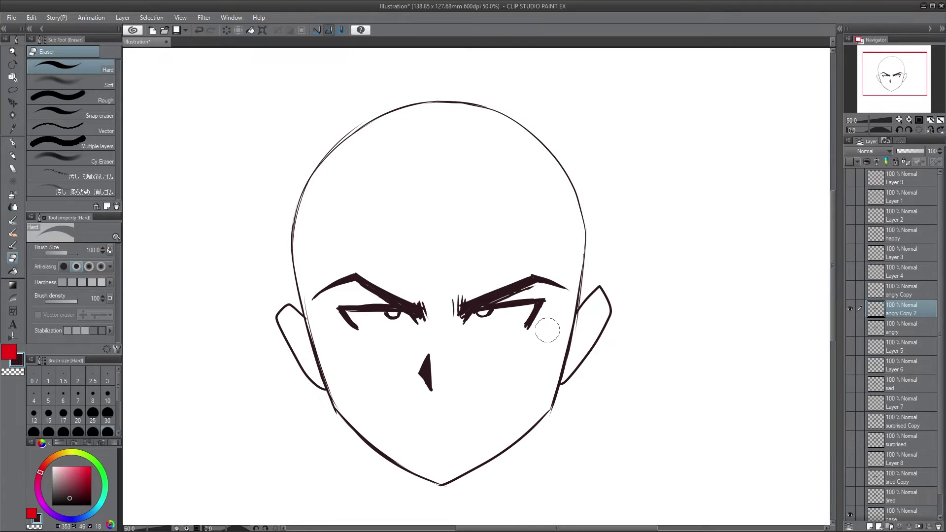
left_click(108, 416)
mouse_move(542, 311)
left_mouse_down()
mouse_move(528, 329)
mouse_move(538, 316)
left_mouse_up()
- Extend the nose shadow upward and draw a slanted evil grin beneath it with the Mapping pen
key("p")
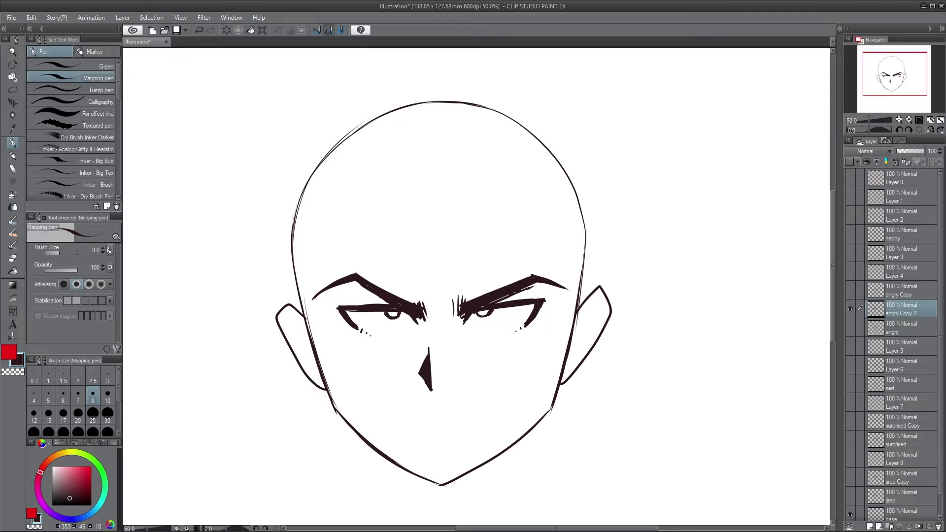
left_click_drag(430, 371, 432, 344)
mouse_move(394, 408)
left_mouse_down()
mouse_move(432, 410)
mouse_move(515, 389)
mouse_move(468, 423)
left_mouse_up()
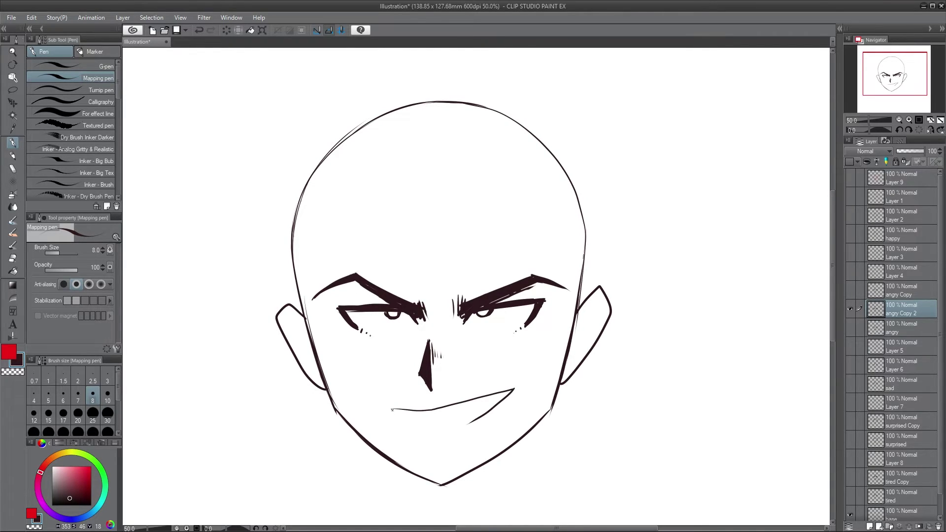
mouse_move(392, 410)
left_mouse_down()
mouse_move(435, 429)
mouse_move(461, 426)
mouse_move(448, 428)
left_mouse_up()
- Add a new layer above the edited angry copy, set to Multiply blending at 35% opacity
left_click(869, 526)
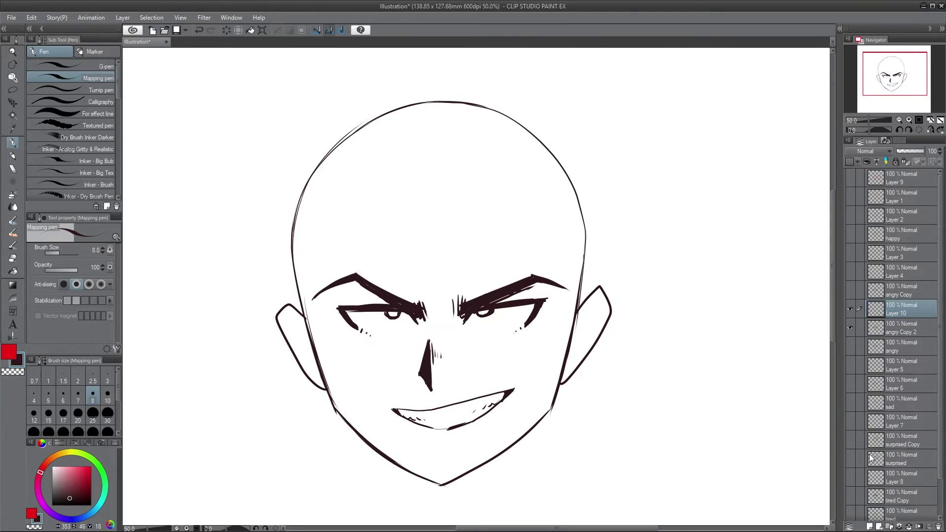
left_click(873, 153)
left_click(864, 173)
left_click_drag(903, 150, 908, 151)
left_click(940, 154)
left_click(940, 154)
left_click(940, 154)
left_click(941, 154)
- Outline the face shadow with the size 30 Mapping pen along the side of the face, across the cheeks and beneath both eyes
left_click(107, 416)
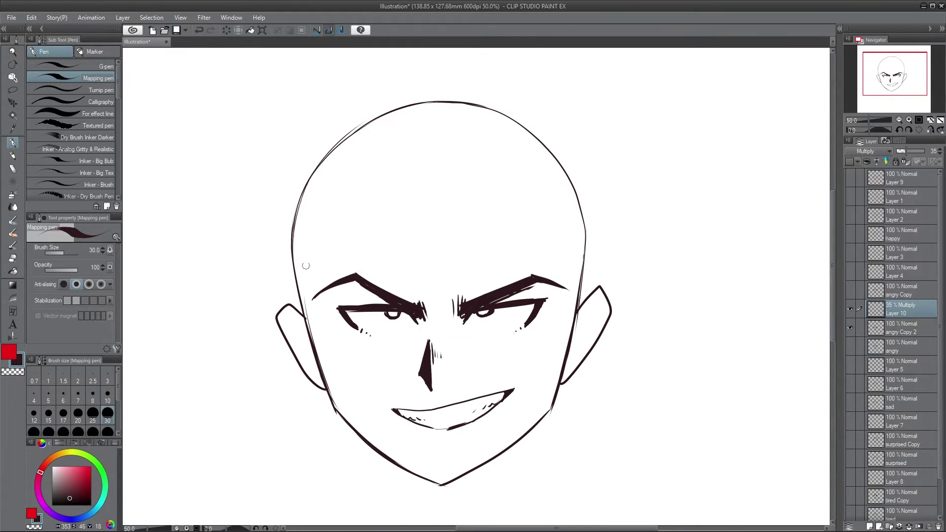
left_click_drag(295, 241, 323, 367)
mouse_move(301, 293)
left_mouse_down()
mouse_move(331, 398)
mouse_move(404, 350)
mouse_move(333, 401)
mouse_move(527, 361)
mouse_move(545, 379)
mouse_move(424, 345)
left_mouse_up()
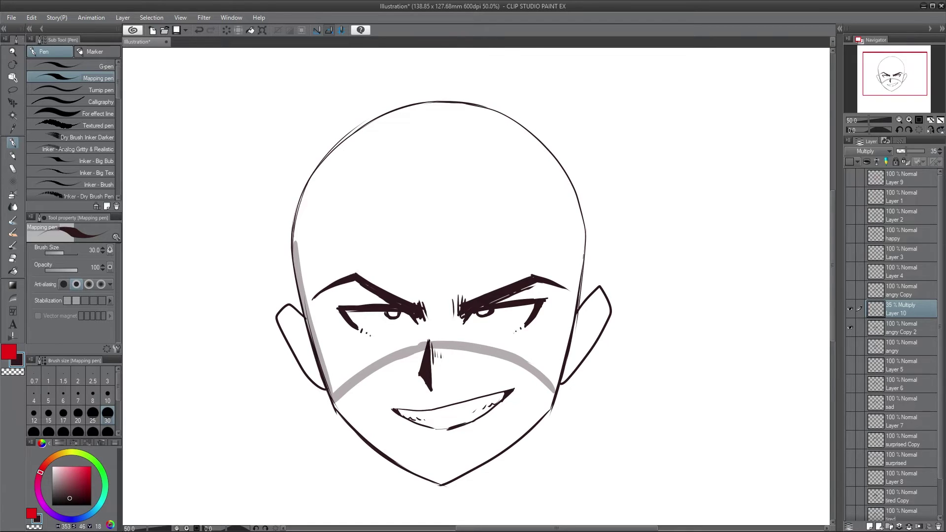
mouse_move(340, 314)
left_mouse_down()
mouse_move(380, 348)
mouse_move(339, 312)
left_mouse_up()
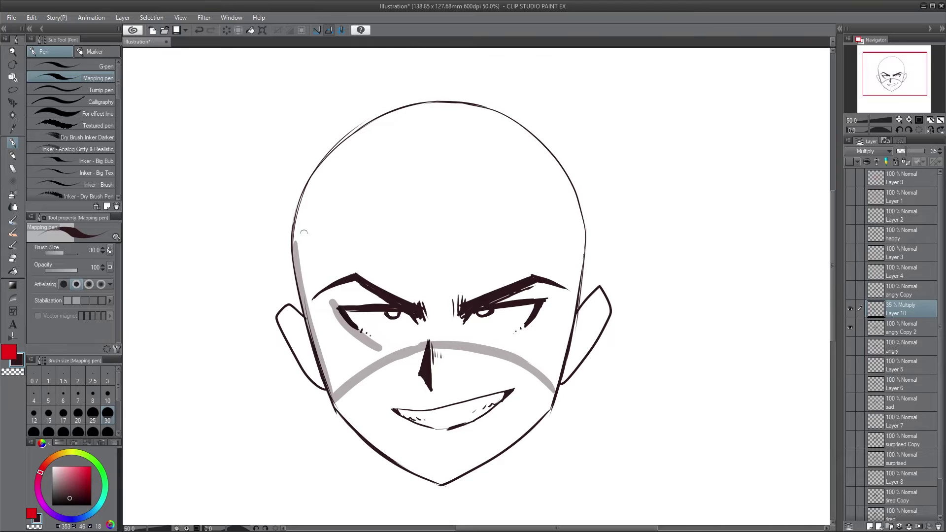
left_click_drag(416, 311, 431, 338)
mouse_move(365, 337)
left_mouse_down()
mouse_move(428, 331)
mouse_move(416, 343)
left_mouse_up()
mouse_move(542, 307)
left_mouse_down()
mouse_move(525, 330)
mouse_move(475, 343)
mouse_move(449, 334)
left_mouse_up()
mouse_move(527, 325)
left_mouse_down()
mouse_move(509, 335)
mouse_move(432, 338)
left_mouse_up()
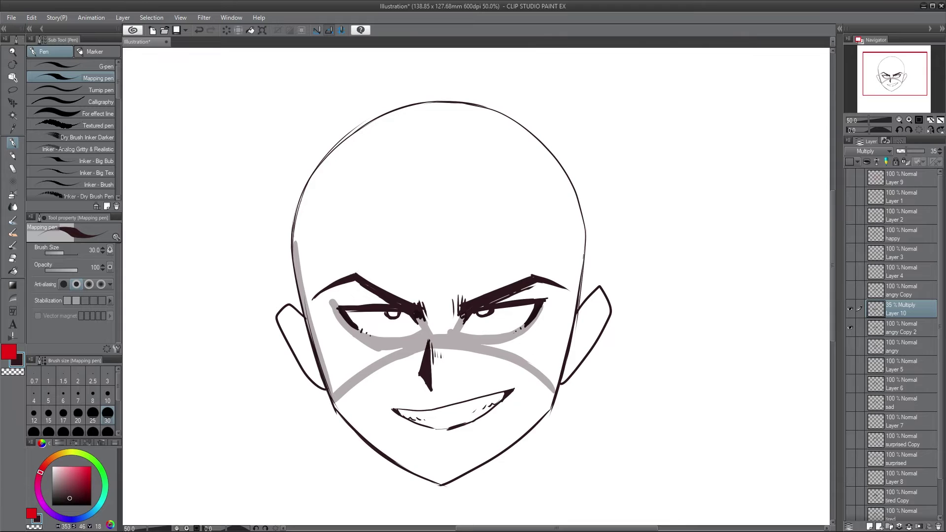
- Lasso the forehead and brow area down to the nose bridge, fill it with the shadow tone, and deselect
left_click(13, 89)
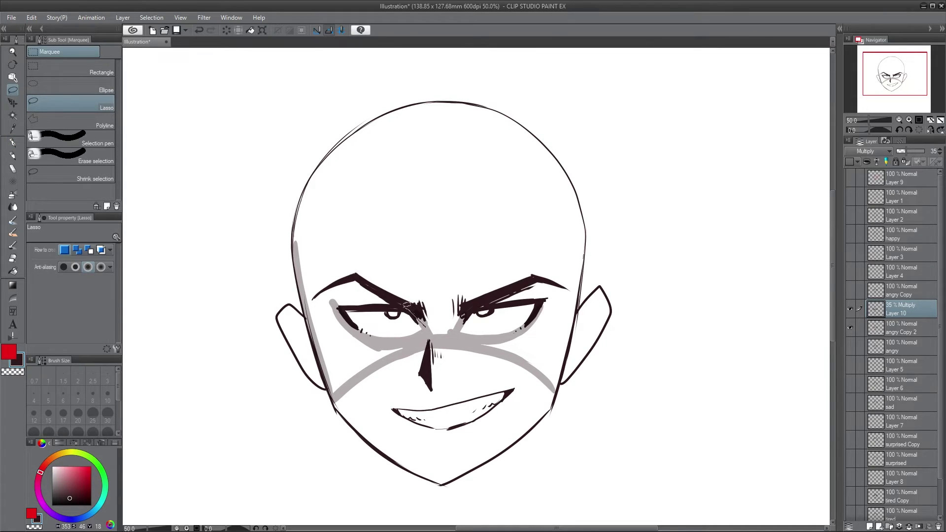
mouse_move(405, 305)
left_mouse_down()
mouse_move(336, 305)
mouse_move(313, 257)
mouse_move(407, 214)
mouse_move(506, 220)
mouse_move(558, 254)
mouse_move(558, 285)
mouse_move(546, 294)
mouse_move(478, 306)
mouse_move(434, 338)
left_mouse_up()
left_click(473, 353)
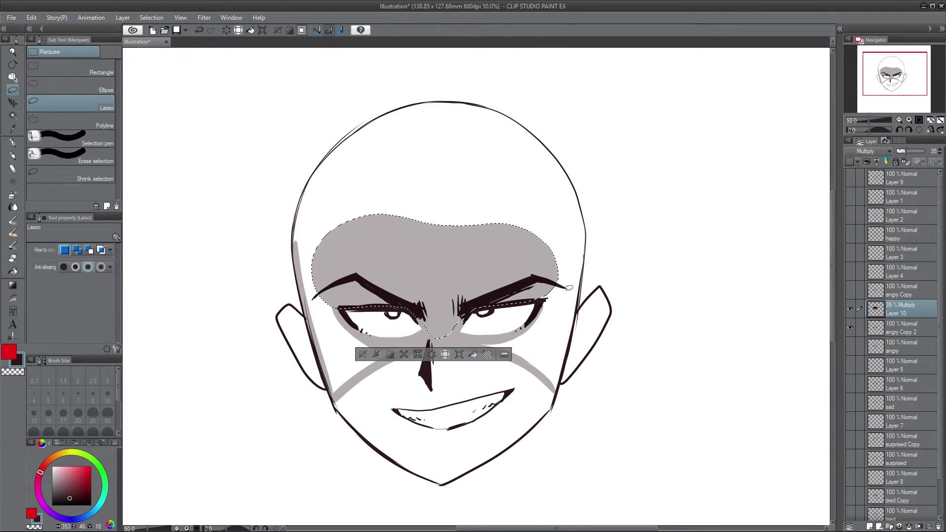
key("ctrl+d")
- Lasso and fill the shadow areas on both temples and cheeks between the eyes and the cheek arc
mouse_move(571, 261)
left_mouse_down()
mouse_move(552, 380)
mouse_move(477, 341)
mouse_move(531, 321)
mouse_move(544, 305)
mouse_move(540, 285)
mouse_move(571, 255)
left_mouse_up()
left_click(561, 398)
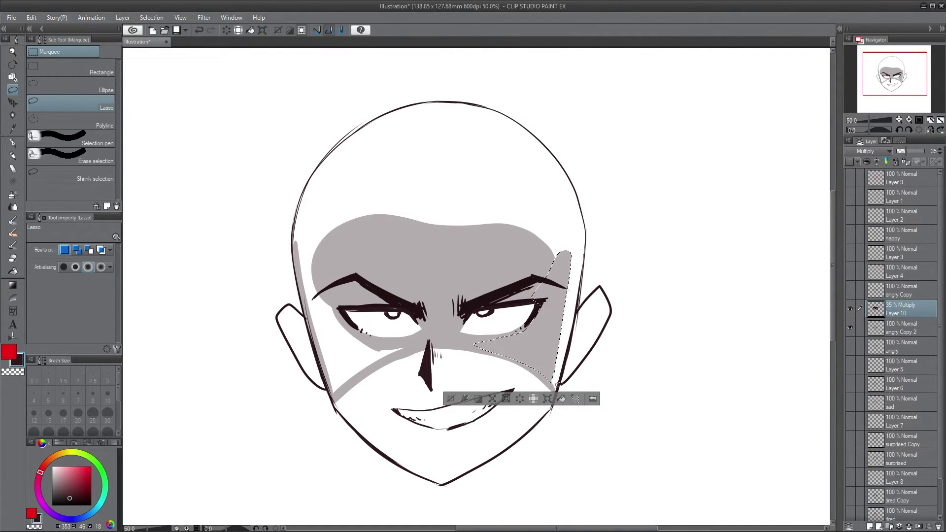
key("ctrl+d")
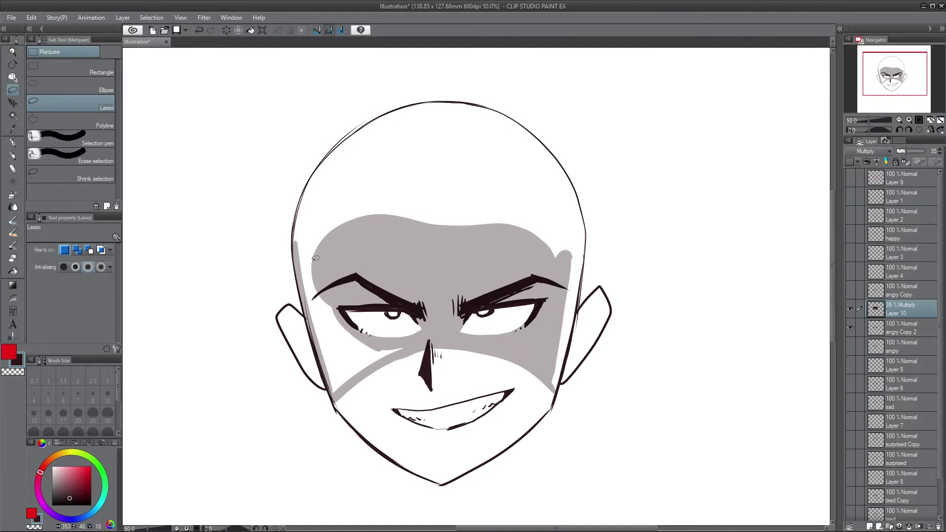
mouse_move(315, 257)
left_mouse_down()
mouse_move(350, 380)
mouse_move(418, 345)
mouse_move(379, 343)
mouse_move(342, 318)
mouse_move(318, 259)
left_mouse_up()
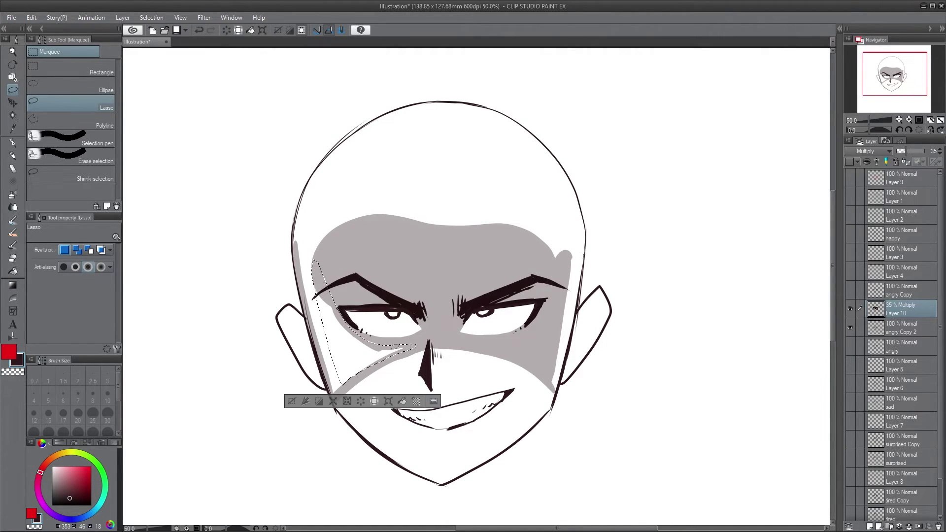
left_click(403, 401)
key("ctrl+d")
- Erase the shadow along both outer edges of the face and extend its outline down the jaw to the chin
left_click(13, 258)
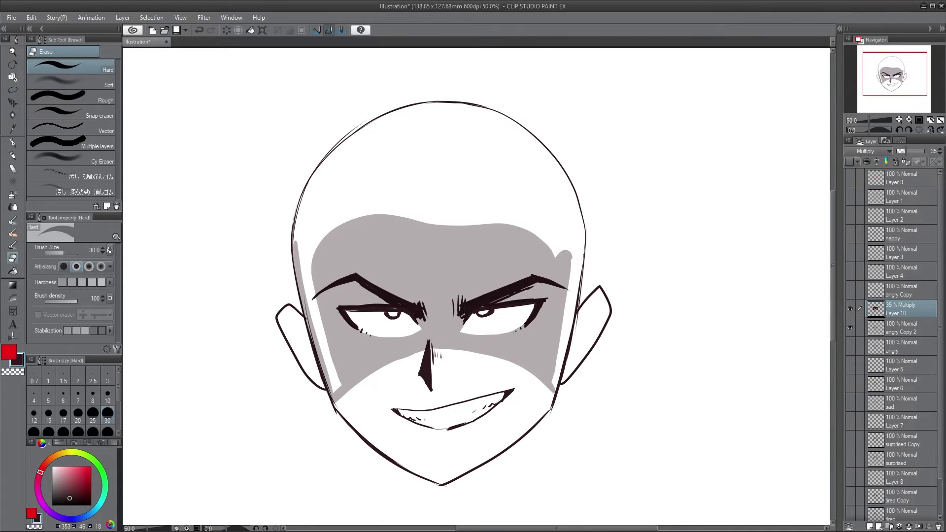
mouse_move(295, 229)
left_mouse_down()
mouse_move(307, 318)
mouse_move(329, 384)
mouse_move(342, 395)
mouse_move(336, 410)
left_mouse_up()
key("p")
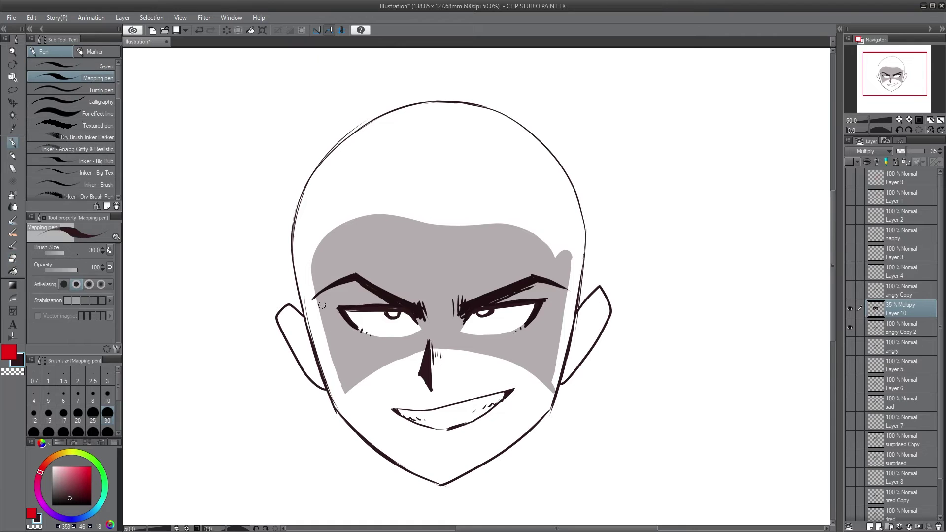
mouse_move(317, 295)
left_mouse_down()
mouse_move(350, 405)
mouse_move(387, 454)
left_mouse_up()
key("e")
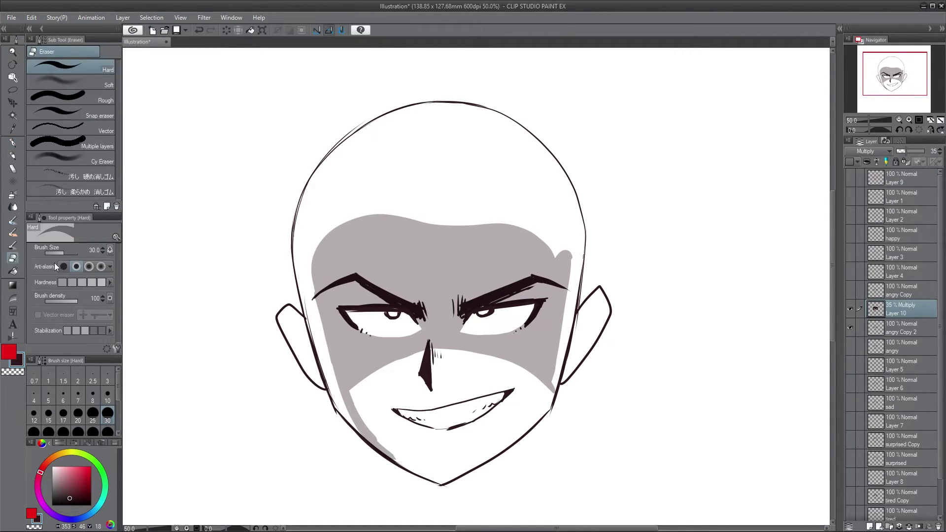
left_click_drag(565, 328, 552, 398)
key("p")
left_click(12, 143)
mouse_move(547, 364)
left_mouse_down()
mouse_move(521, 433)
mouse_move(473, 466)
mouse_move(443, 481)
mouse_move(388, 450)
left_mouse_up()
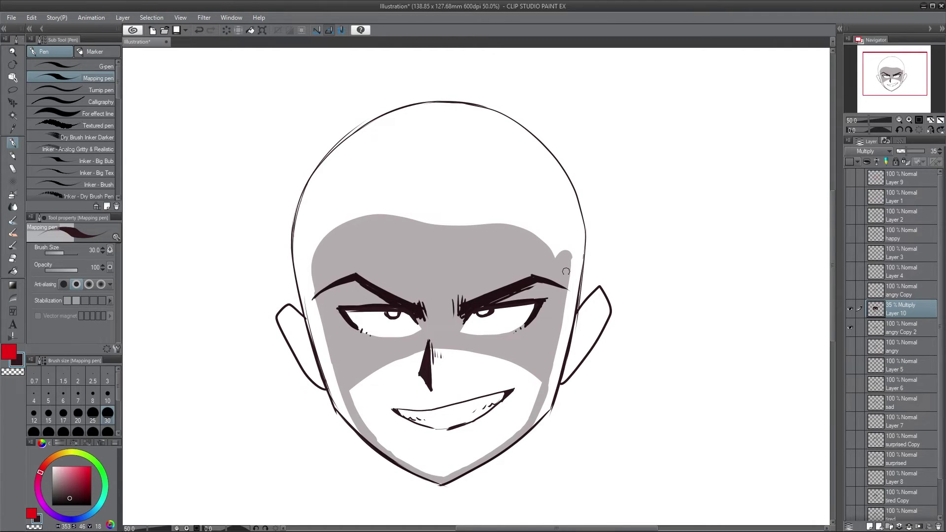
- Draw a shadow arc across the crown inside the head outline and fill the forehead area beneath it
mouse_move(566, 271)
left_mouse_down()
mouse_move(552, 201)
mouse_move(515, 167)
mouse_move(453, 145)
mouse_move(385, 155)
mouse_move(334, 198)
mouse_move(315, 256)
left_mouse_up()
key("m")
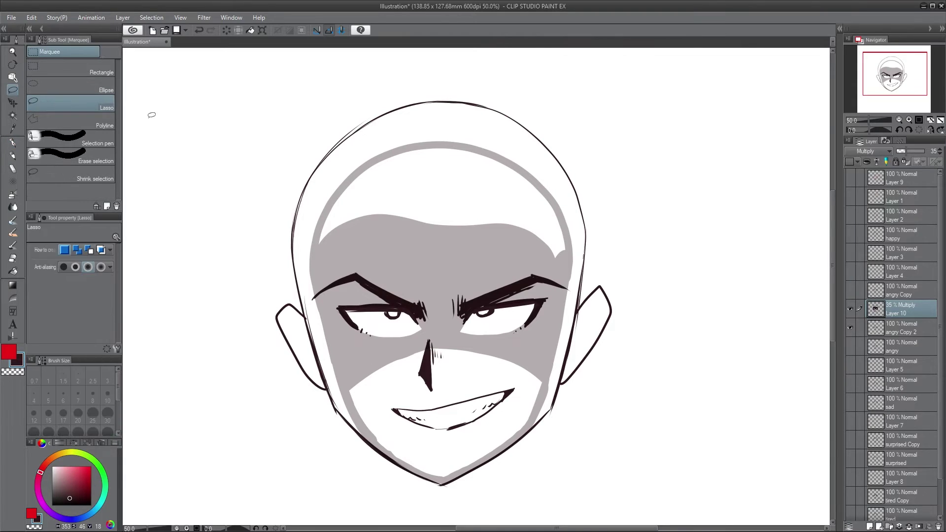
mouse_move(566, 287)
left_mouse_down()
mouse_move(564, 220)
mouse_move(539, 183)
mouse_move(498, 153)
mouse_move(438, 144)
mouse_move(375, 158)
mouse_move(338, 196)
mouse_move(315, 258)
mouse_move(460, 300)
mouse_move(549, 275)
mouse_move(529, 303)
left_mouse_up()
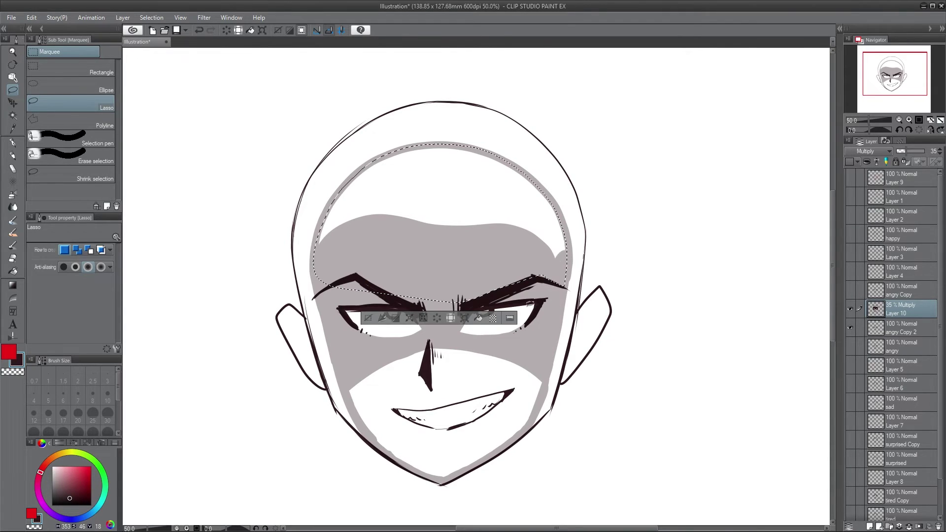
key("alt+BackSpace")
key("ctrl+d")
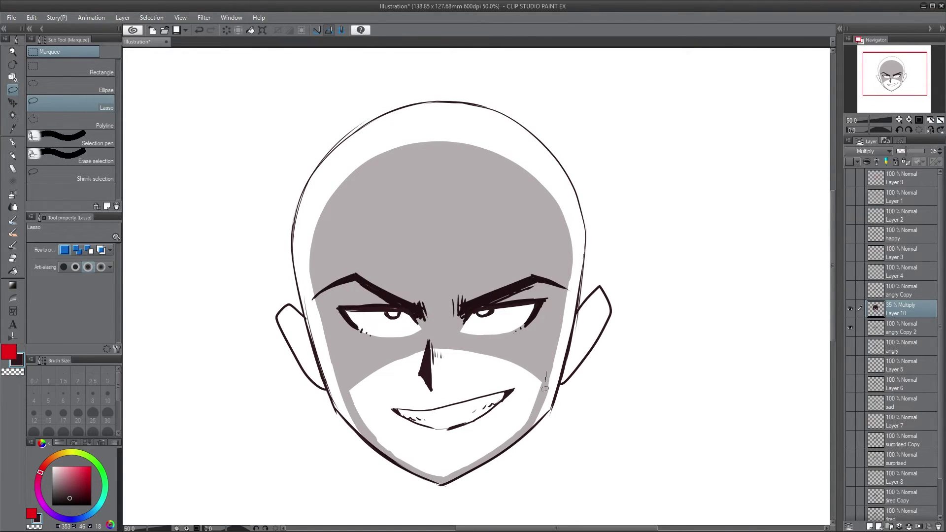
- Lasso and fill the lower face with the shadow tone, then erase the tone from the teeth
mouse_move(545, 388)
left_mouse_down()
mouse_move(514, 438)
mouse_move(464, 470)
mouse_move(426, 474)
mouse_move(404, 461)
mouse_move(363, 424)
mouse_move(347, 391)
mouse_move(366, 364)
mouse_move(456, 340)
left_mouse_up()
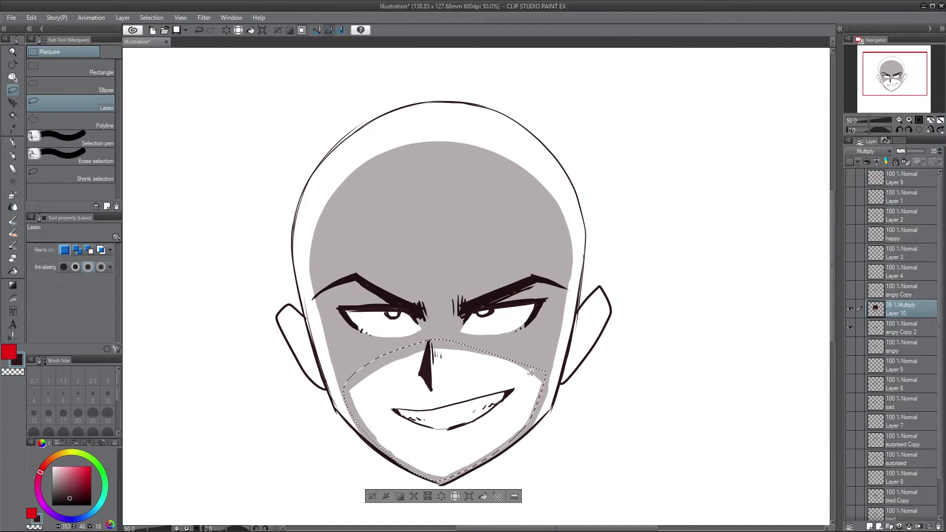
left_click(484, 497)
key("ctrl+d")
left_click(21, 258)
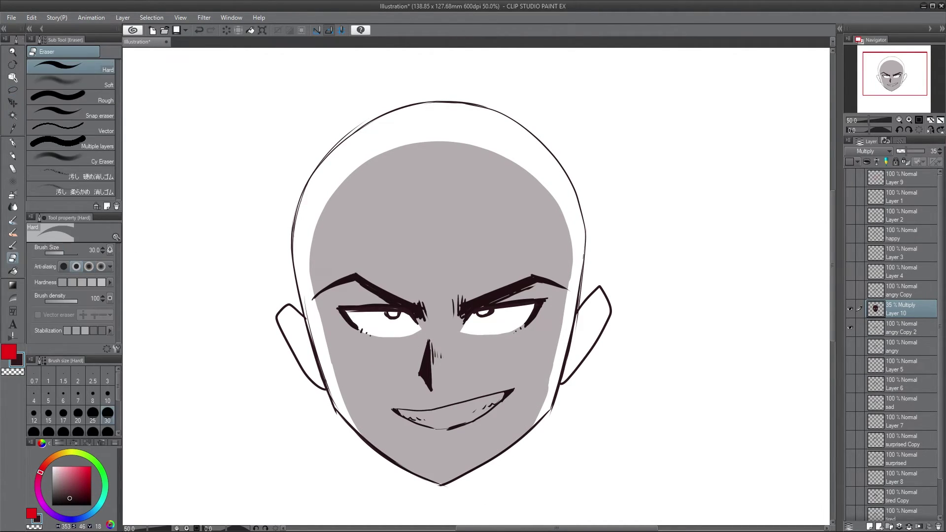
mouse_move(455, 408)
left_mouse_down()
mouse_move(488, 400)
mouse_move(461, 422)
mouse_move(428, 425)
mouse_move(400, 412)
mouse_move(468, 407)
mouse_move(456, 419)
mouse_move(410, 418)
mouse_move(458, 415)
left_mouse_up()
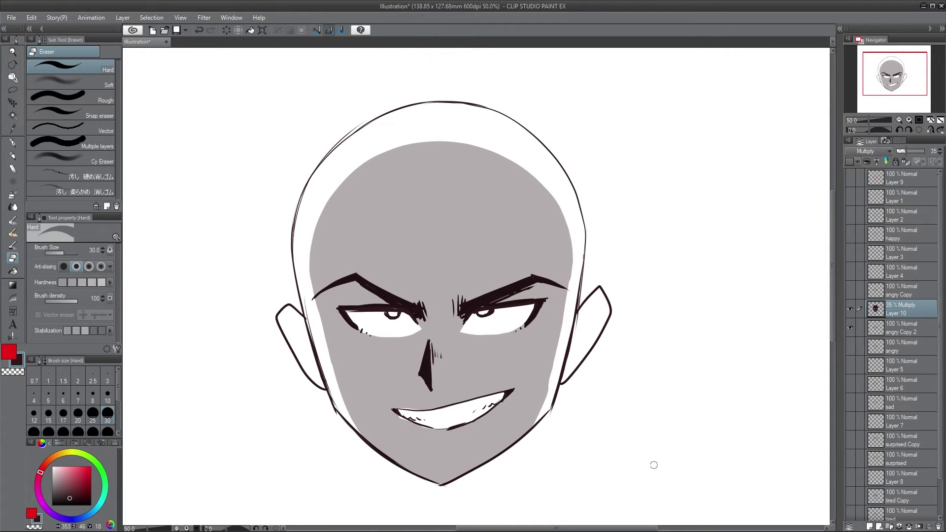
- Shade the lower part of both ears and touch up the shadow around the grin
left_click(13, 143)
mouse_move(306, 366)
left_mouse_down()
mouse_move(289, 336)
mouse_move(299, 329)
mouse_move(323, 387)
left_mouse_up()
mouse_move(575, 332)
left_mouse_down()
mouse_move(591, 315)
mouse_move(562, 380)
mouse_move(590, 321)
mouse_move(574, 369)
mouse_move(593, 339)
mouse_move(592, 313)
mouse_move(598, 330)
mouse_move(586, 355)
left_mouse_up()
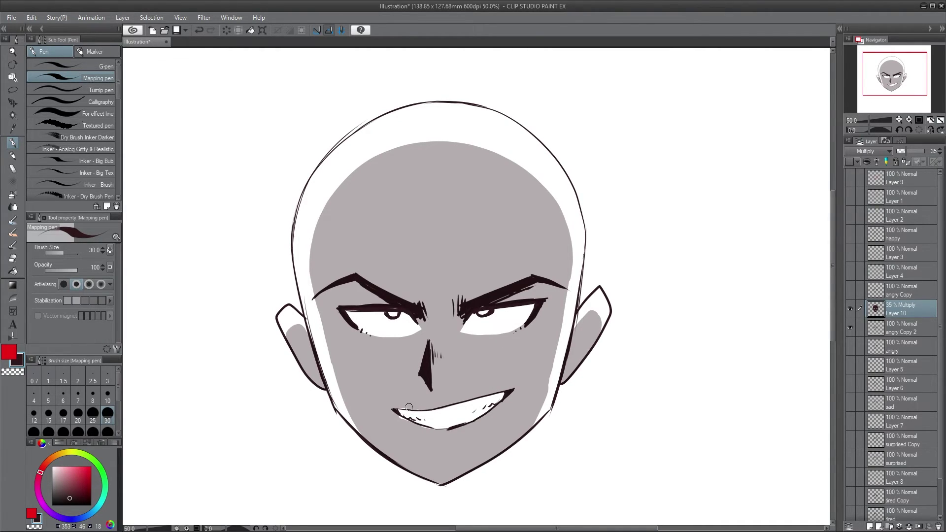
mouse_move(393, 415)
left_mouse_down()
mouse_move(437, 431)
mouse_move(467, 428)
left_mouse_up()
- Hide the evil grin and its shadow layer, duplicate the surprised expression layer, and leave only the copy visible over the base head
left_click(850, 309)
left_click(850, 328)
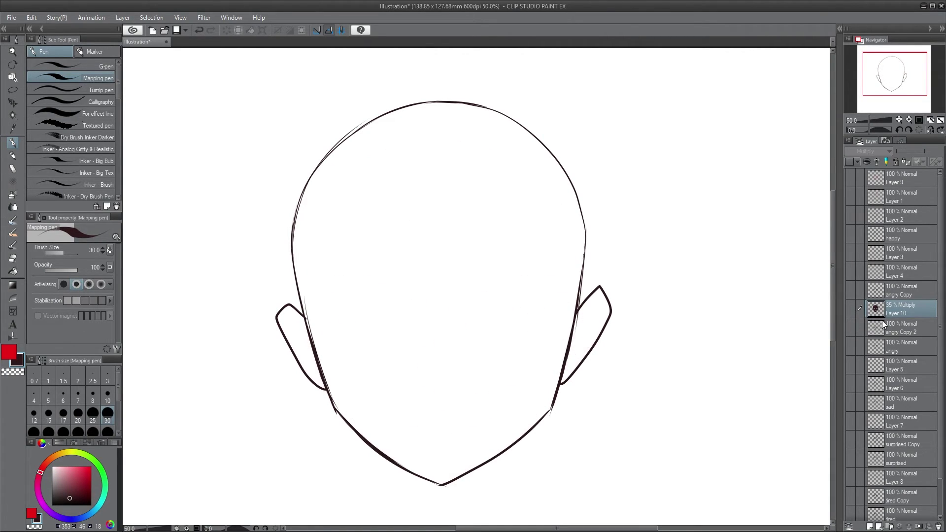
left_click(850, 459)
right_click(897, 457)
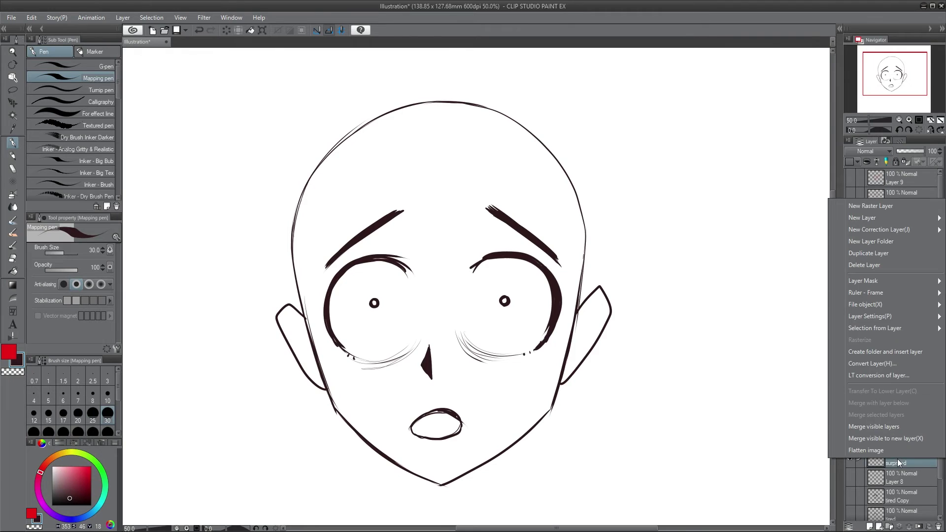
left_click(874, 252)
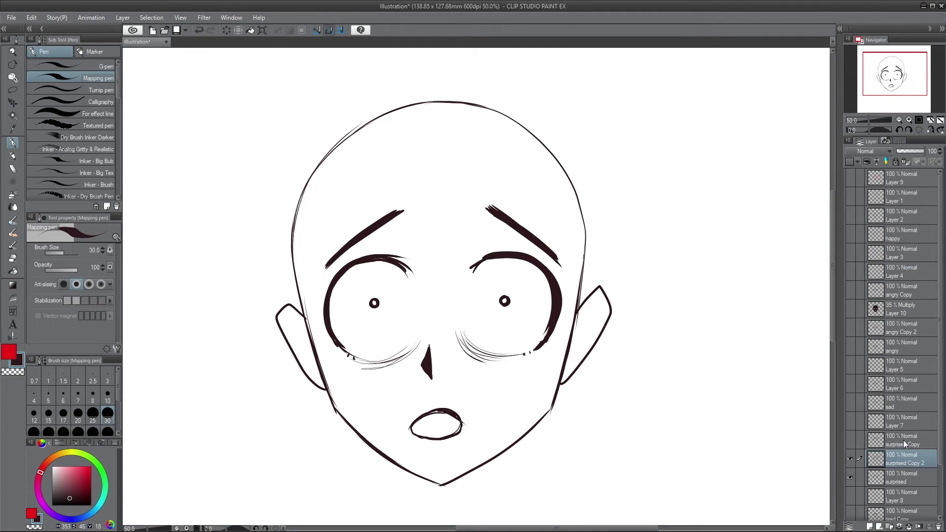
left_click(850, 478)
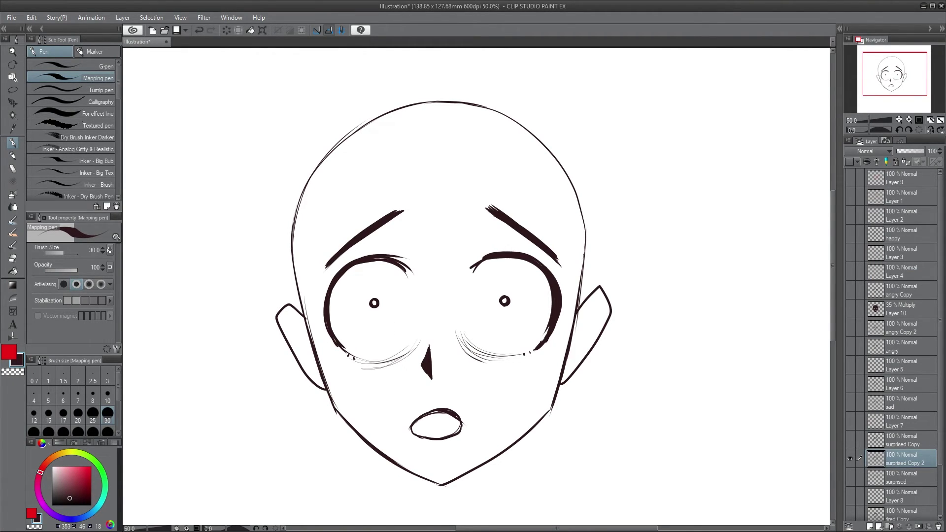
- Lasso each pupil in turn and move it slightly higher inside its eye
left_click(12, 90)
mouse_move(370, 290)
left_mouse_down()
mouse_move(389, 312)
mouse_move(367, 292)
left_mouse_up()
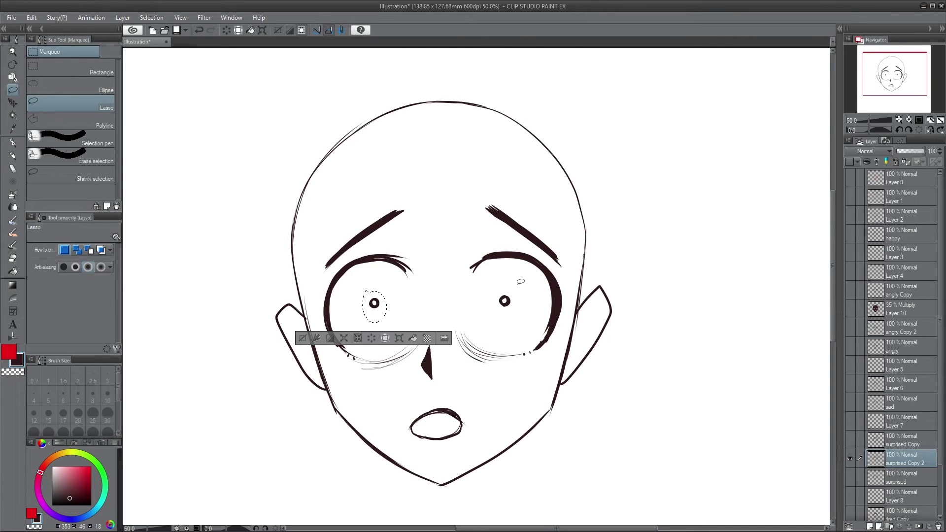
left_click(399, 338)
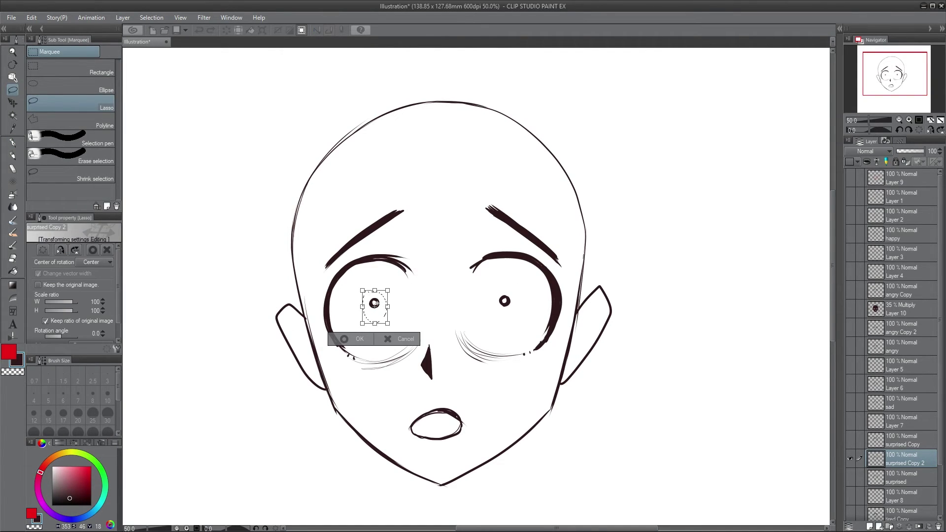
left_click_drag(380, 305, 380, 294)
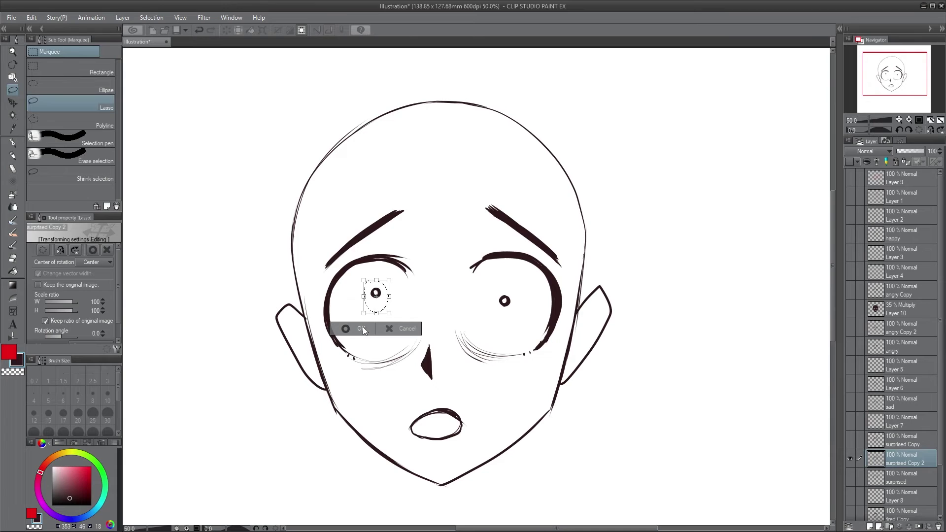
left_click(361, 328)
mouse_move(507, 287)
left_mouse_down()
mouse_move(513, 321)
mouse_move(510, 293)
mouse_move(520, 277)
mouse_move(513, 307)
mouse_move(505, 291)
left_mouse_up()
left_click(531, 338)
left_click(487, 327)
left_click(530, 324)
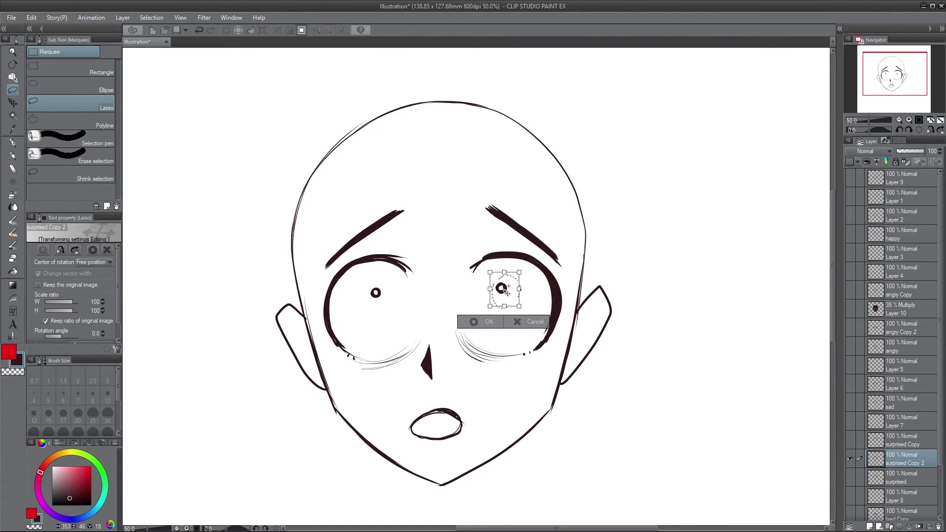
left_click(489, 322)
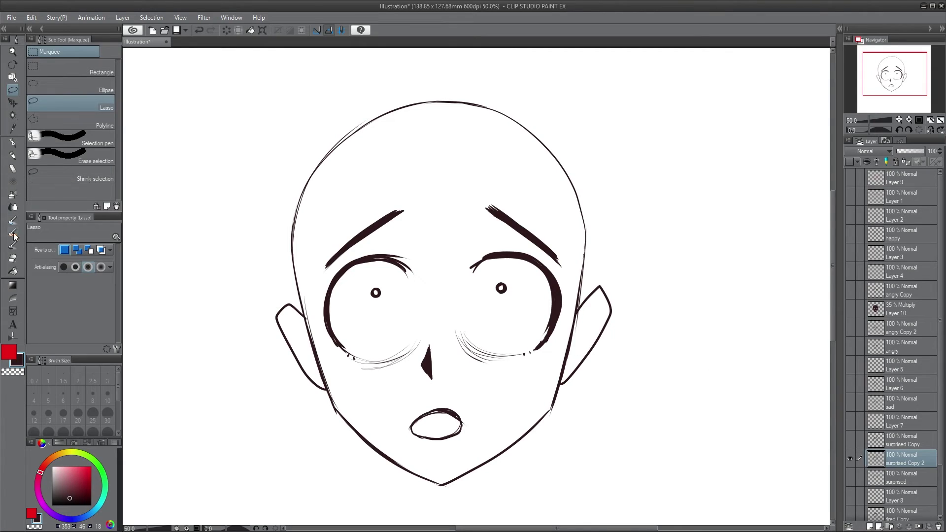
- Erase the small oval mouth beneath the nose
left_click(12, 258)
mouse_move(414, 424)
left_mouse_down()
mouse_move(451, 409)
mouse_move(460, 422)
mouse_move(456, 432)
mouse_move(406, 435)
mouse_move(469, 432)
left_mouse_up()
key("p")
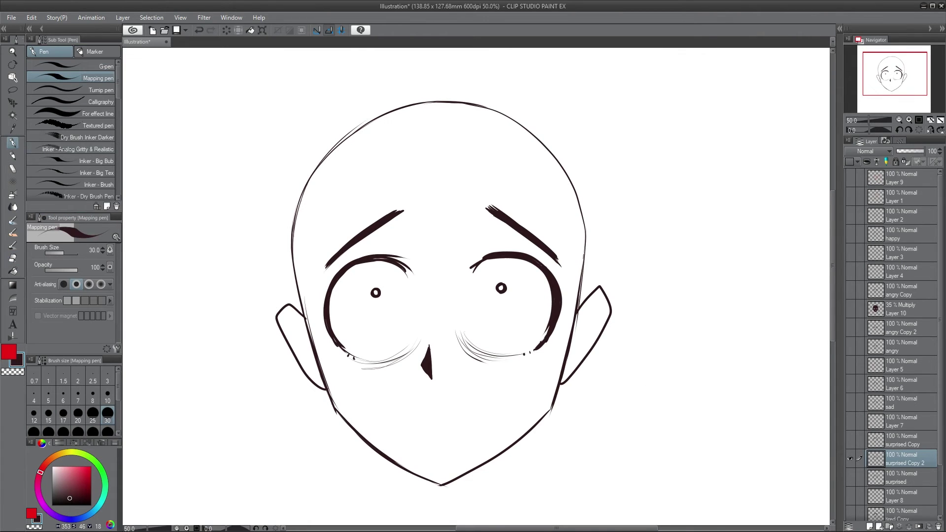
- Draw a wide open grin with an upper row of teeth using the Mapping pen at size 10
left_click(78, 415)
left_click_drag(389, 405, 433, 402)
key("ctrl+z")
key("bracketleft")
key("bracketleft")
key("bracketleft")
key("bracketleft")
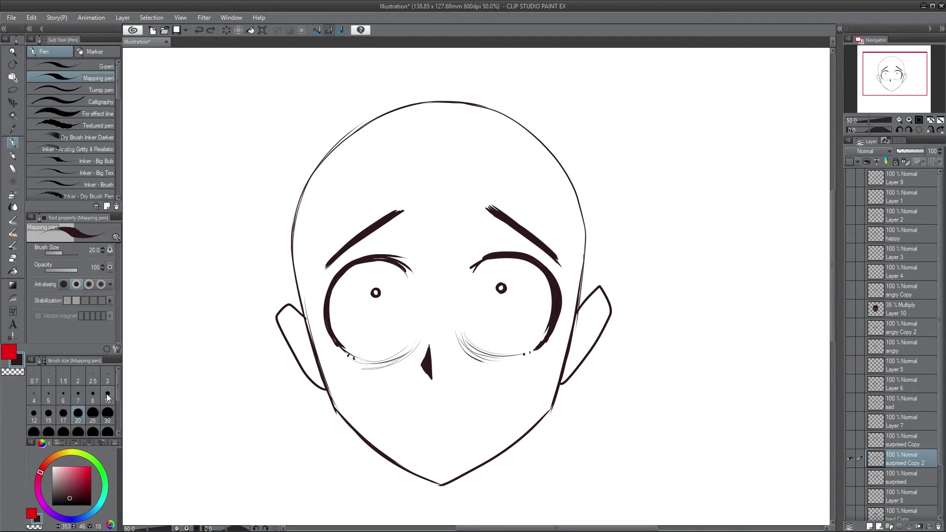
left_click_drag(378, 403, 496, 395)
left_click_drag(372, 398, 427, 433)
mouse_move(377, 401)
left_mouse_down()
mouse_move(420, 429)
mouse_move(452, 434)
mouse_move(504, 393)
mouse_move(487, 421)
left_mouse_up()
mouse_move(381, 401)
left_mouse_down()
mouse_move(406, 409)
mouse_move(393, 411)
mouse_move(494, 402)
left_mouse_up()
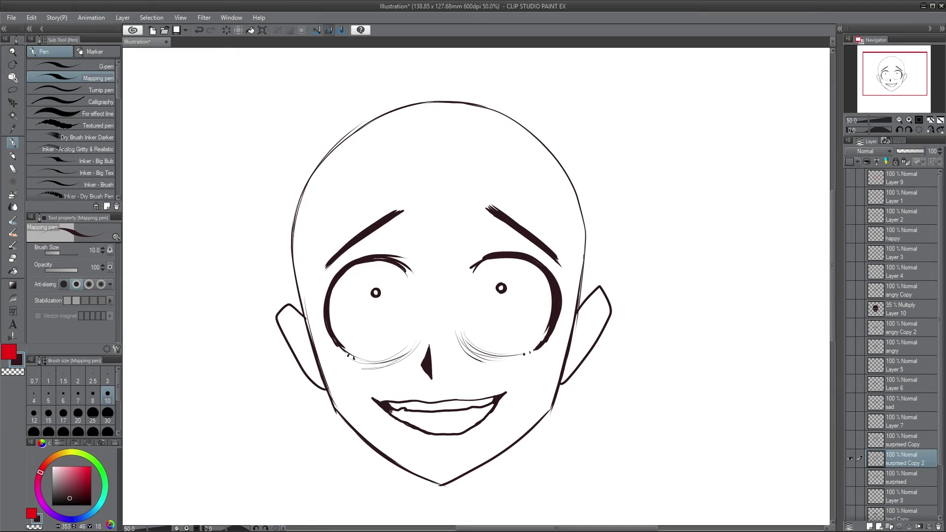
- Auto-select the inside of the mouth below the teeth and fill it with the dark line colour
left_click(13, 115)
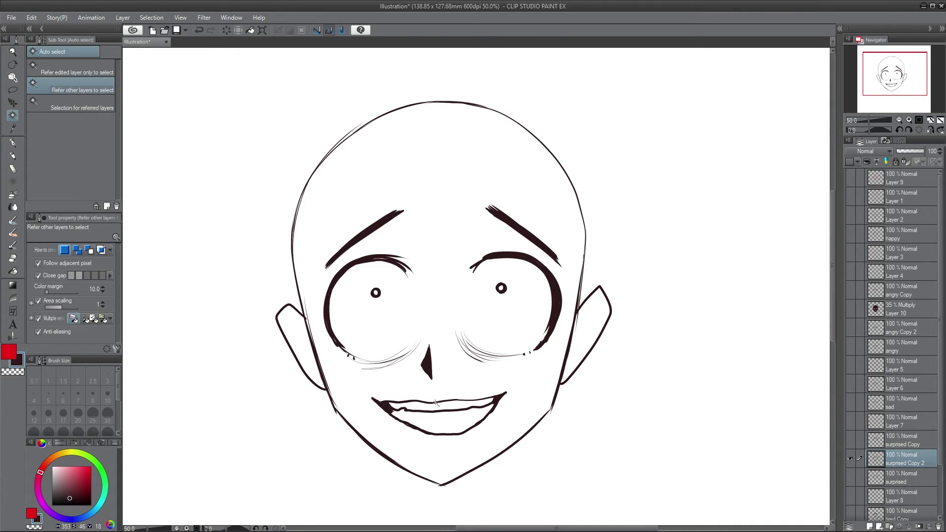
left_click(438, 419)
left_click(482, 449)
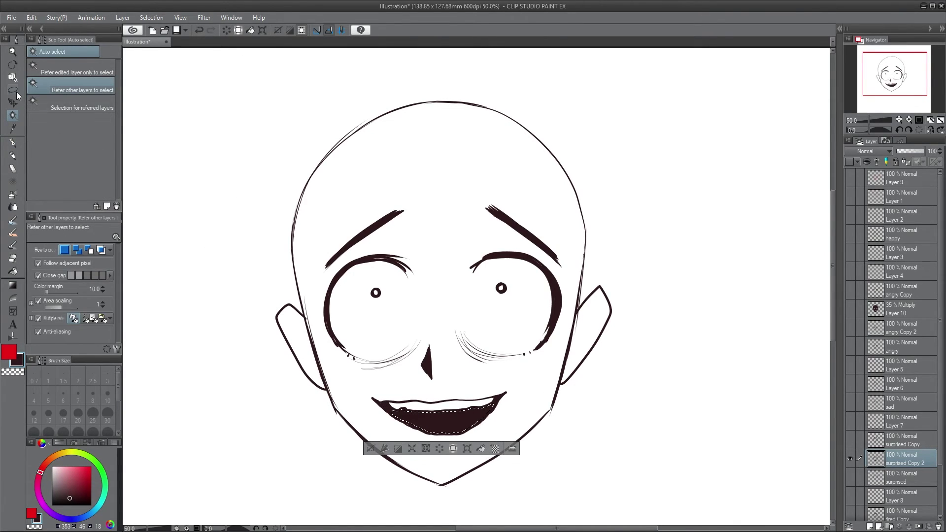
key("m")
key("ctrl+d")
- Add short fine hatch strokes beside the bridge of the nose with the Mapping pen
key("p")
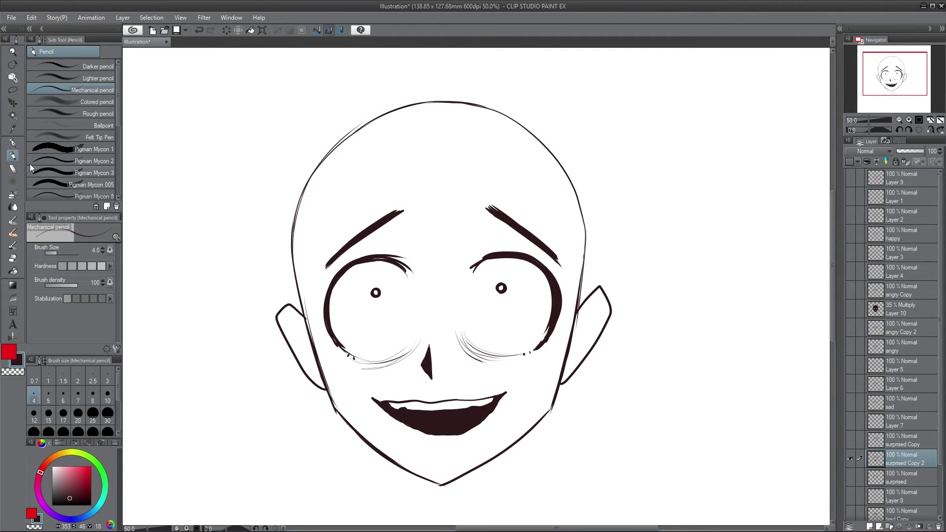
key("p")
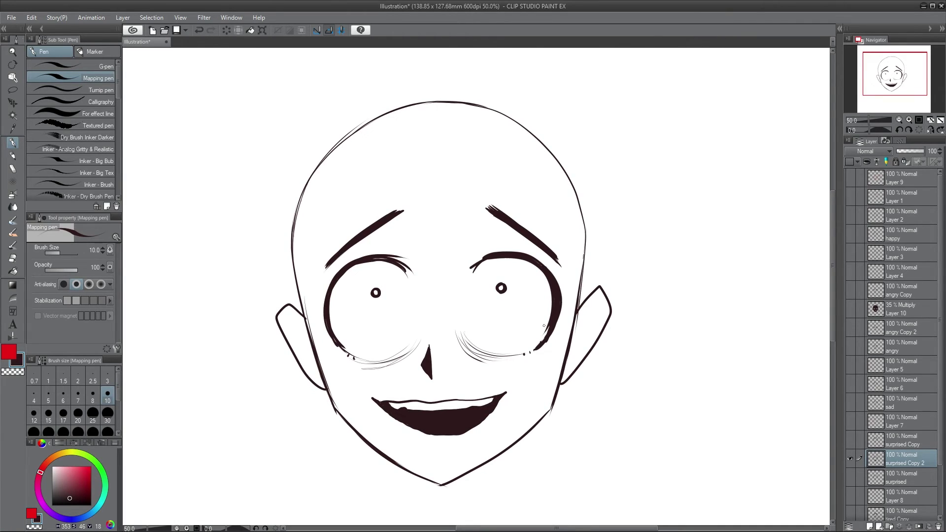
left_click_drag(430, 347, 437, 358)
left_click(16, 90)
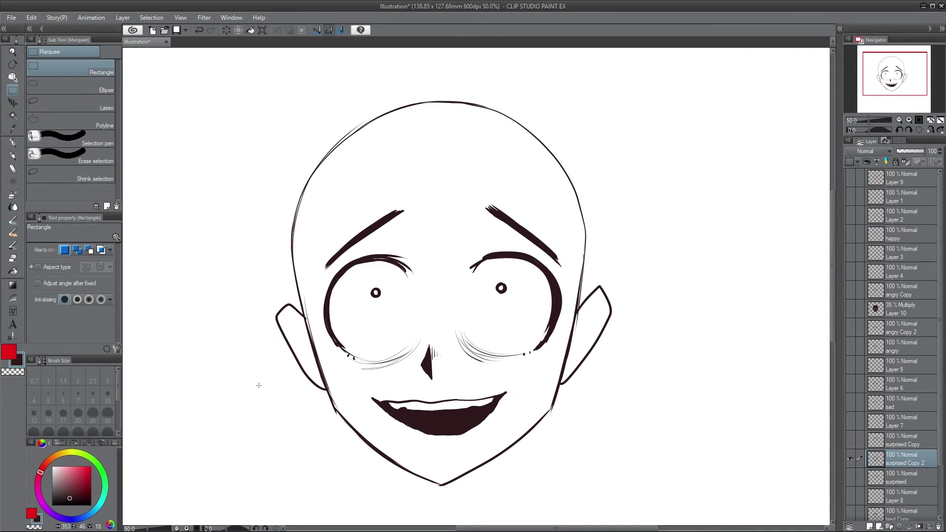
left_click_drag(259, 385, 641, 514)
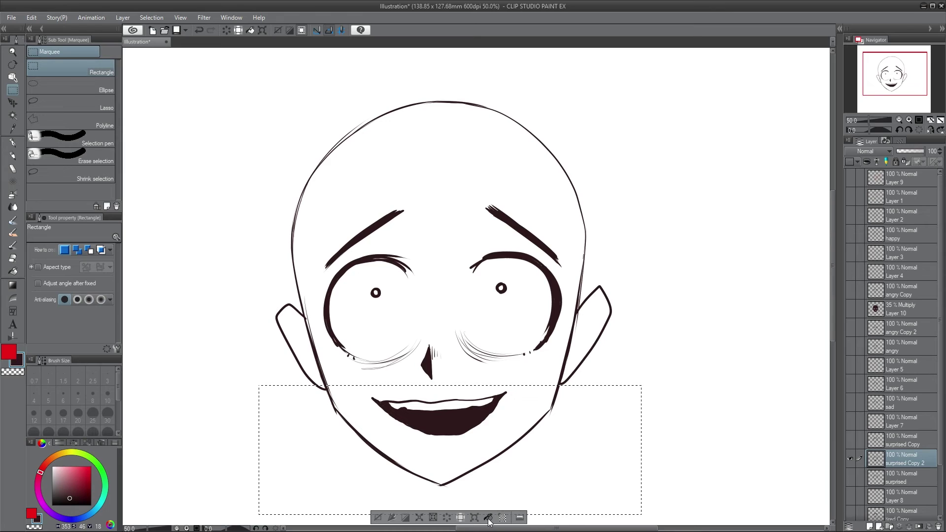
left_click(488, 518)
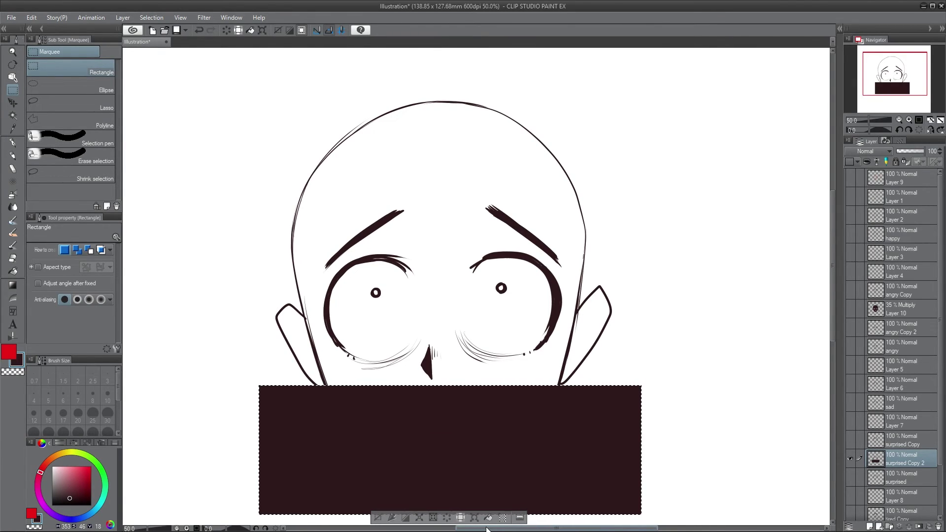
key("ctrl+z")
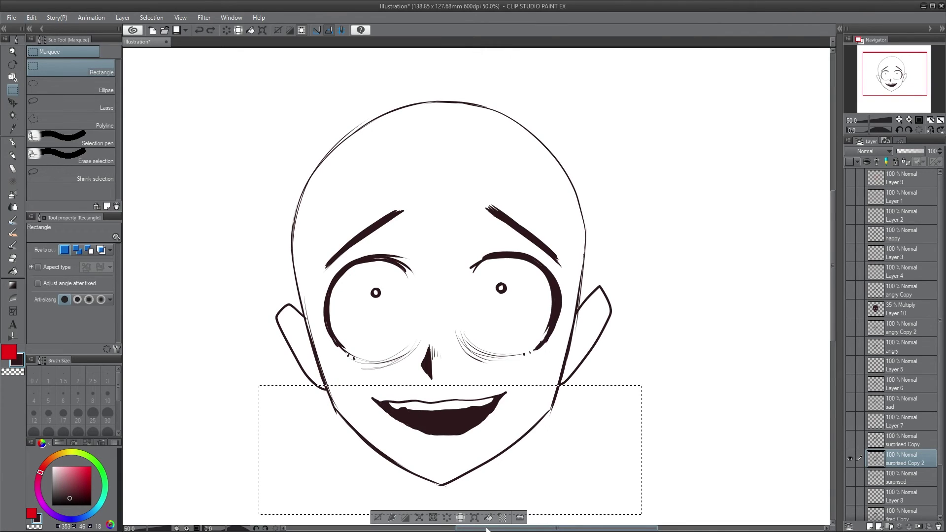
left_click(85, 102)
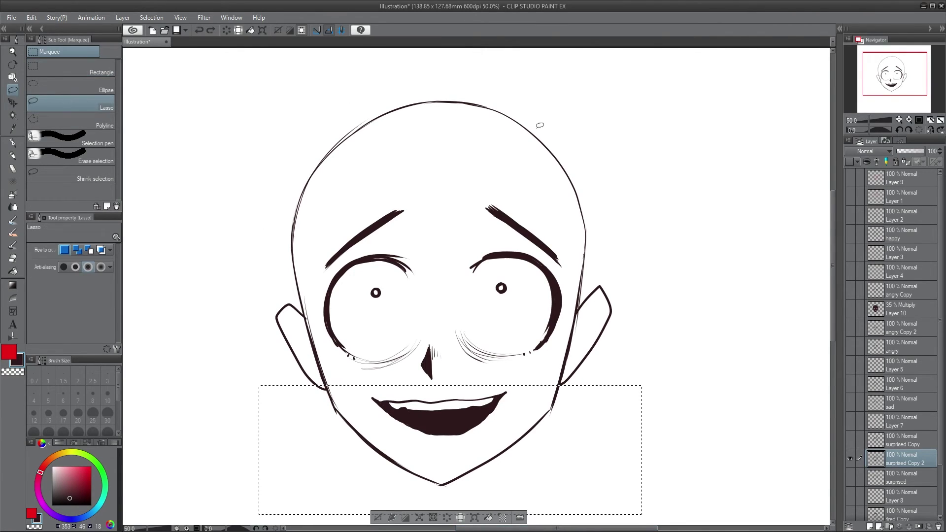
key("ctrl+d")
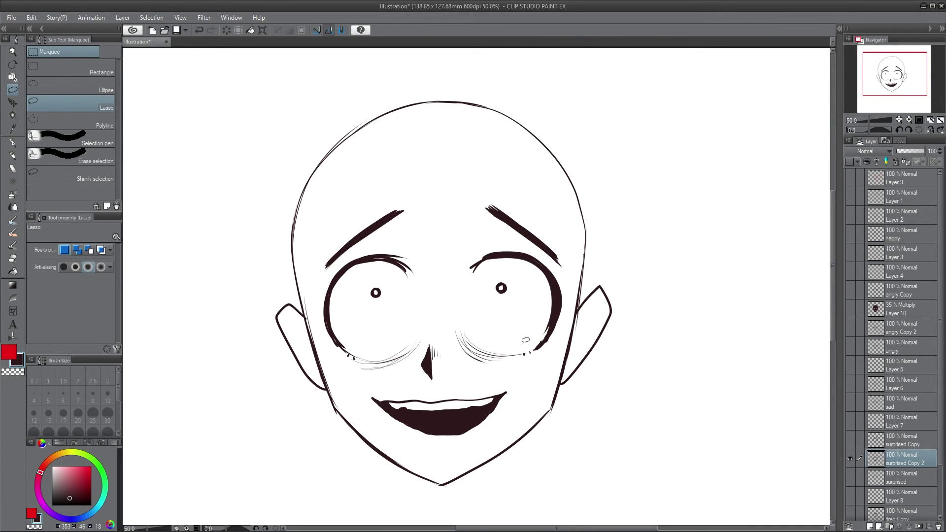
- Draw a tear running from the left eye down past the jaw and erase the overlapping under-eye lines with the Hard eraser at size 10
left_click(13, 142)
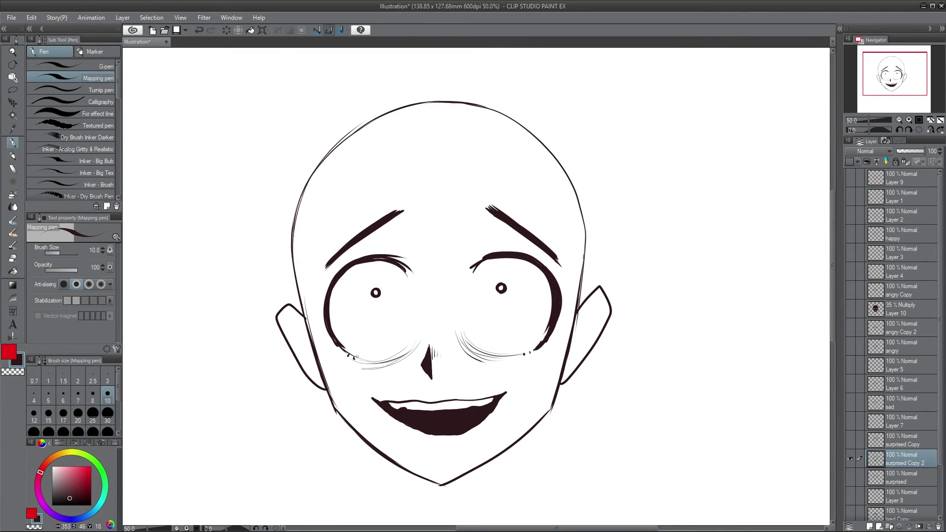
mouse_move(355, 355)
left_mouse_down()
mouse_move(350, 401)
mouse_move(363, 459)
mouse_move(357, 392)
mouse_move(361, 375)
mouse_move(385, 363)
mouse_move(356, 353)
left_mouse_up()
key("e")
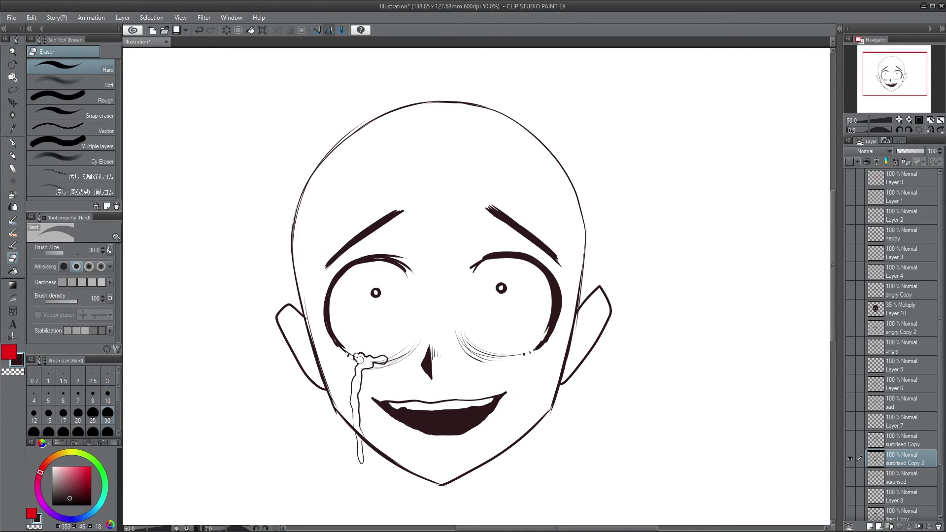
left_click(107, 396)
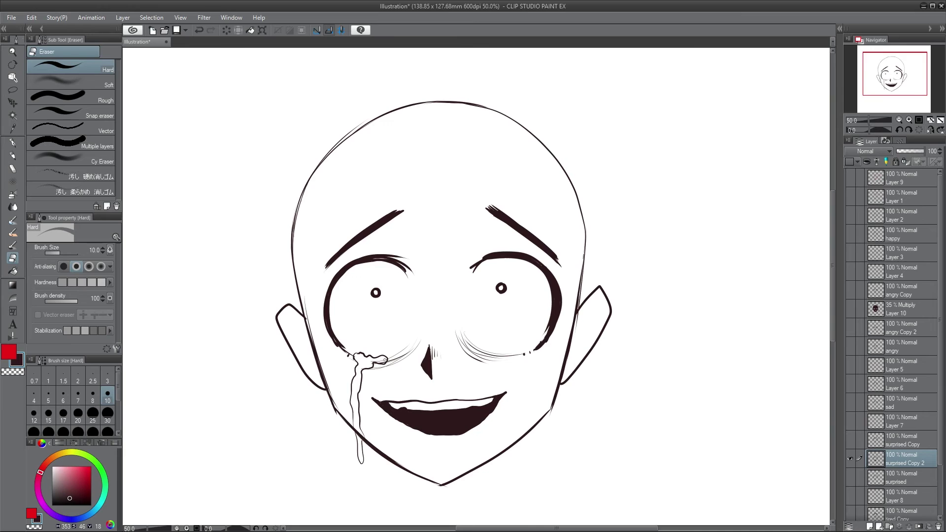
left_click_drag(376, 361, 370, 365)
- Hide the surprised Copy 2 layer and show the red annotation layer, Layer 9, making it active for the Mapping pen
left_click(850, 458)
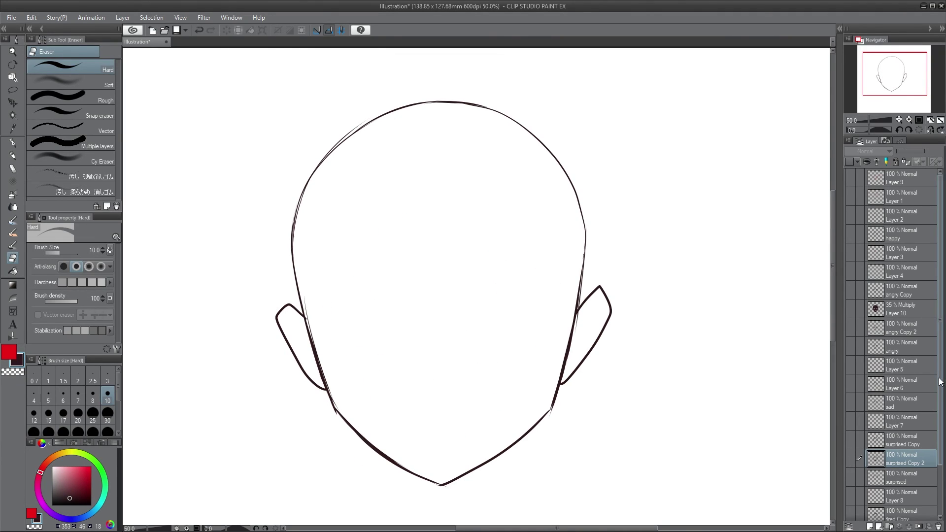
left_click(850, 175)
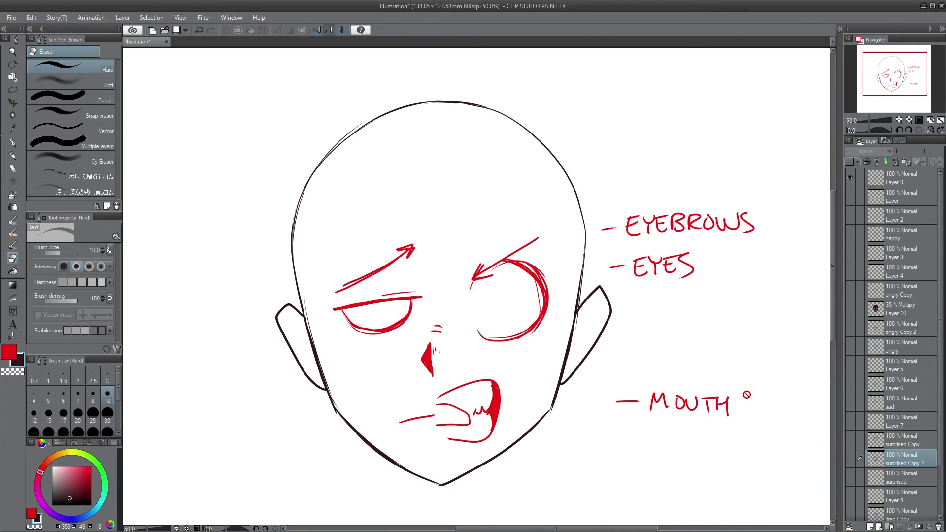
left_click(13, 143)
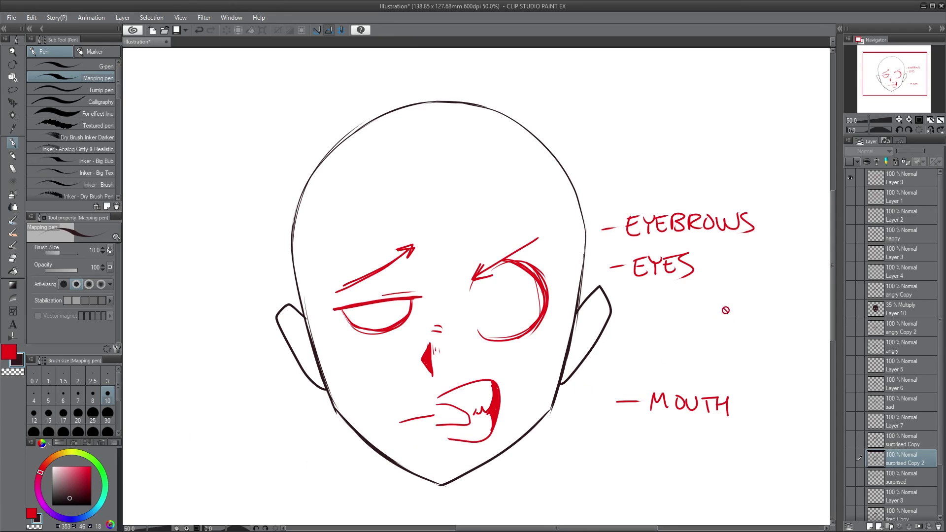
left_click(881, 181)
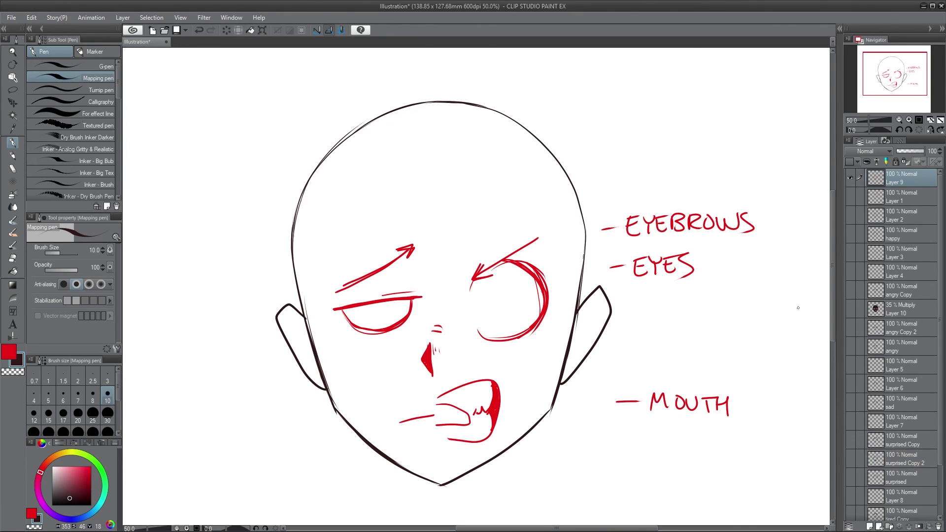